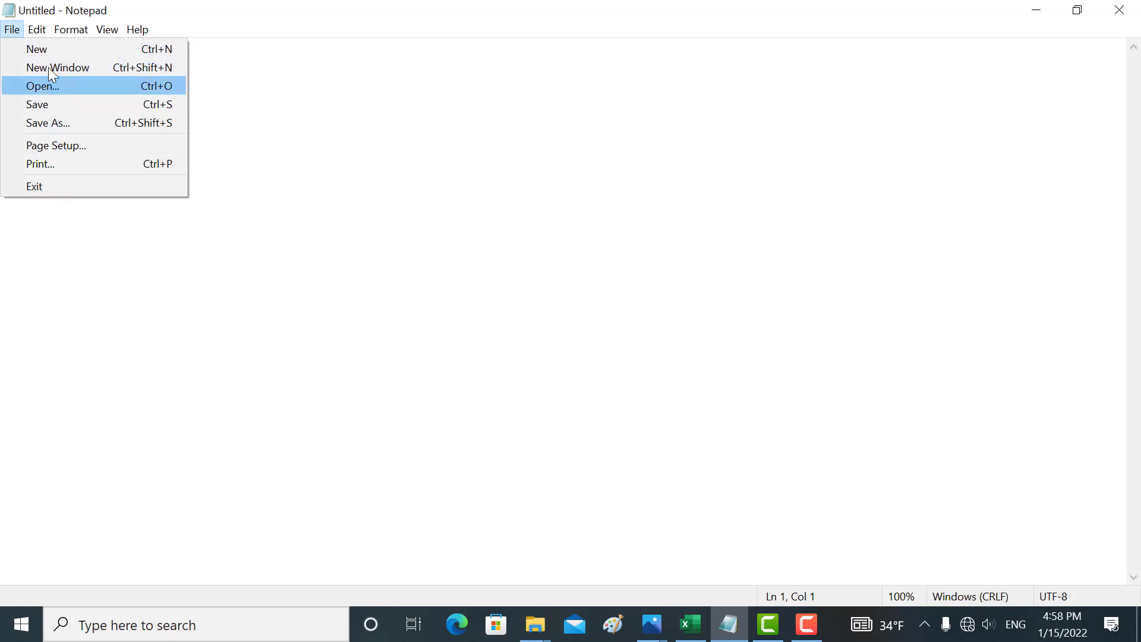
mouse_move(37, 28)
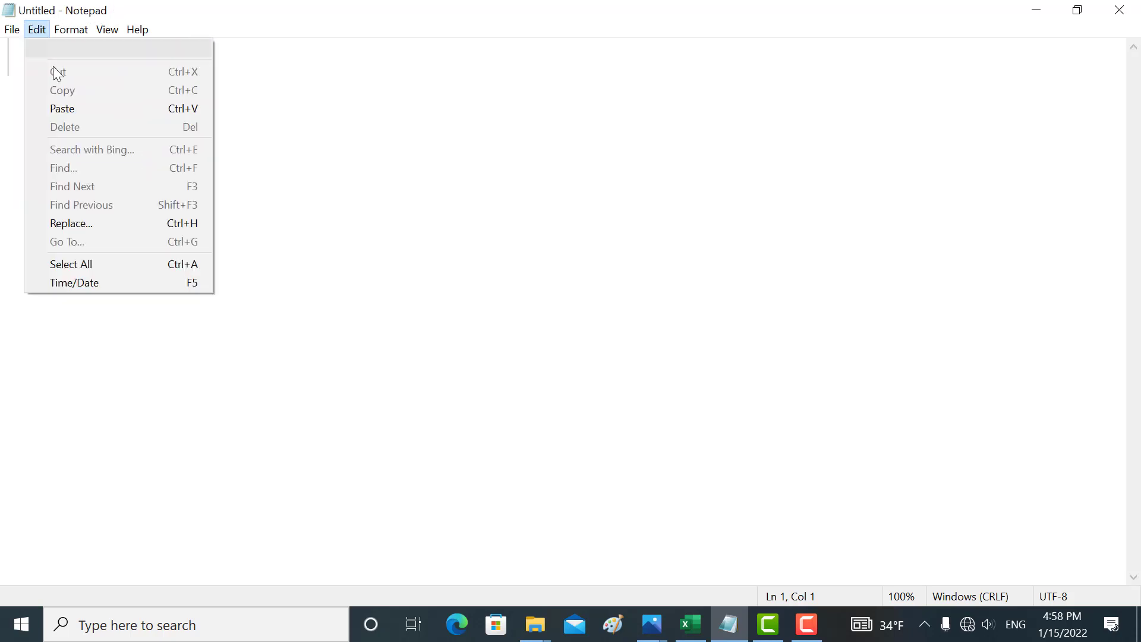
left_click(368, 149)
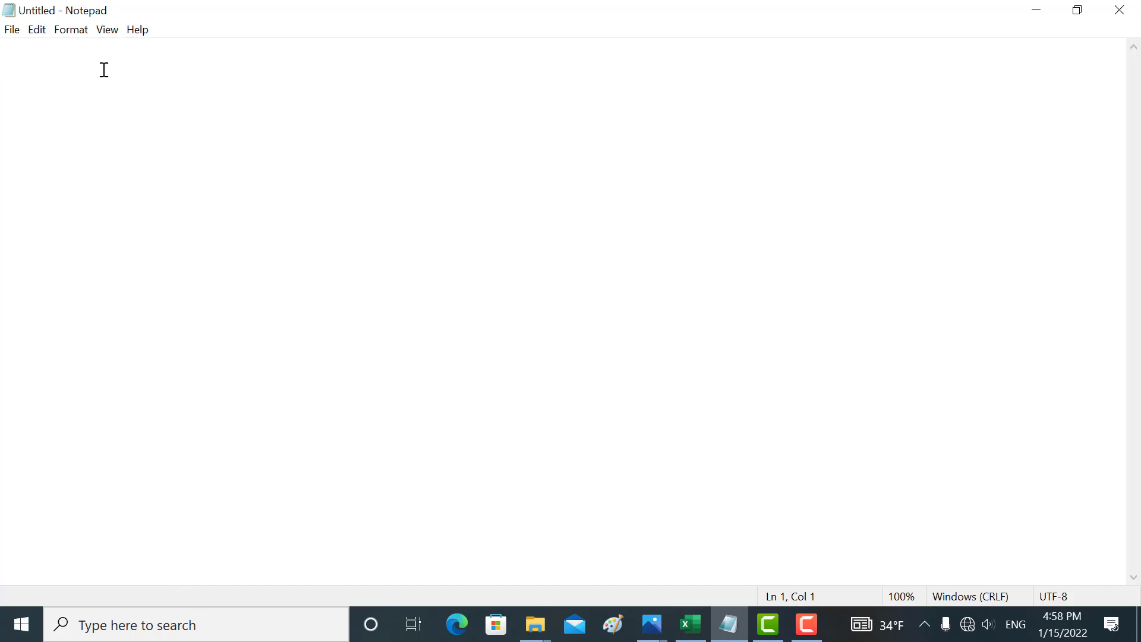
left_click(41, 33)
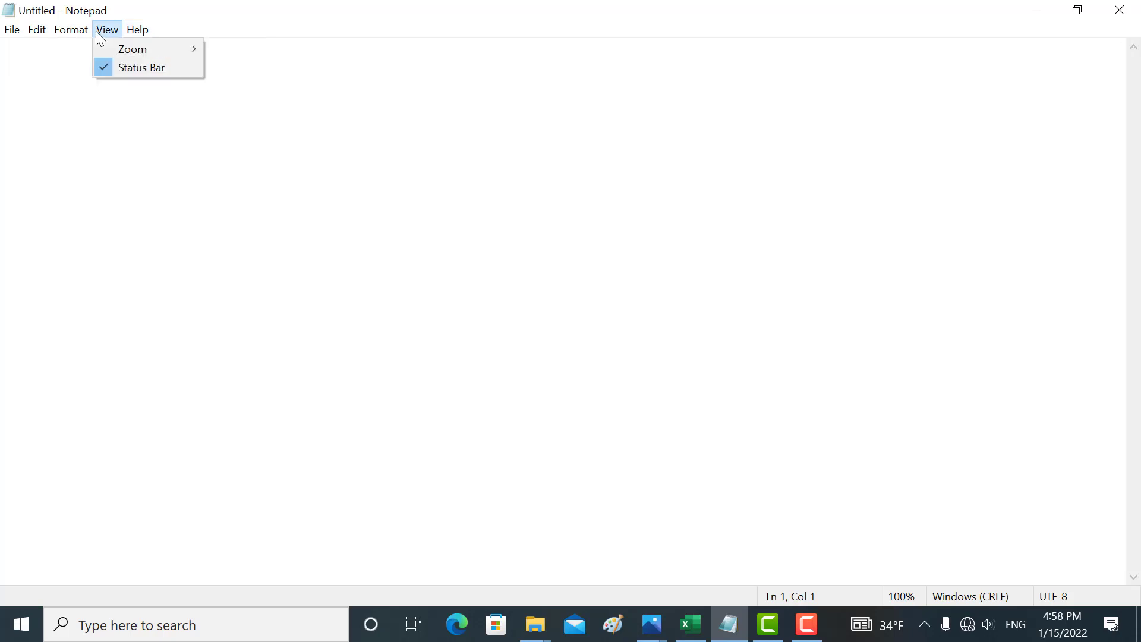
mouse_move(130, 32)
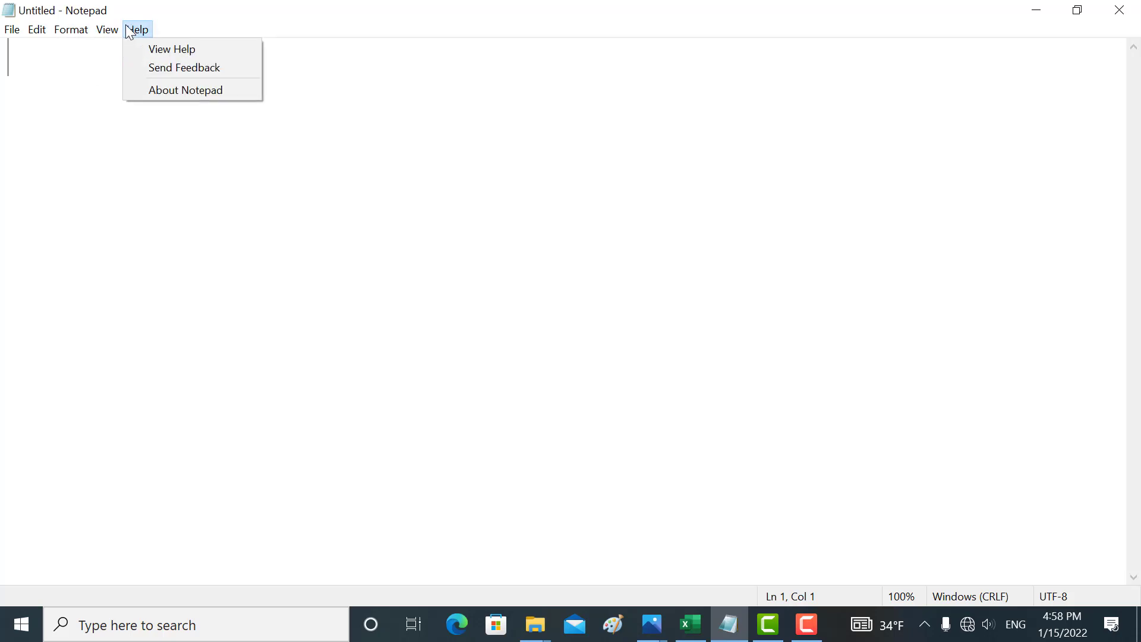
mouse_move(45, 30)
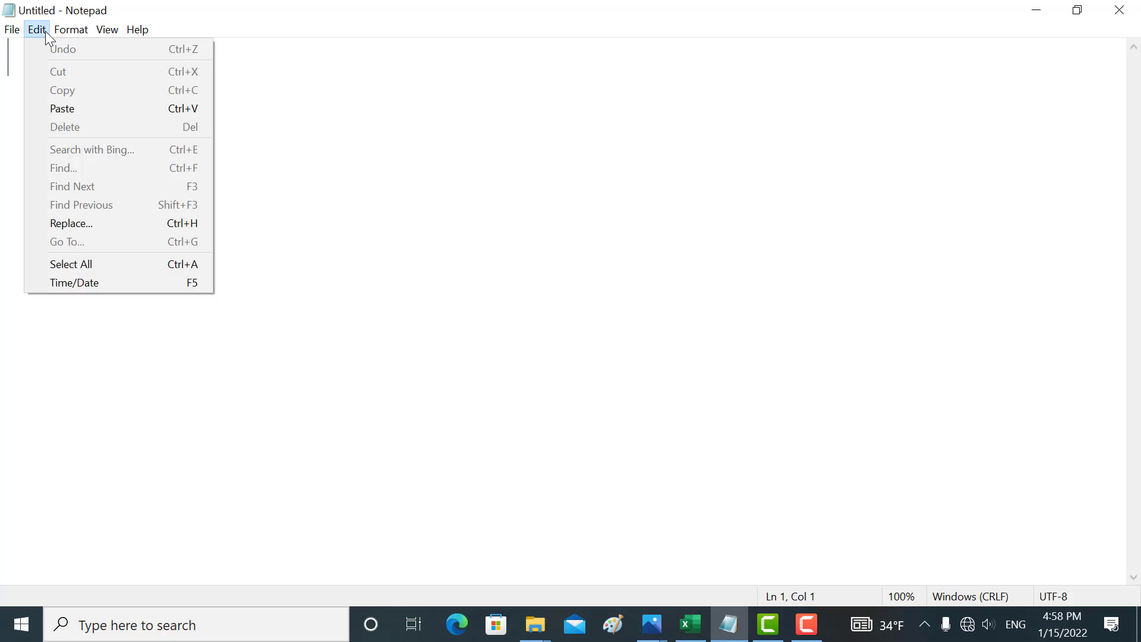
left_click(16, 60)
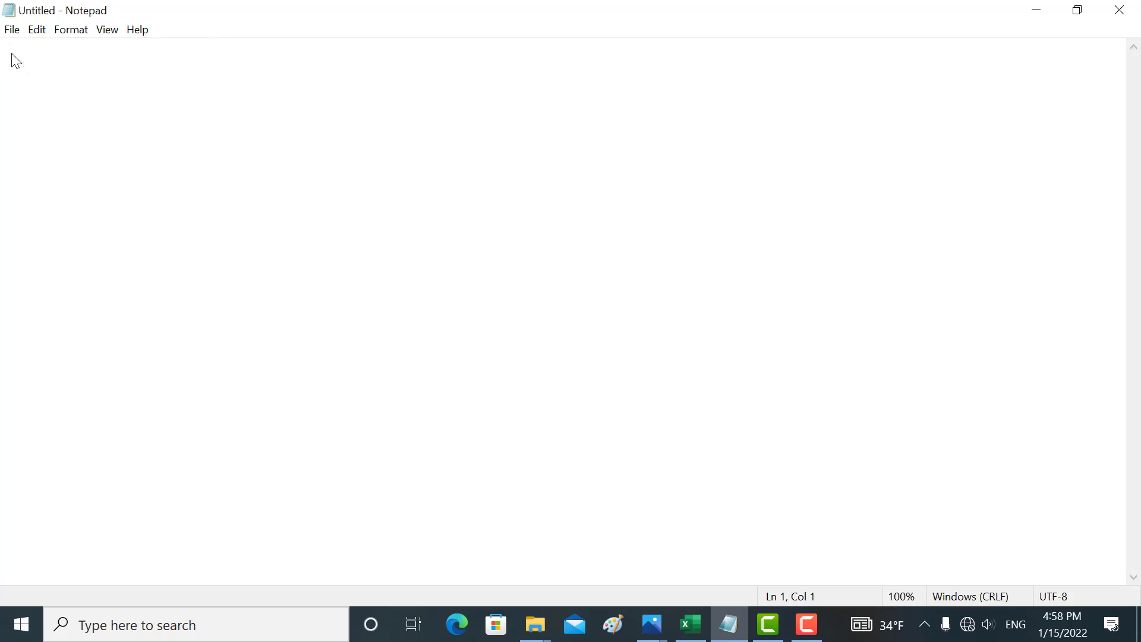
Enter the text "this is my computer" on the first line of the empty document.
type("tgu")
key("BackSpace")
key("BackSpace")
type("his ")
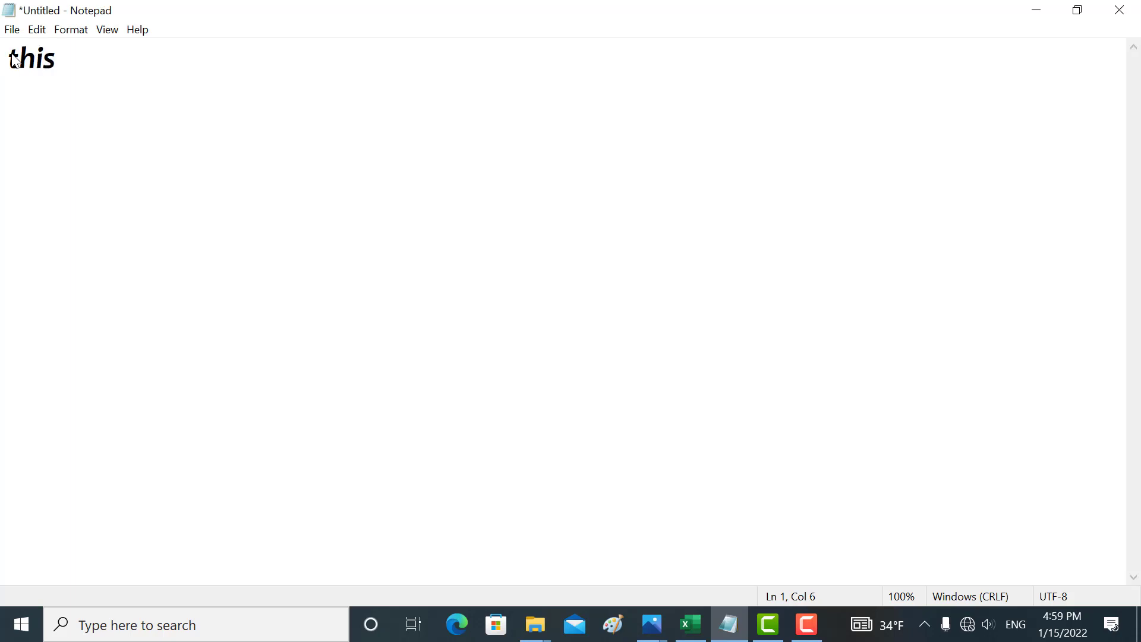
type("s")
key("BackSpace")
type("is my compute")
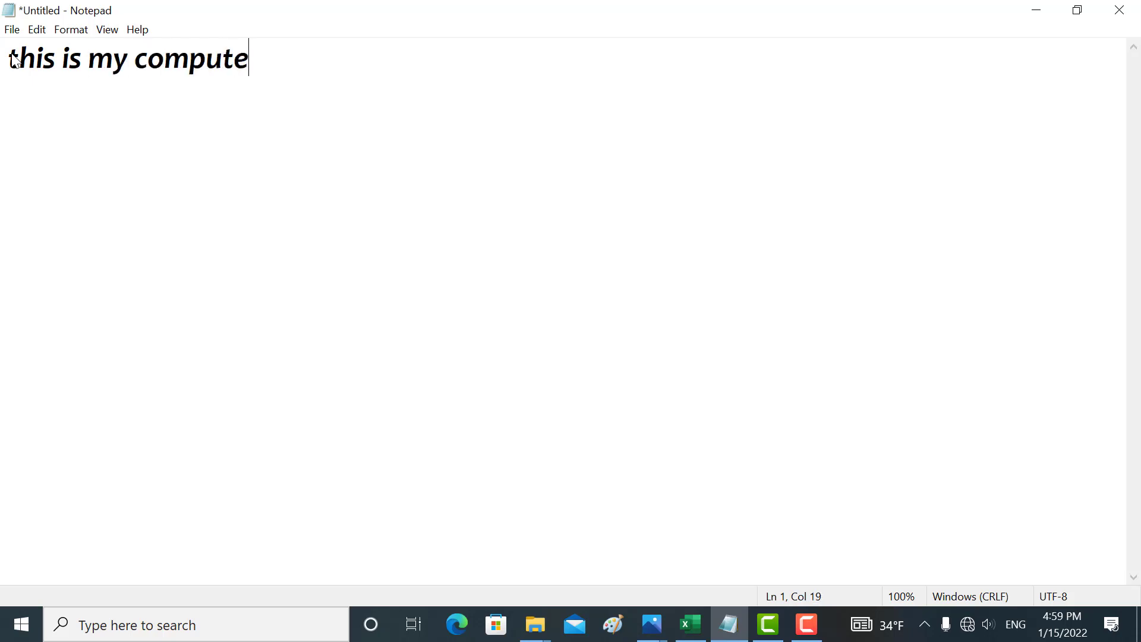
type("r")
Delete the word "computer" from the end of the sentence and undo the deletion.
left_click(35, 31)
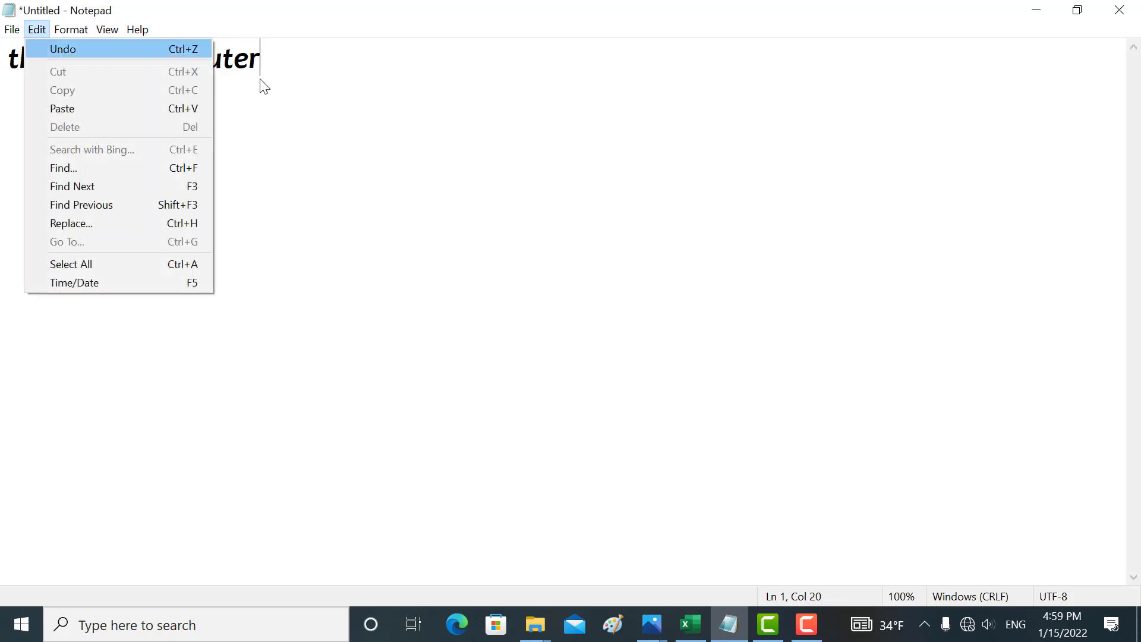
left_click(281, 67)
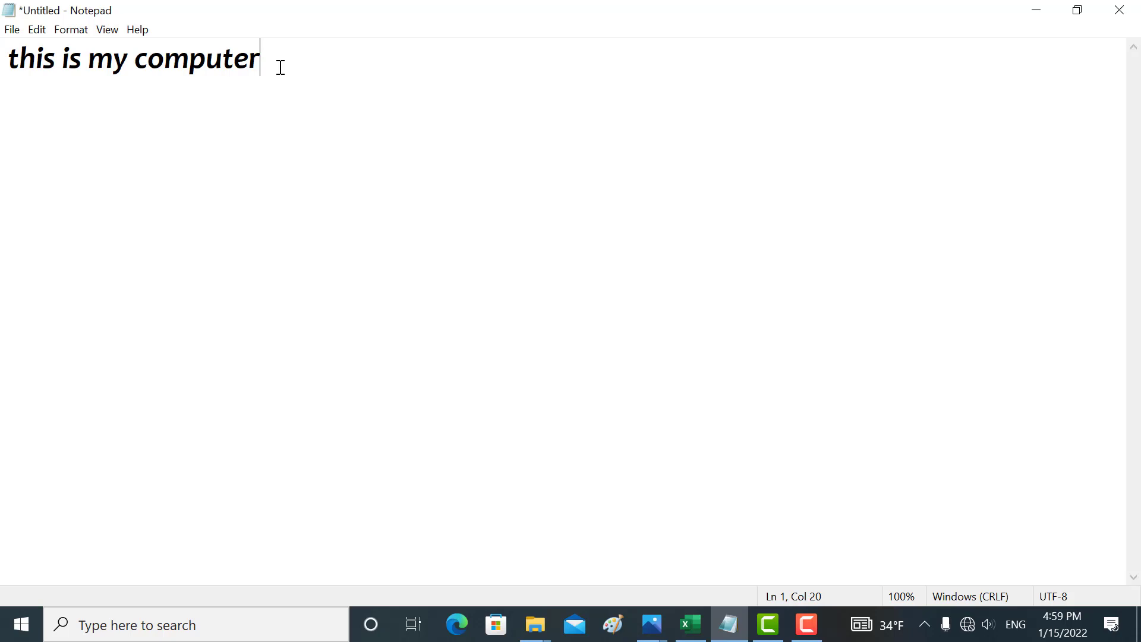
left_click_drag(275, 63, 138, 55)
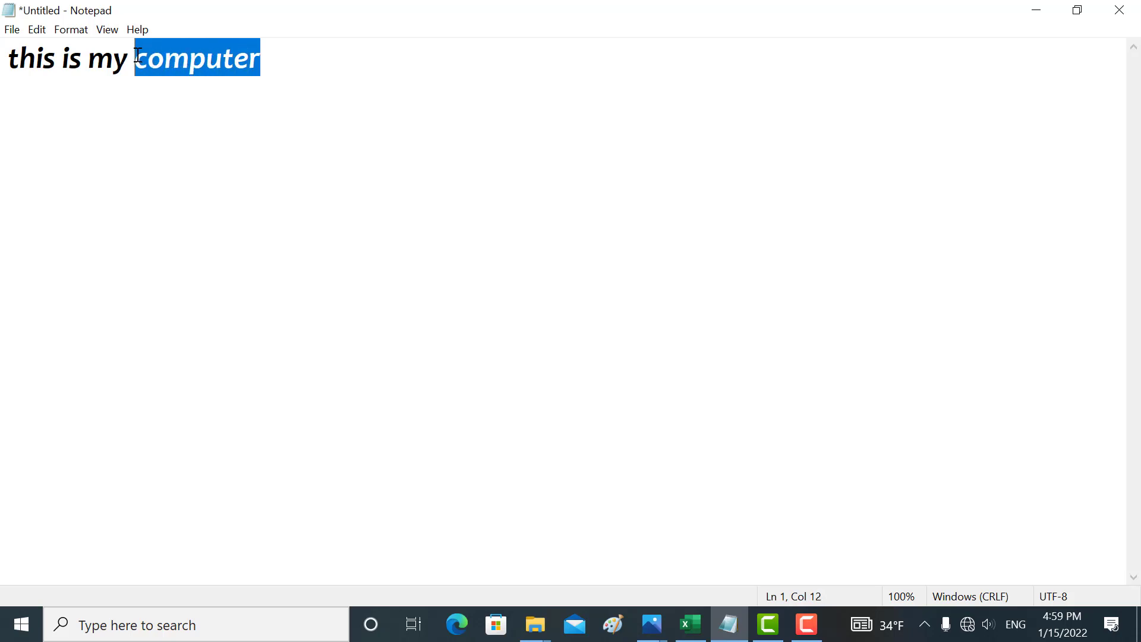
key("BackSpace")
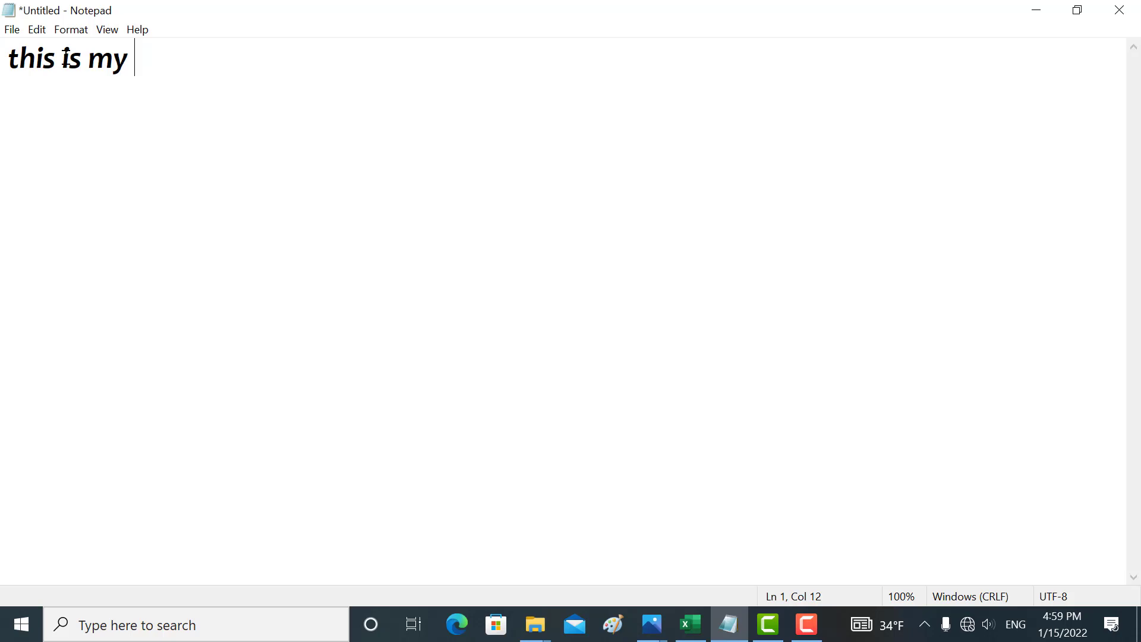
left_click(38, 30)
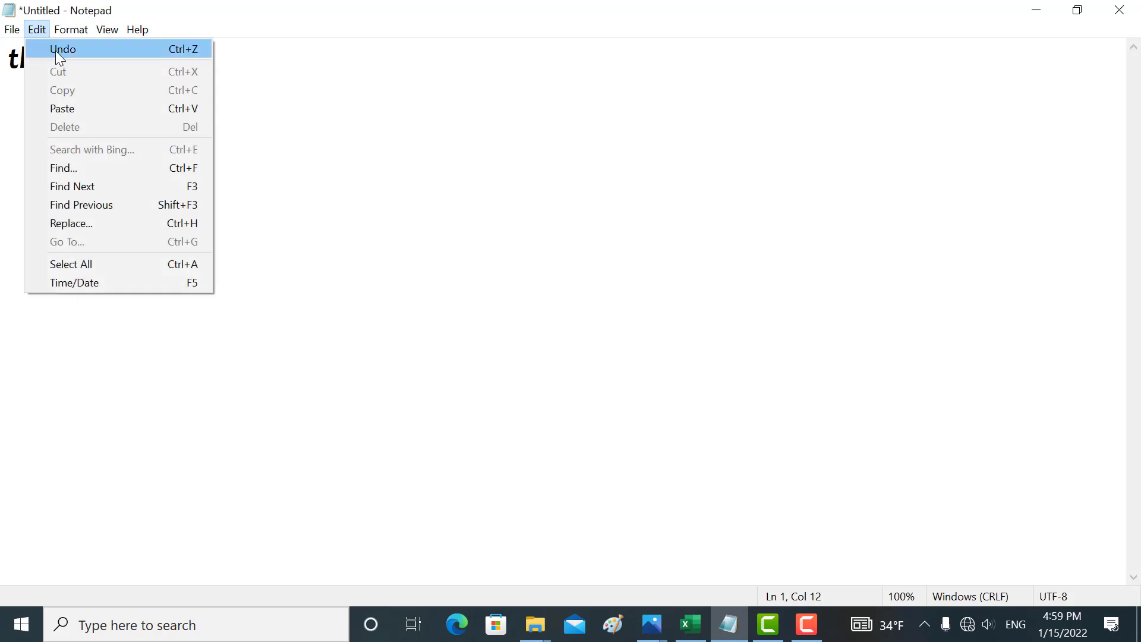
left_click(56, 52)
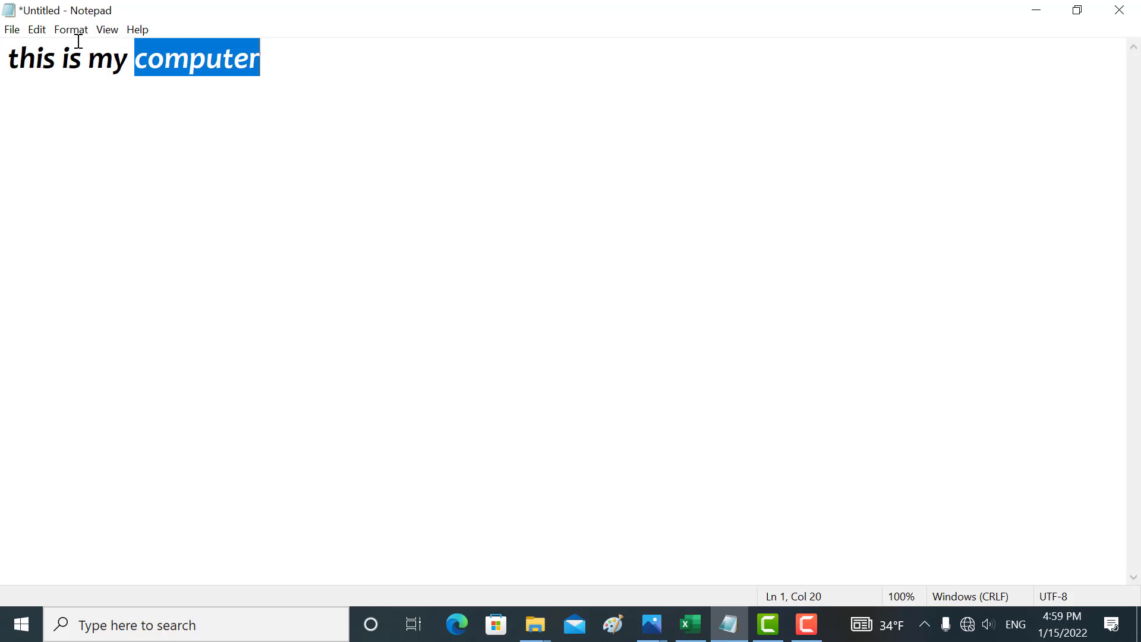
Remove the last word of the sentence once more and restore it with Undo.
left_click(48, 32)
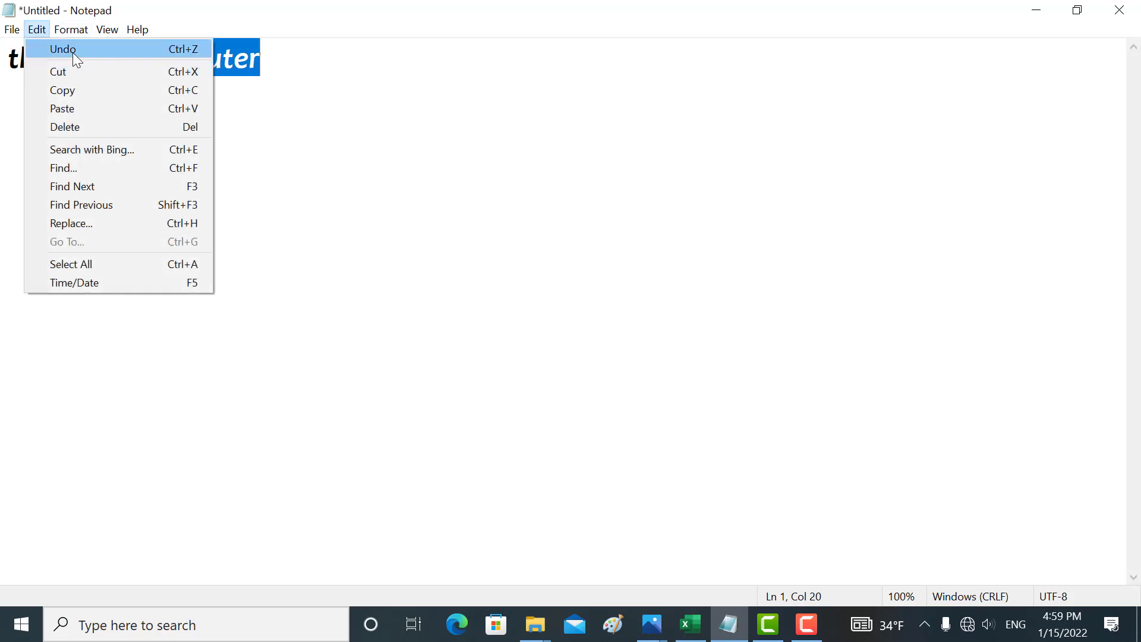
left_click(344, 88)
left_click_drag(327, 74, 135, 53)
key("Delete")
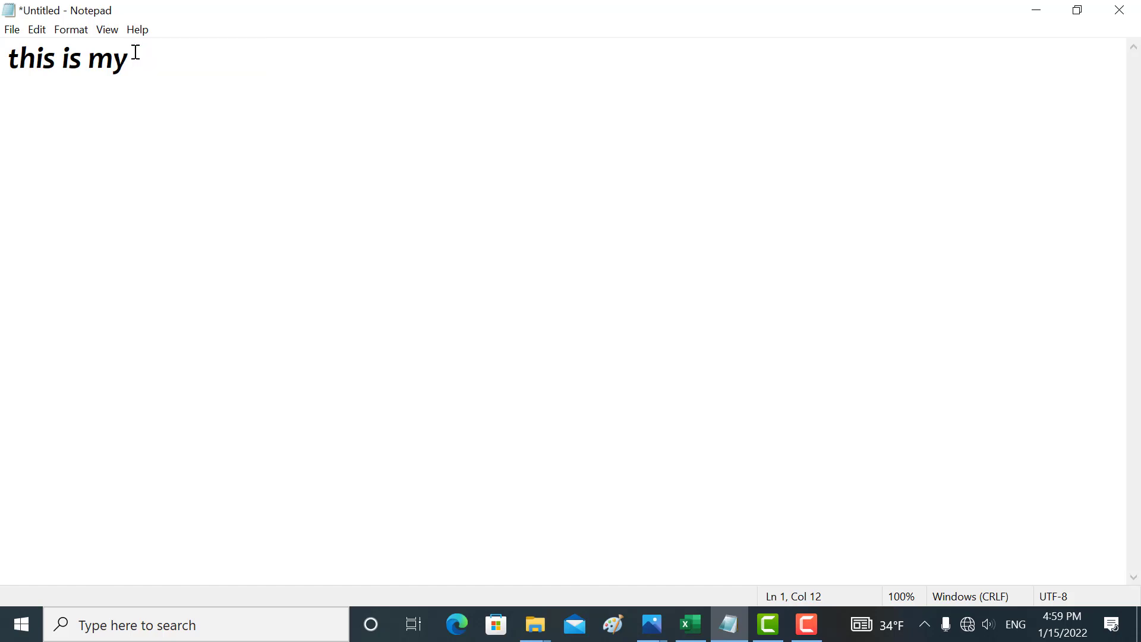
key("ctrl+z")
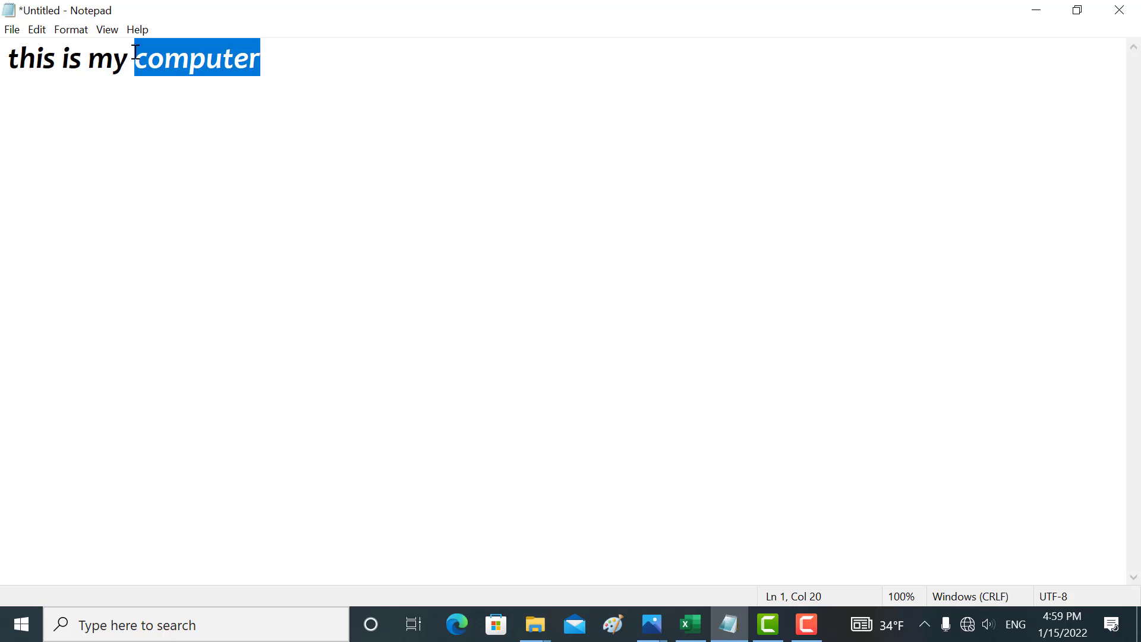
Select the whole sentence "this is my computer" and cut it from the document.
left_click(37, 30)
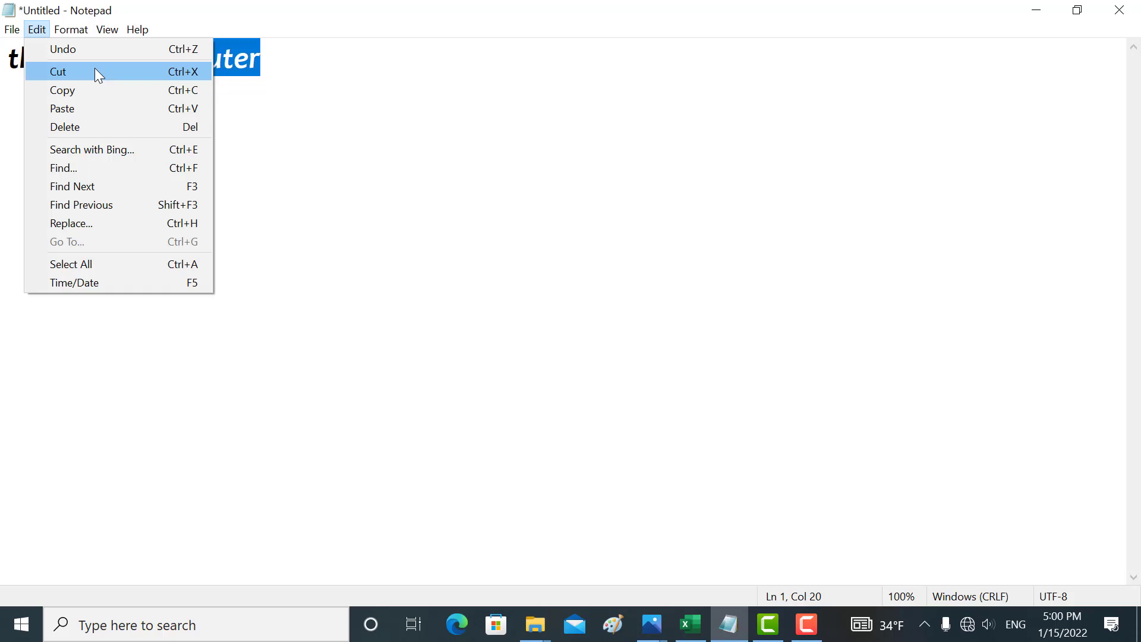
left_click(285, 61)
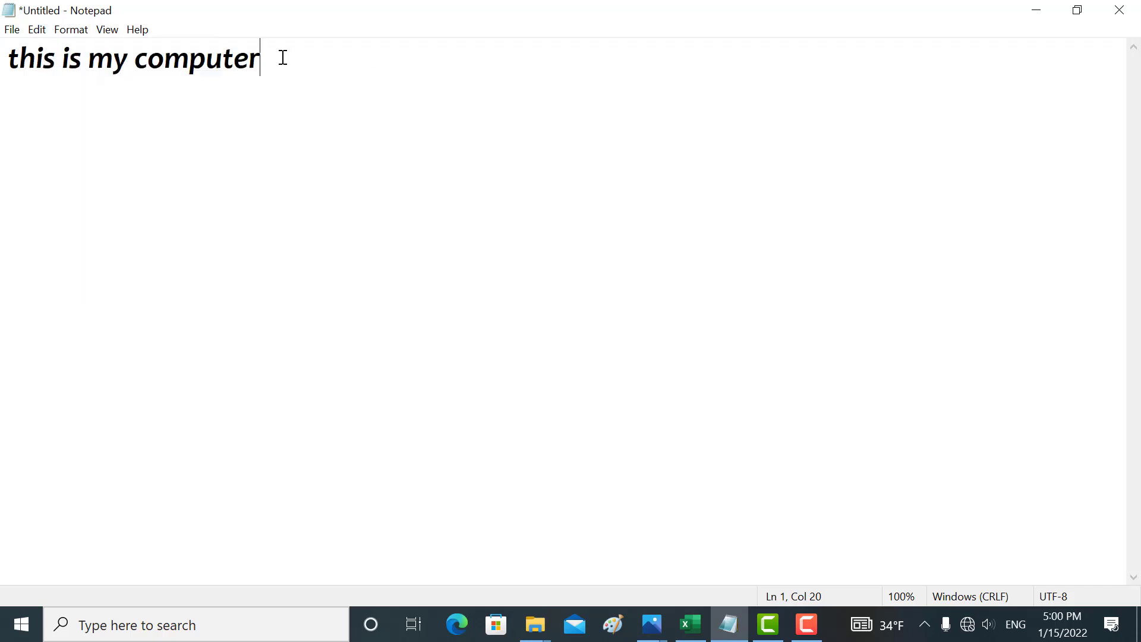
left_click_drag(281, 57, 12, 70)
left_click(191, 84)
left_click(345, 52)
left_click_drag(346, 51, 5, 47)
key("ctrl+c")
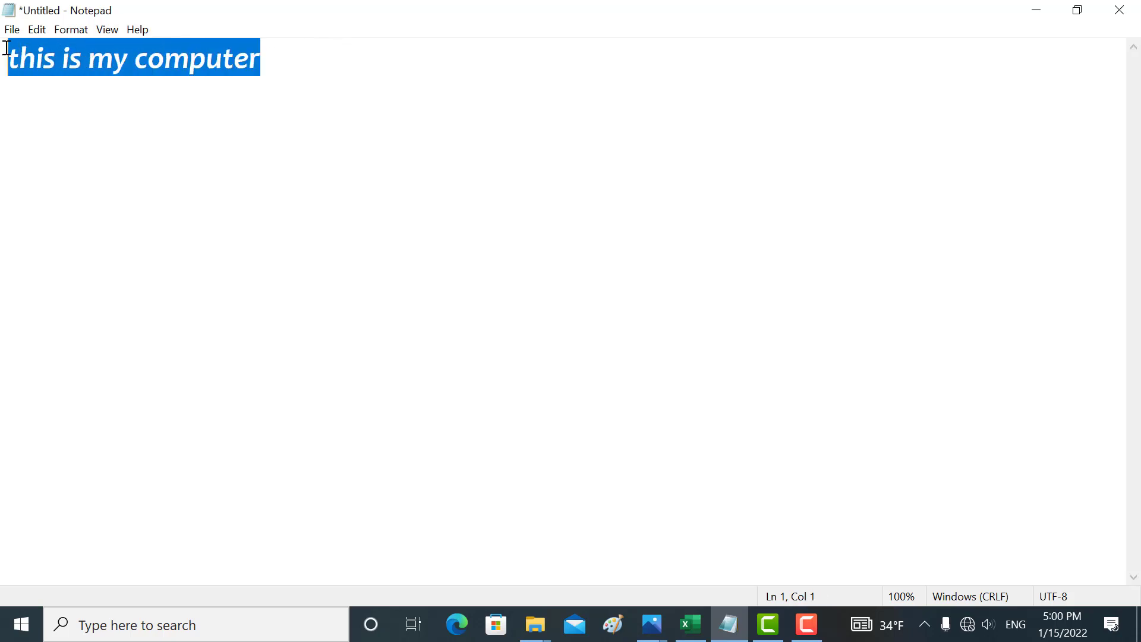
left_click(37, 30)
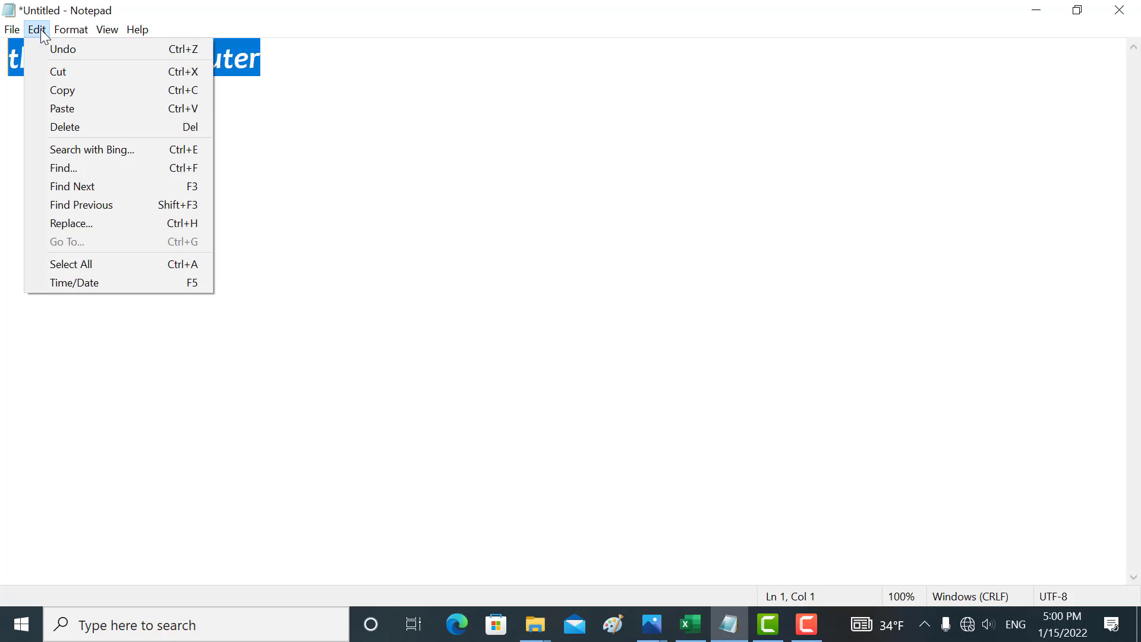
left_click(54, 72)
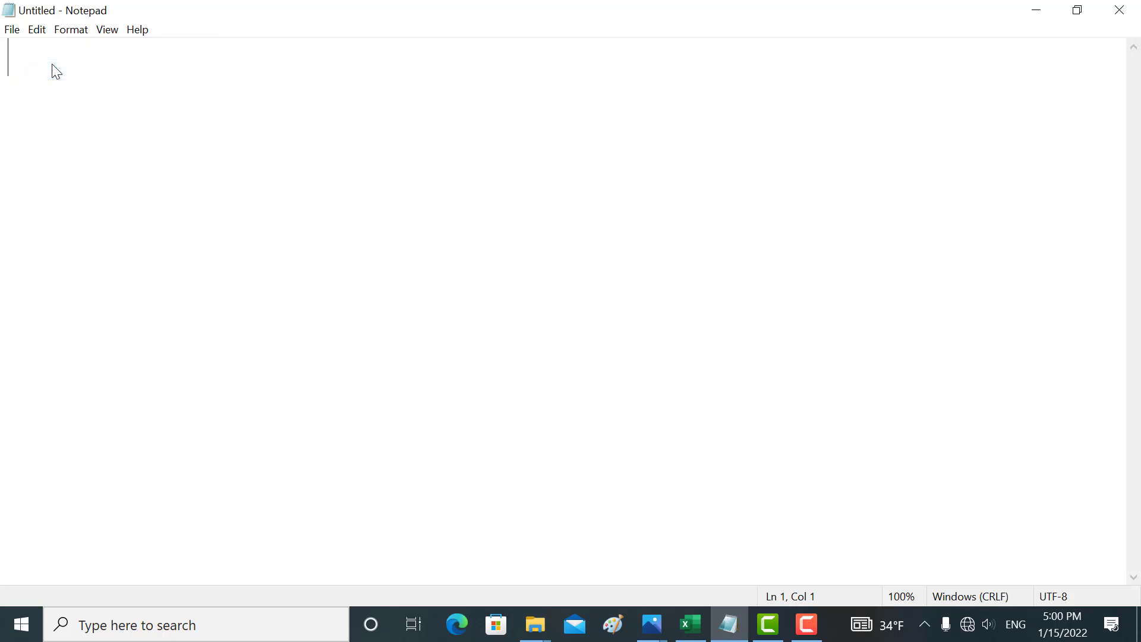
Insert three line breaks and paste the cut sentence on the fourth line.
key("Return")
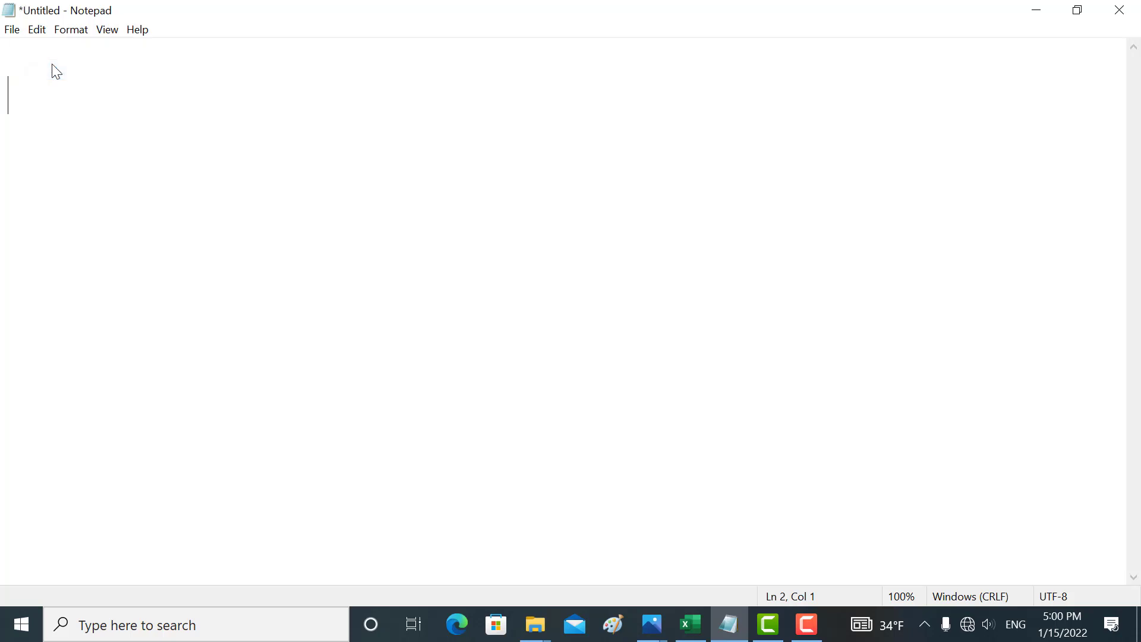
key("Return")
key("Return")
left_click(37, 31)
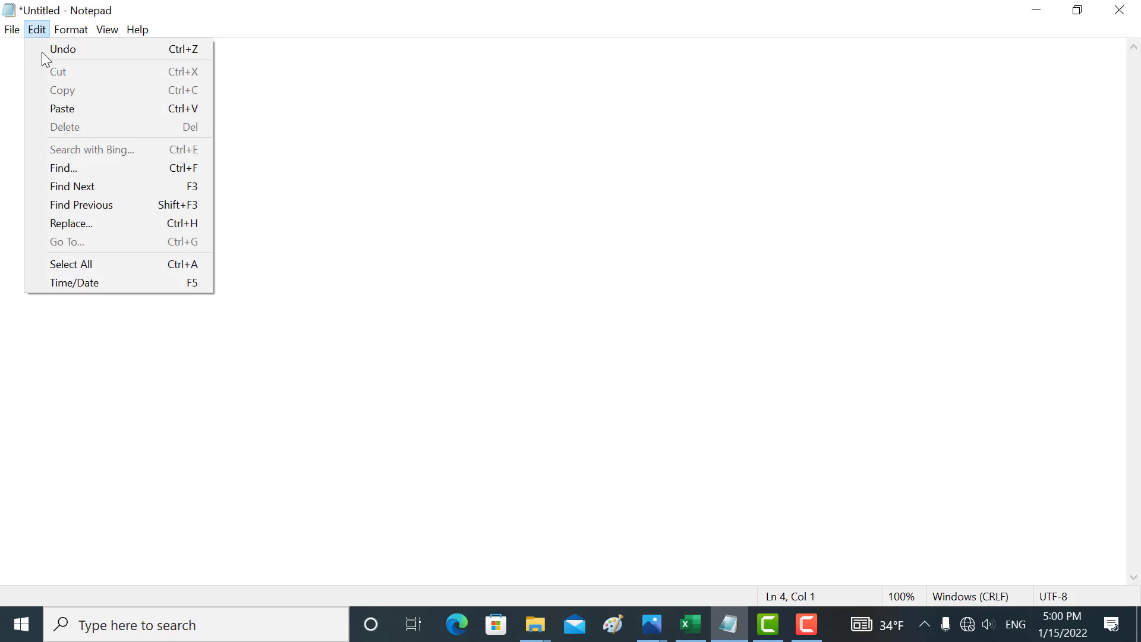
left_click(61, 109)
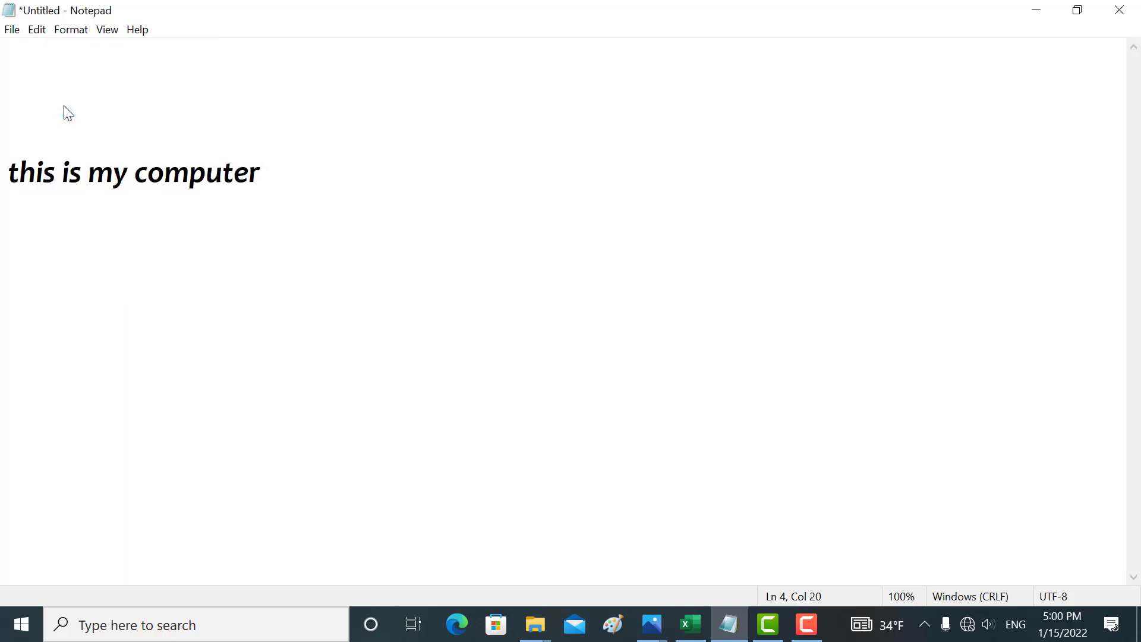
Paste the sentence again at the end of the fourth line and once on the empty first line.
left_click(37, 30)
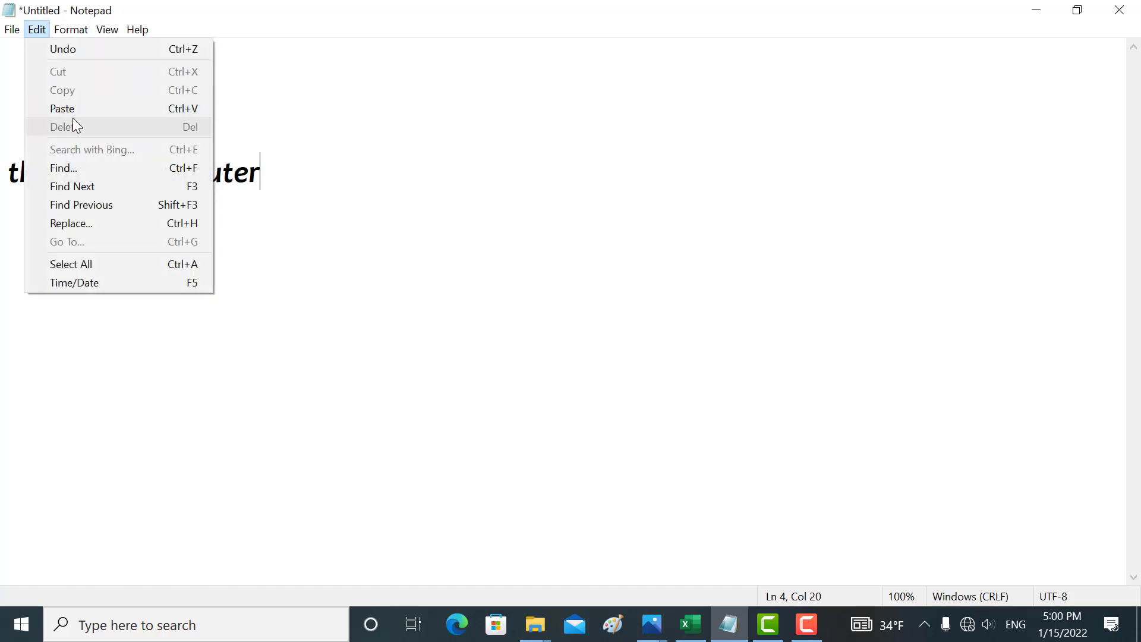
left_click(74, 109)
left_click(54, 56)
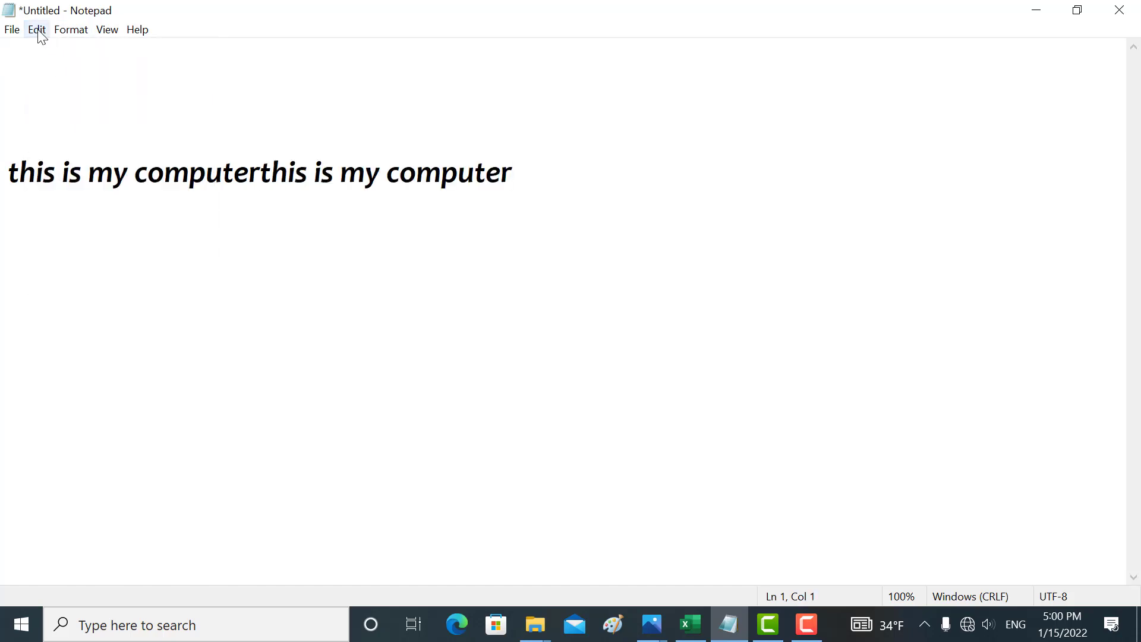
left_click(37, 30)
left_click(65, 108)
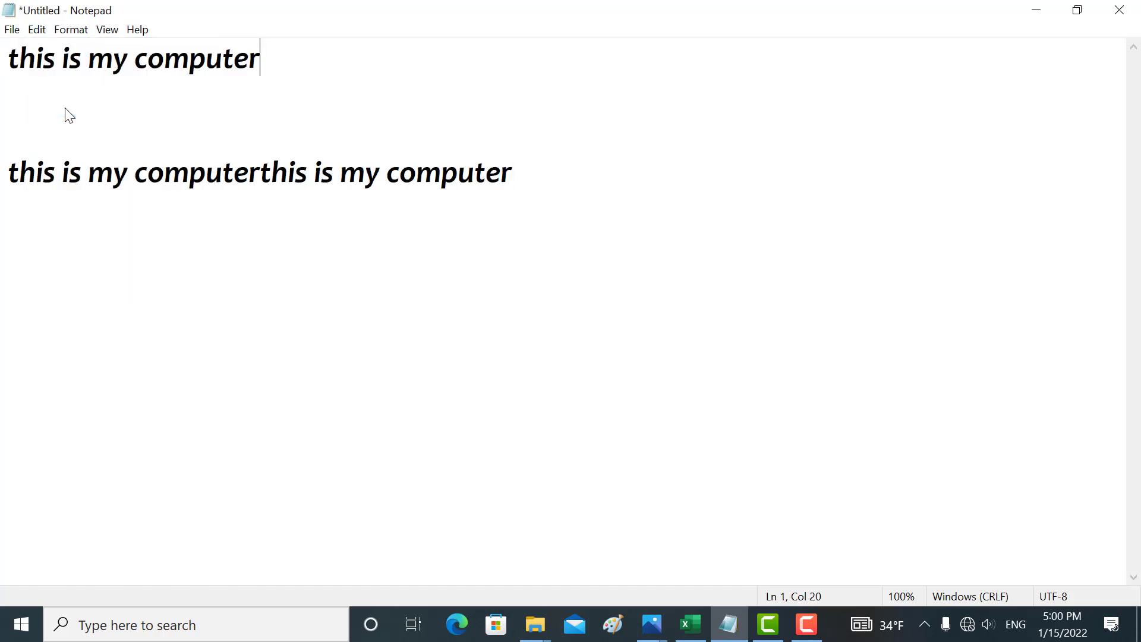
Start a new line below the first sentence and paste "this is my computer" there three times.
key("Return")
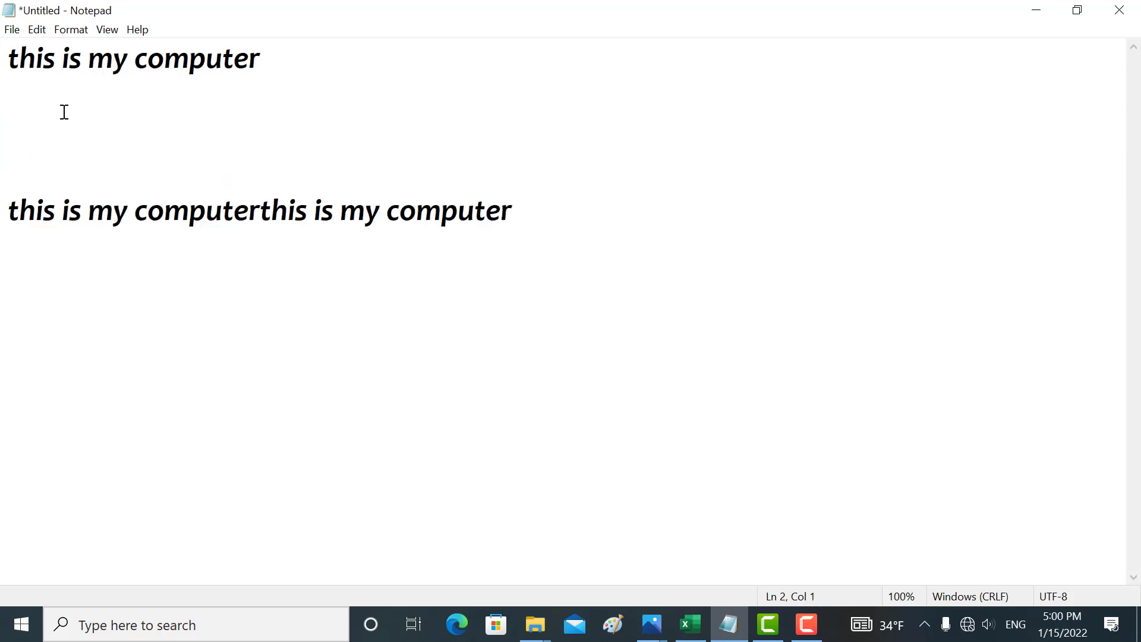
type("this is my computer")
key("ctrl+v")
key("ctrl+v")
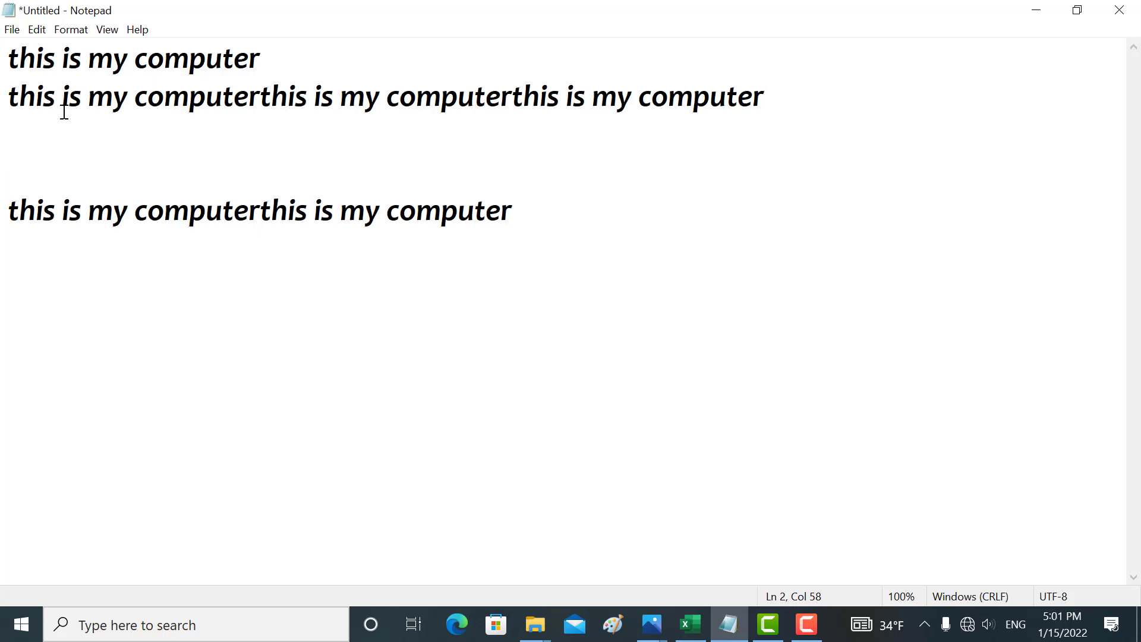
Copy the whole second line with its three repeated sentences and paste it on the empty third line.
left_click(37, 29)
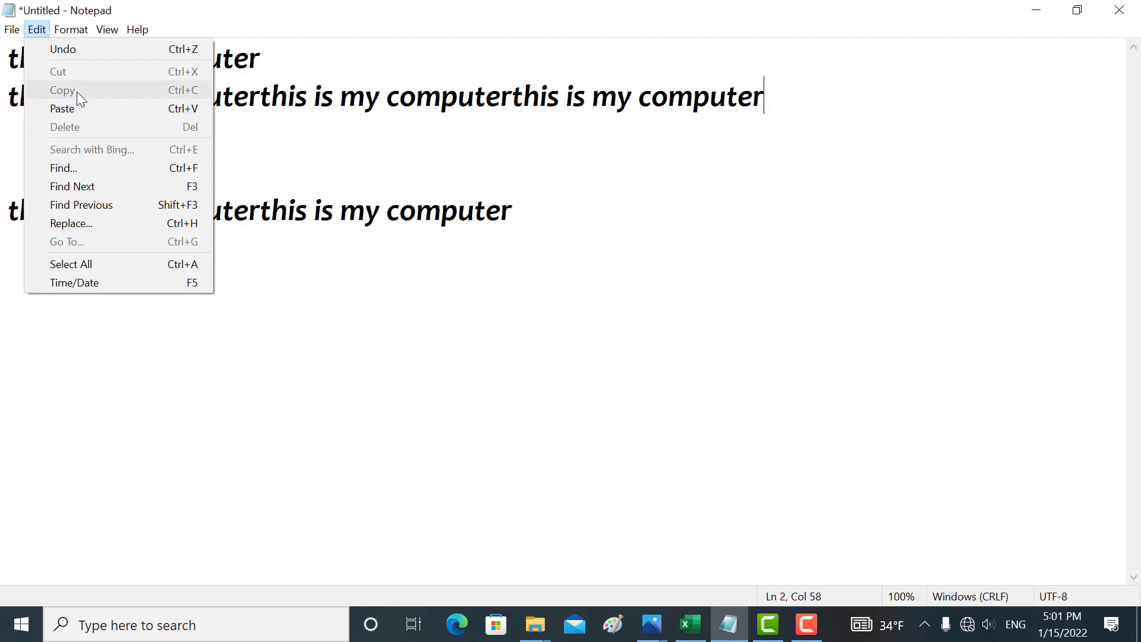
left_click(285, 120)
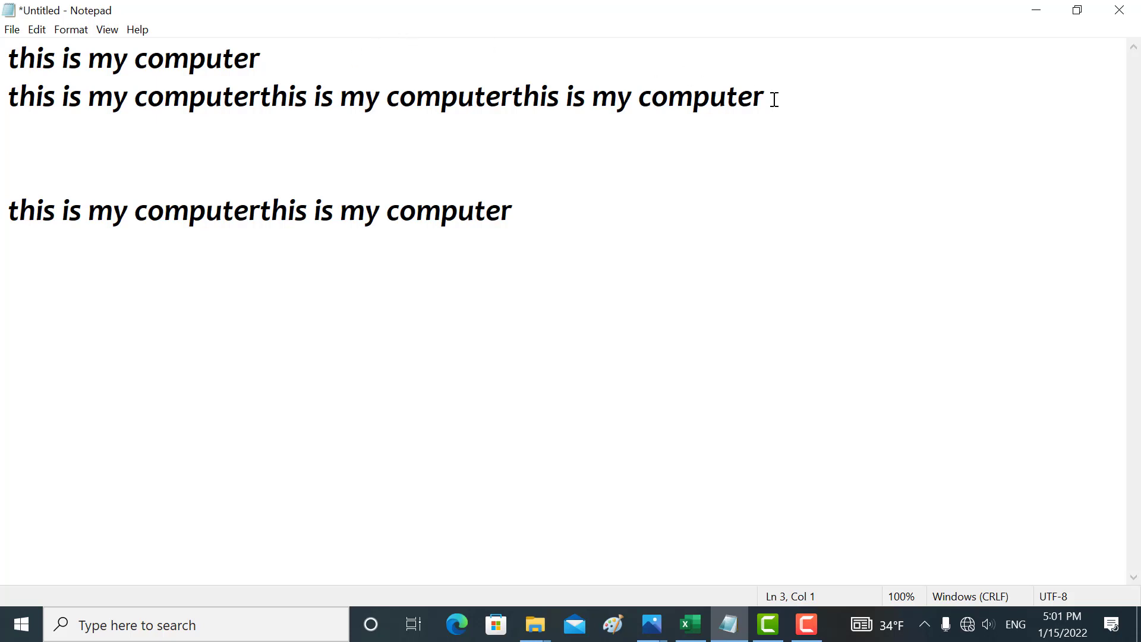
left_click_drag(772, 97, 8, 107)
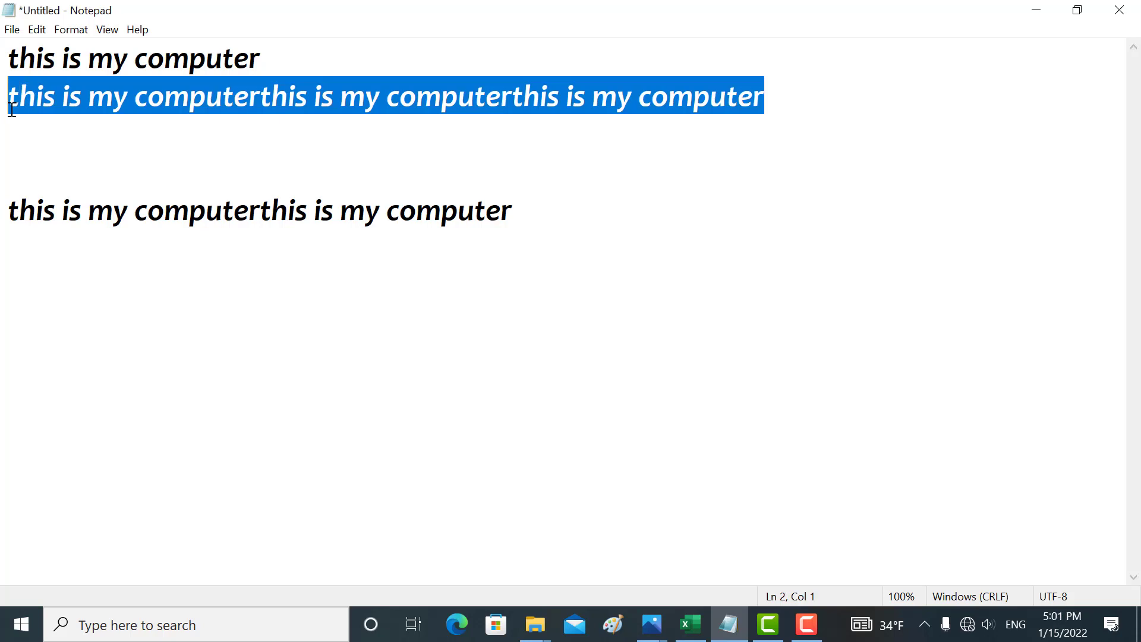
left_click(38, 30)
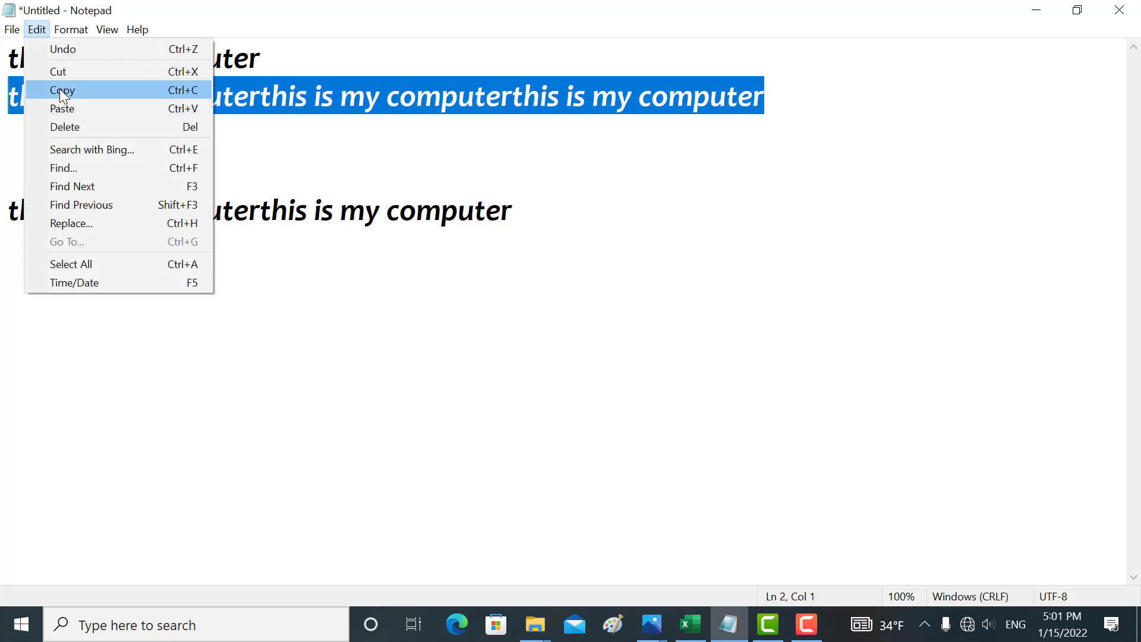
left_click(60, 88)
left_click(21, 123)
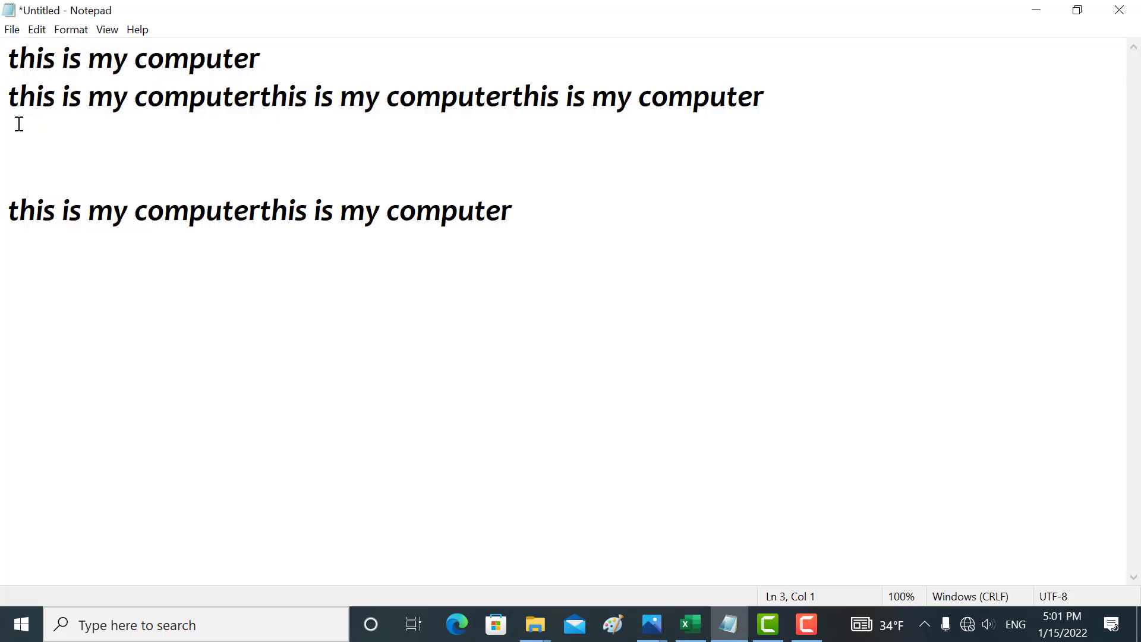
left_click(35, 31)
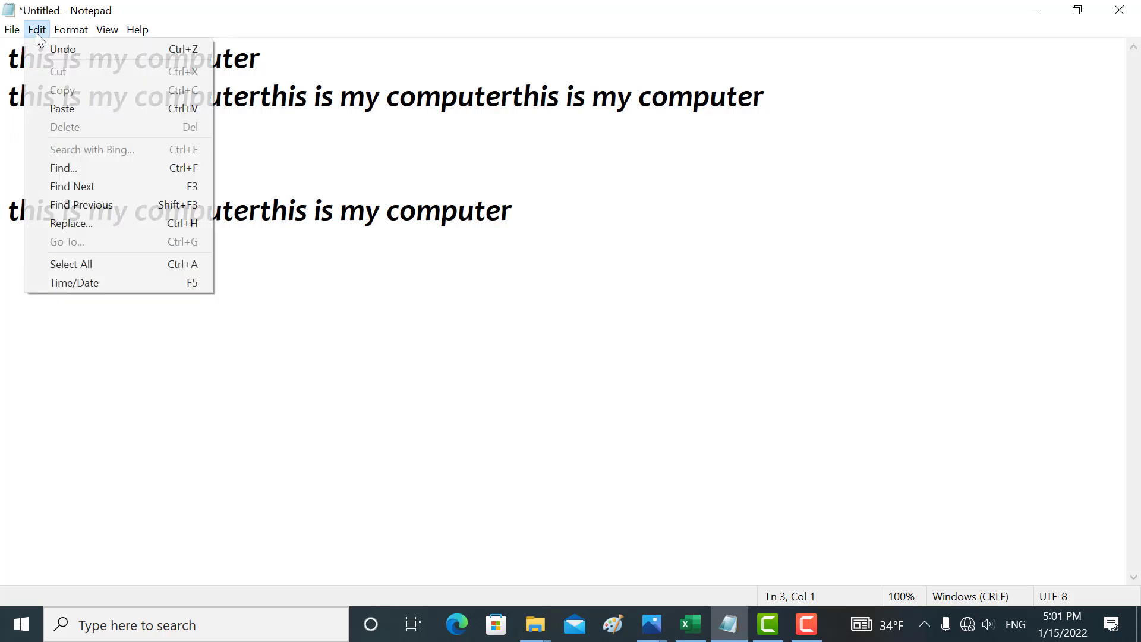
left_click(61, 107)
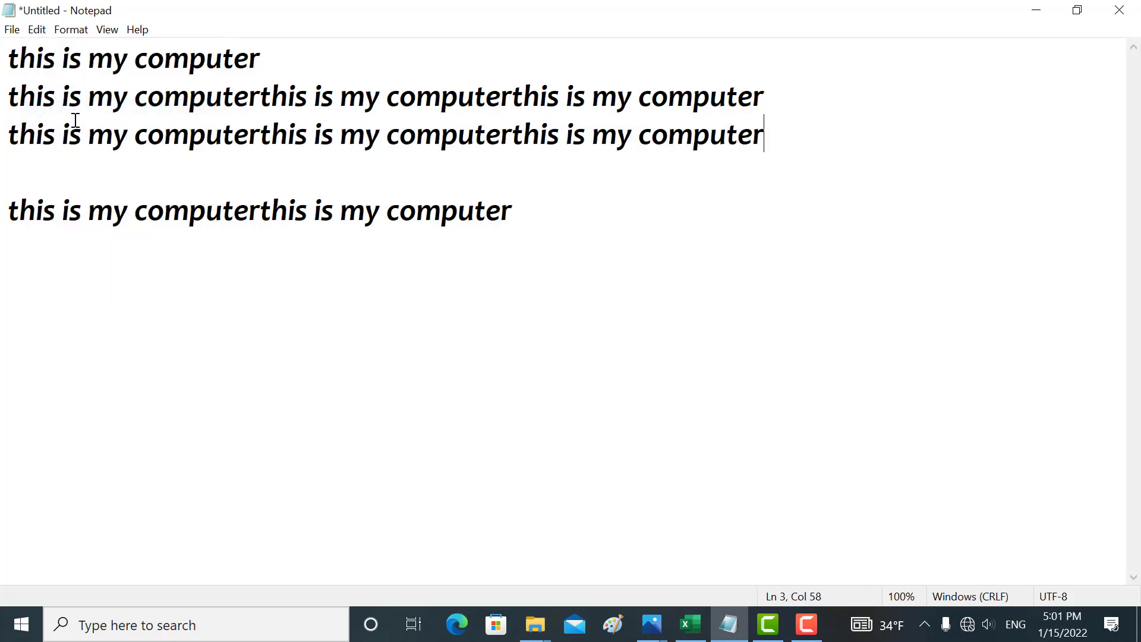
Delete the sentence "this is my computer" from the first line, keeping the line itself empty.
left_click_drag(62, 96, 116, 89)
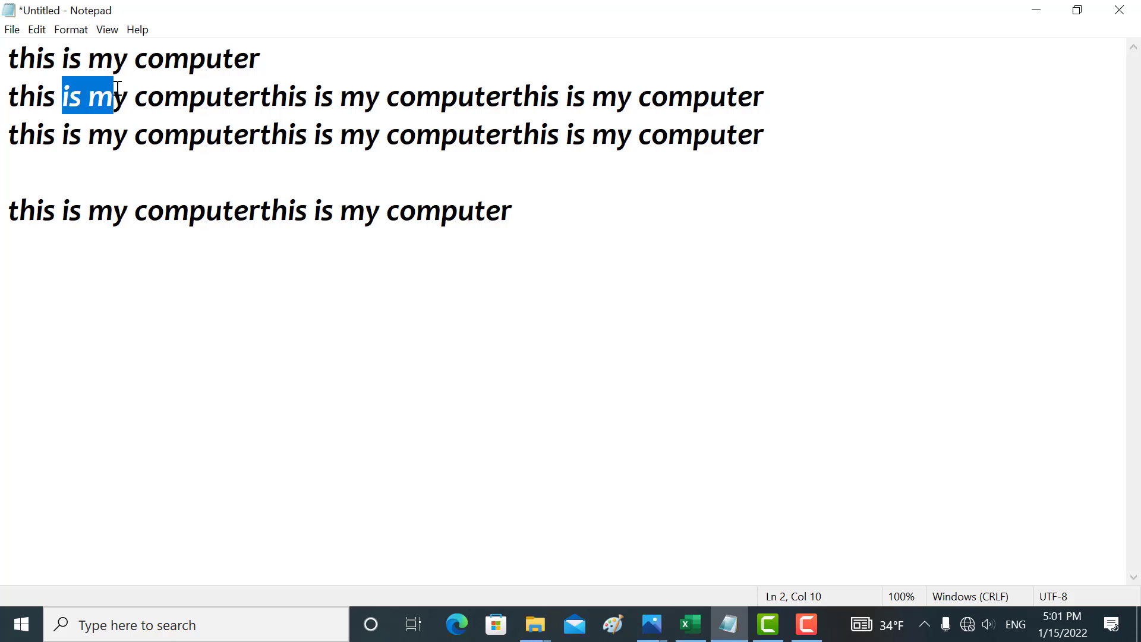
left_click(37, 29)
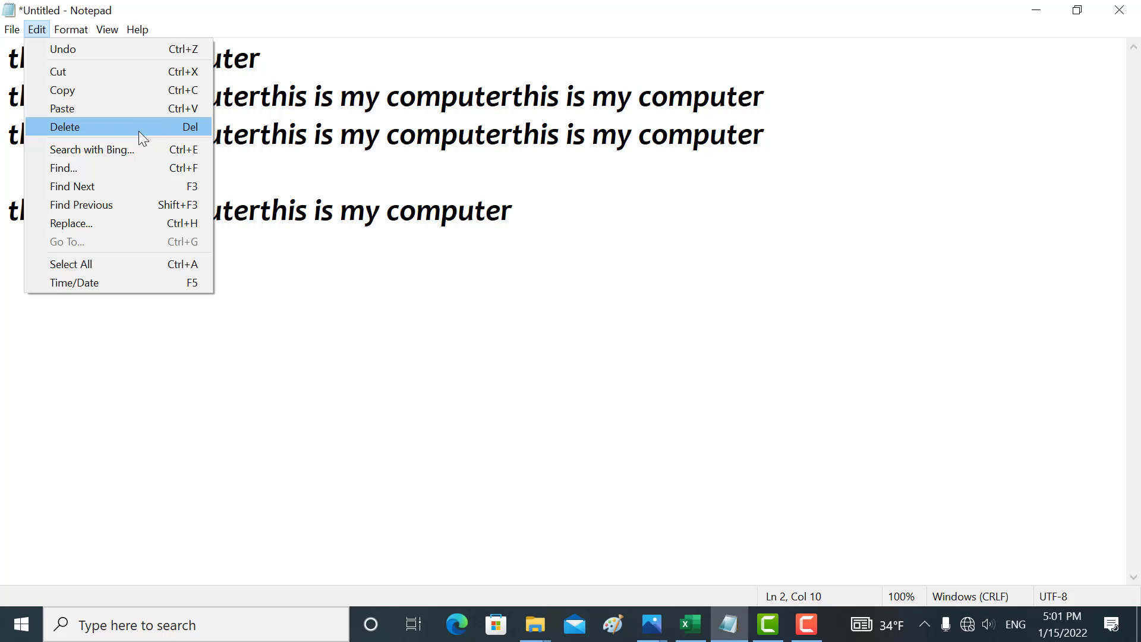
left_click(358, 101)
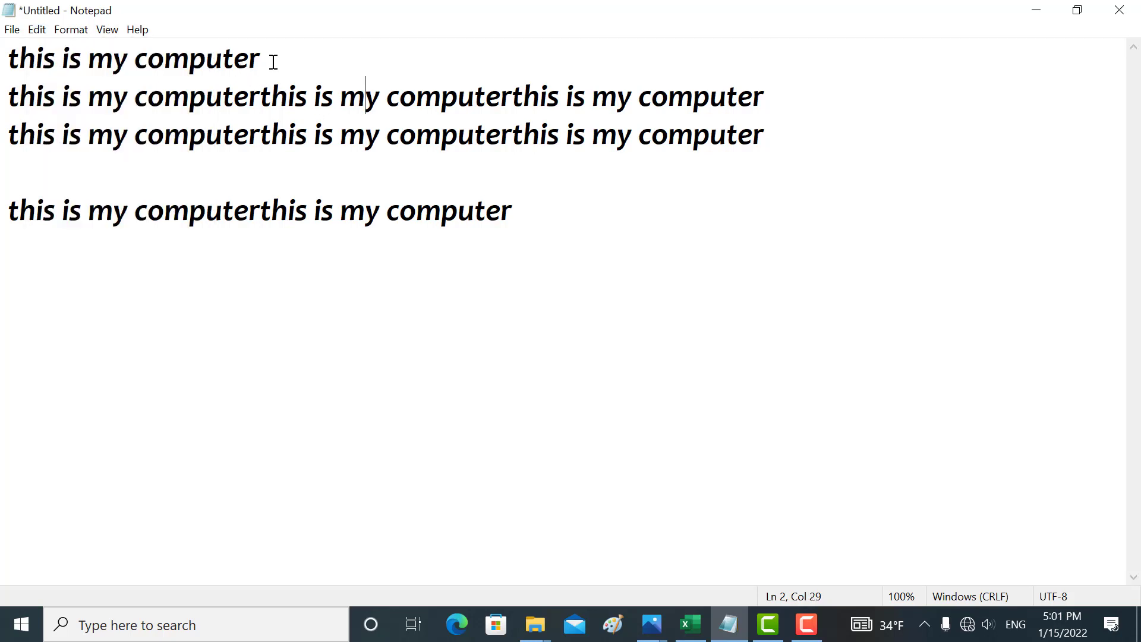
left_click_drag(271, 59, 3, 72)
left_click(37, 29)
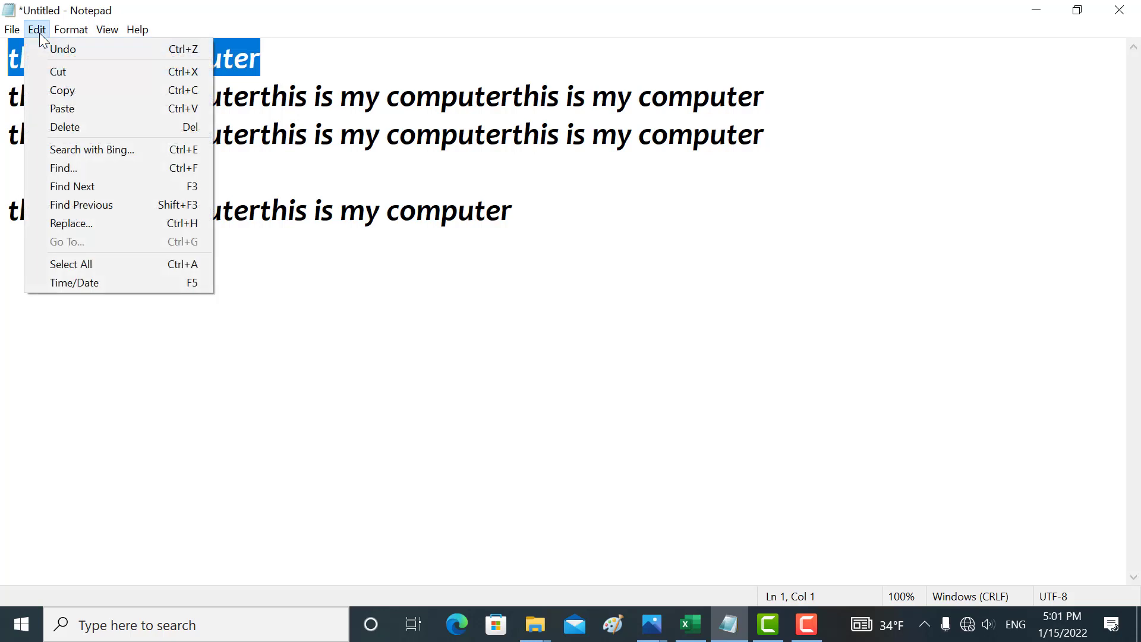
left_click(68, 124)
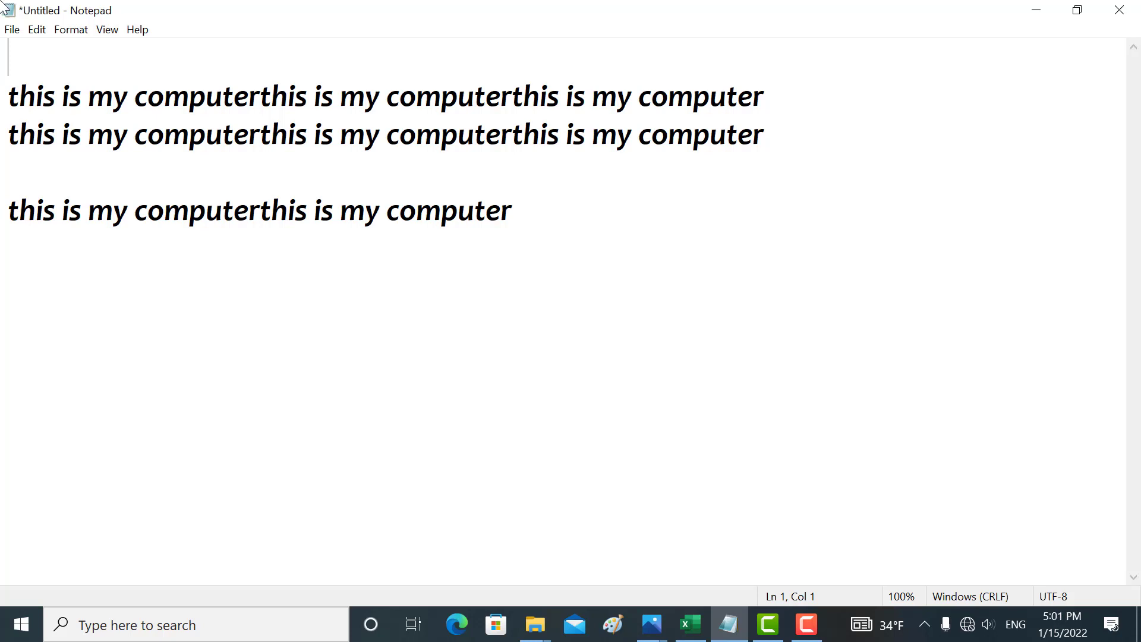
Insert a space after and a space before the second "this" on the last text line.
left_click(37, 29)
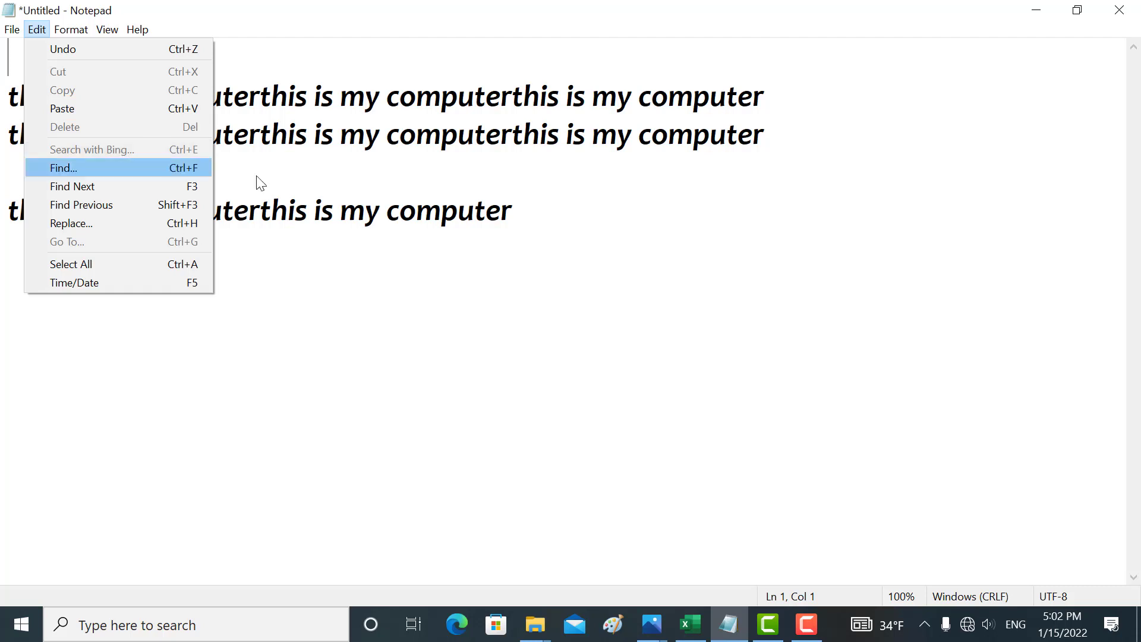
left_click(307, 205)
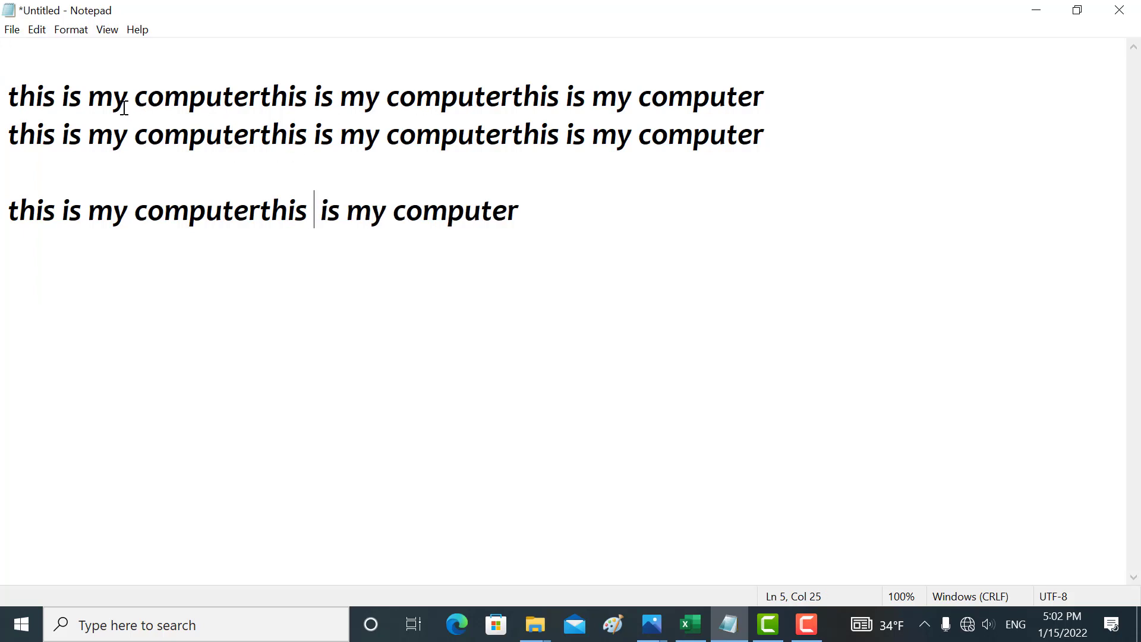
left_click(260, 212)
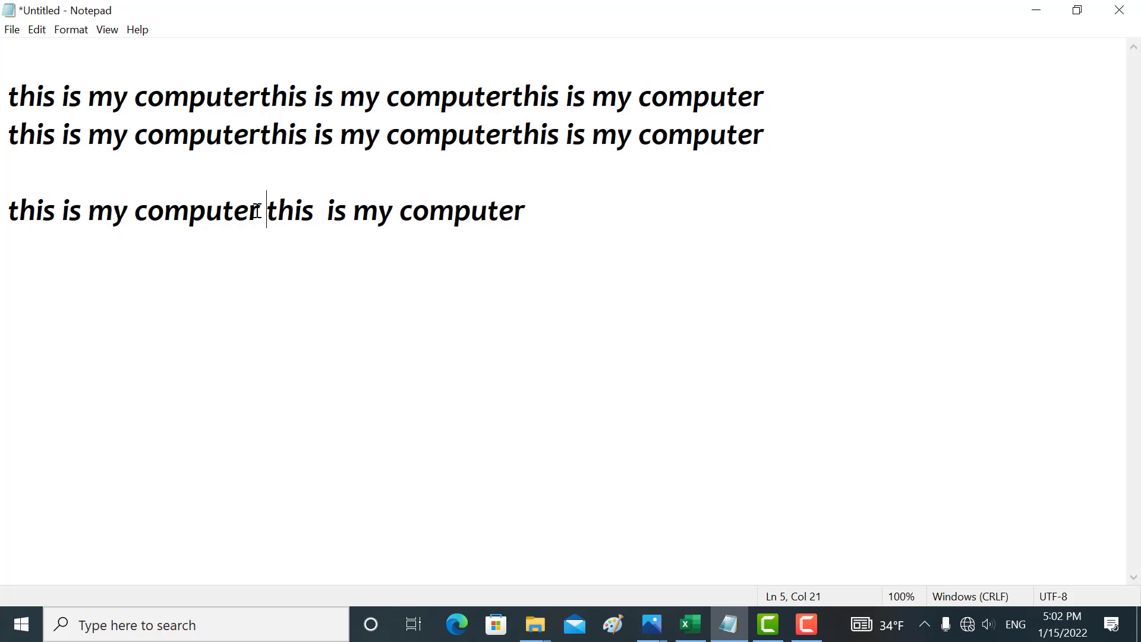
Search Bing for the first word "computer" on the last text line, minimize the browser and clear the text selection.
left_click_drag(249, 211, 135, 234)
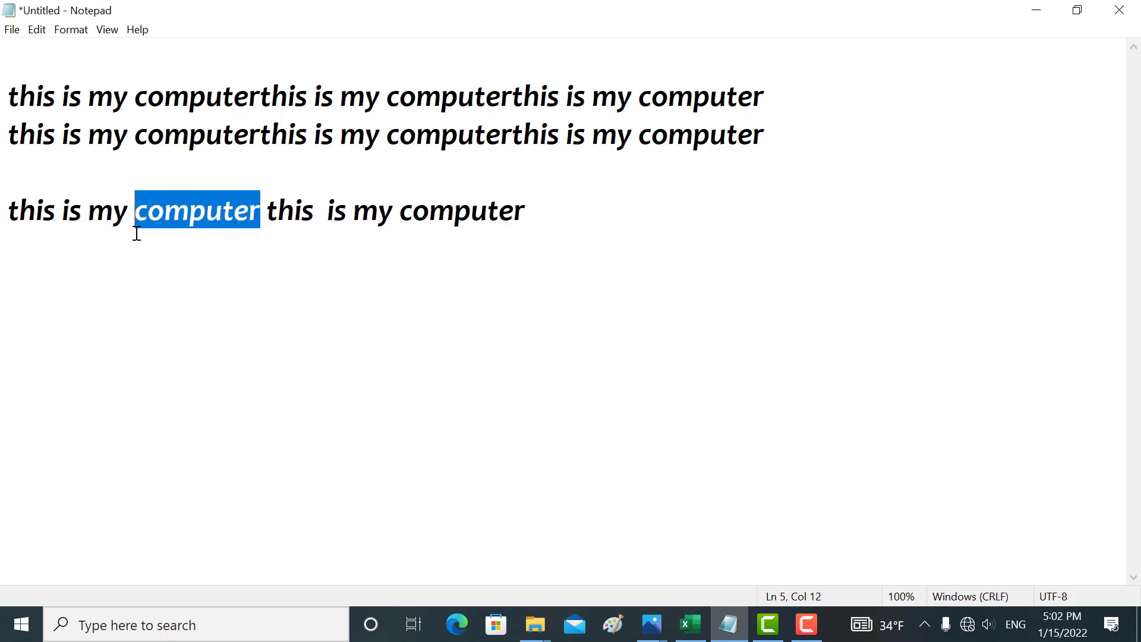
left_click(36, 30)
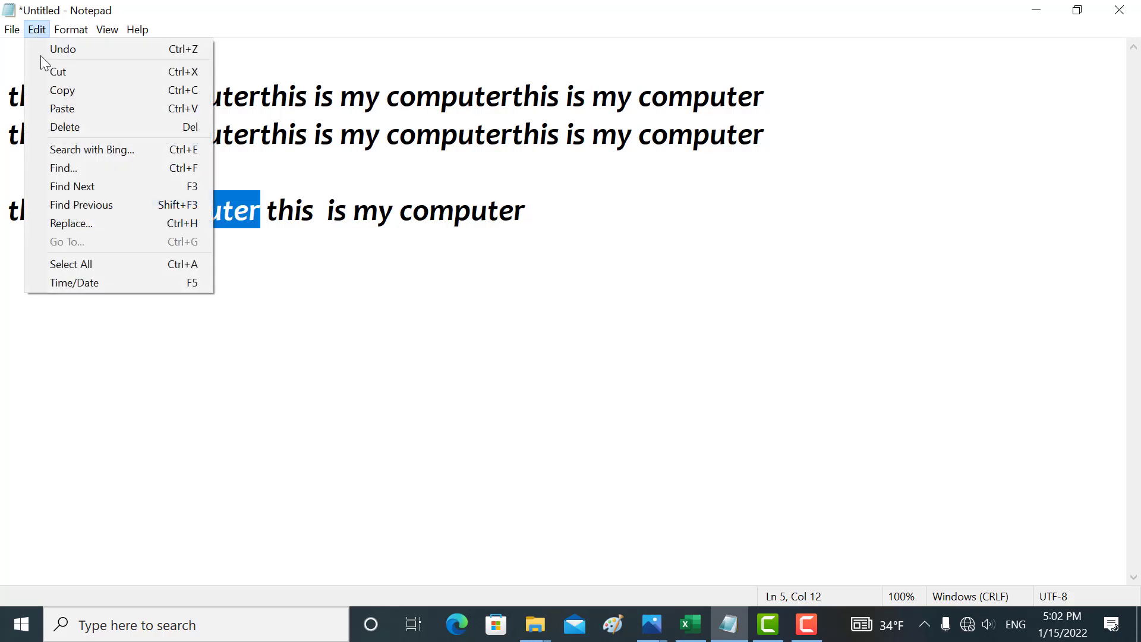
left_click(67, 149)
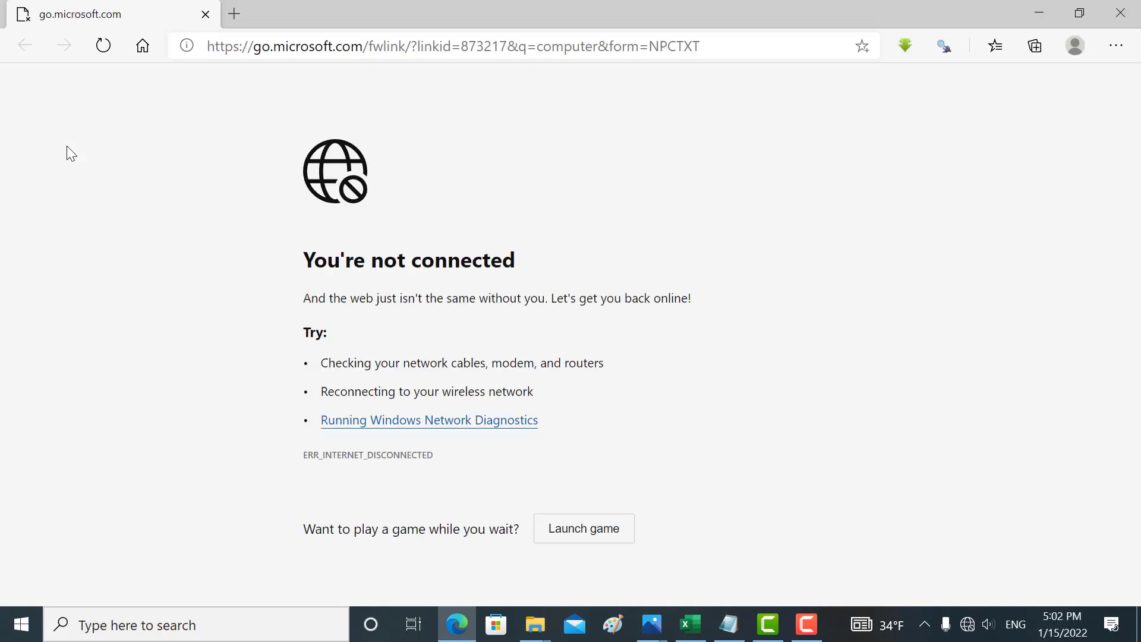
left_click(1050, 14)
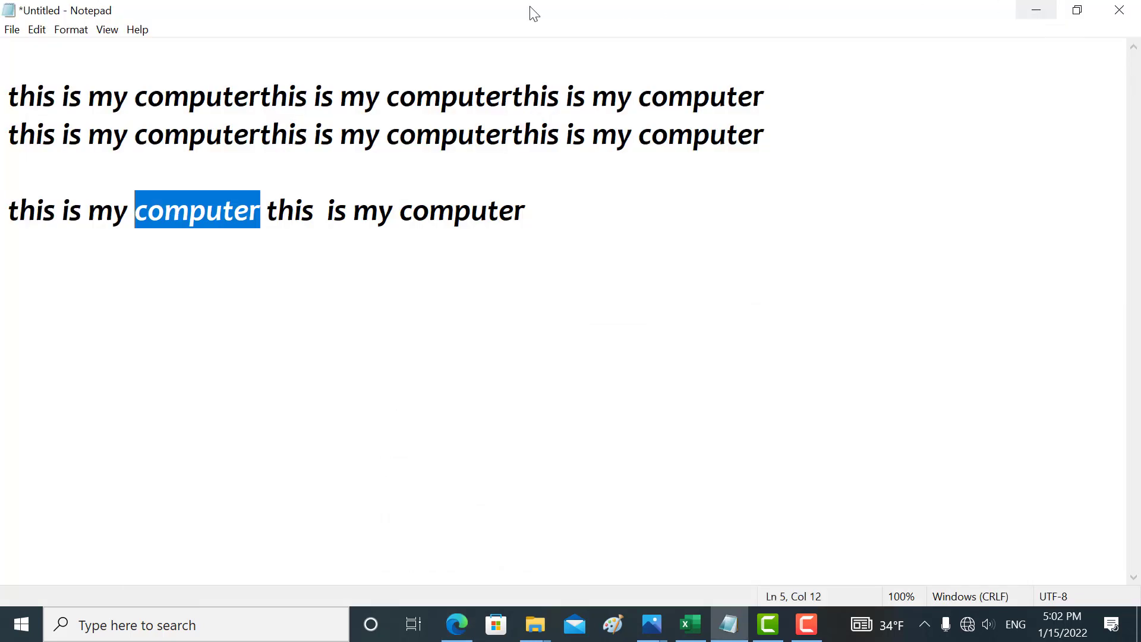
left_click(46, 30)
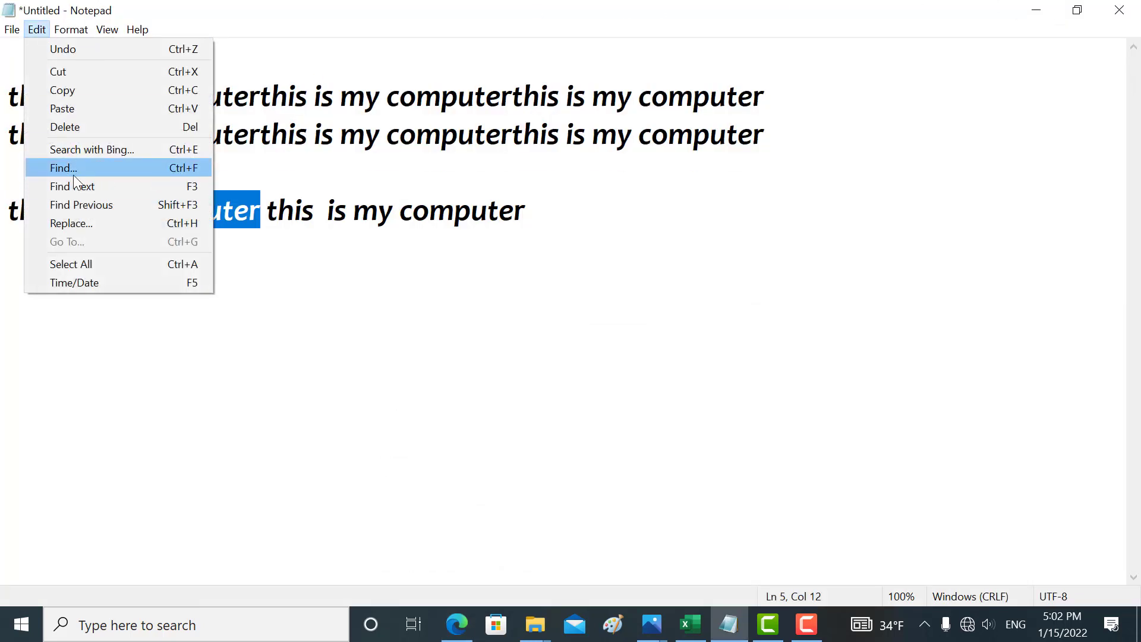
left_click(280, 189)
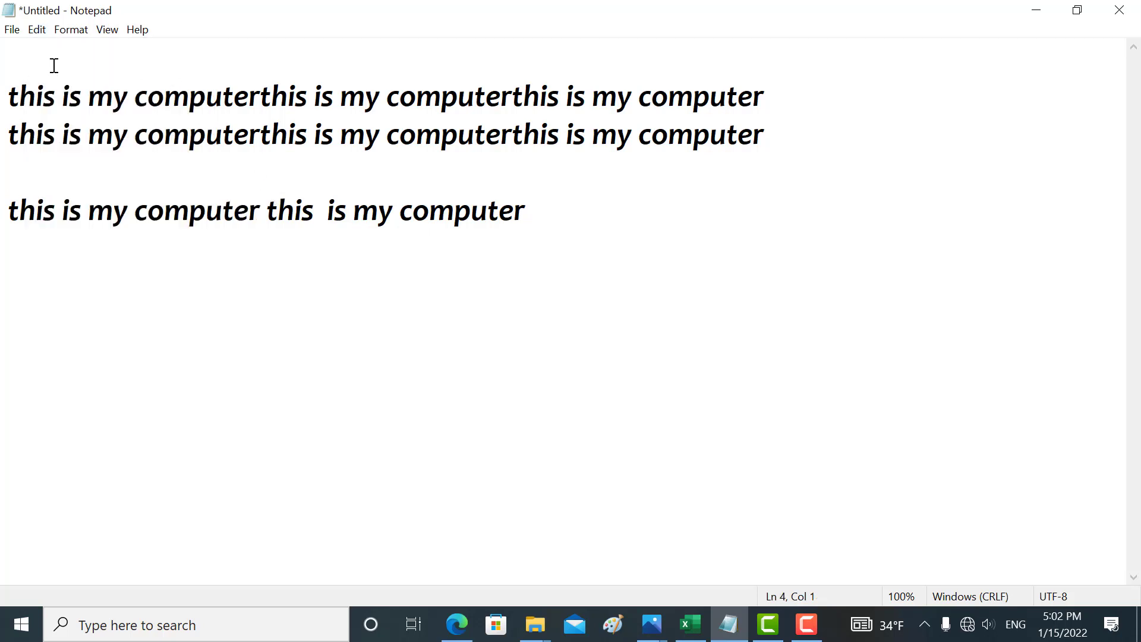
Find the next occurrence of "my" in the document and move the Find dialog below the text.
left_click(37, 29)
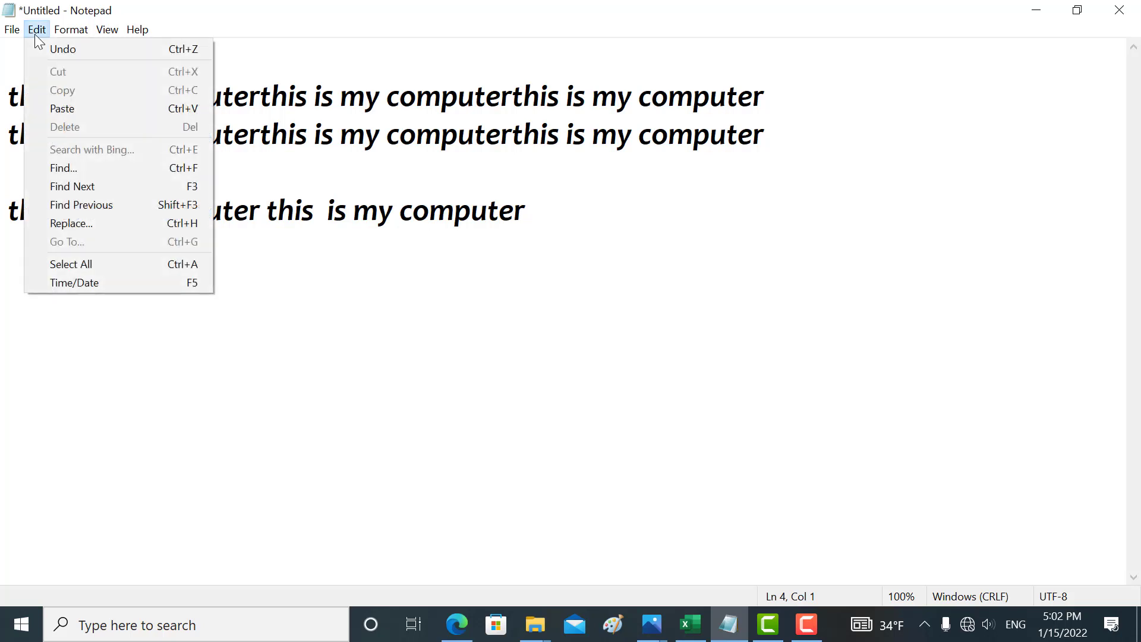
left_click(66, 170)
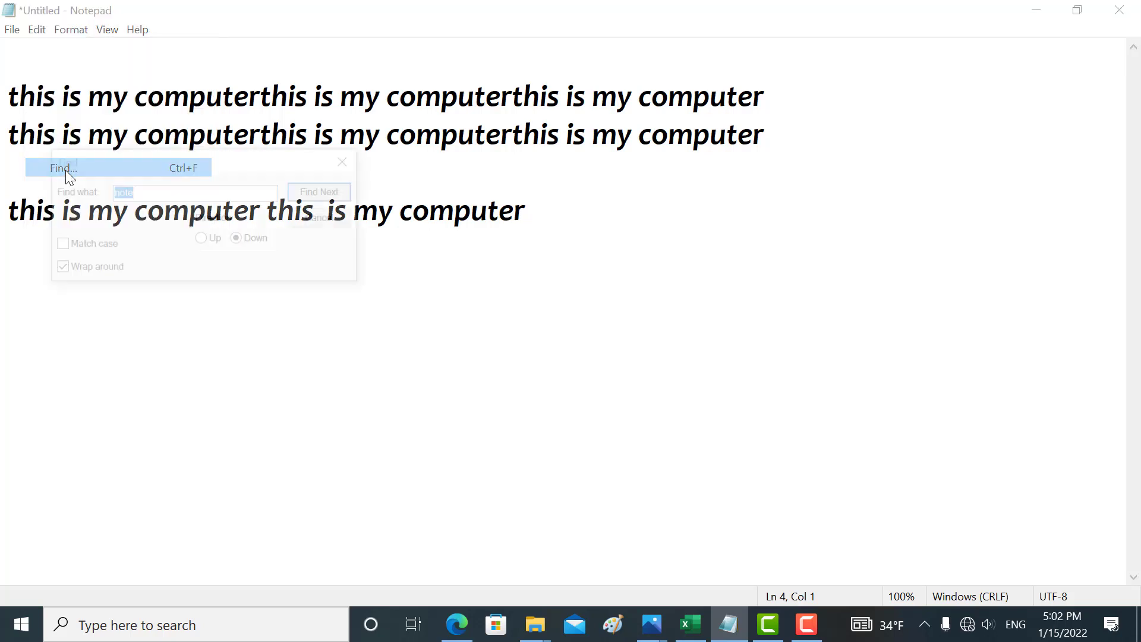
key("BackSpace")
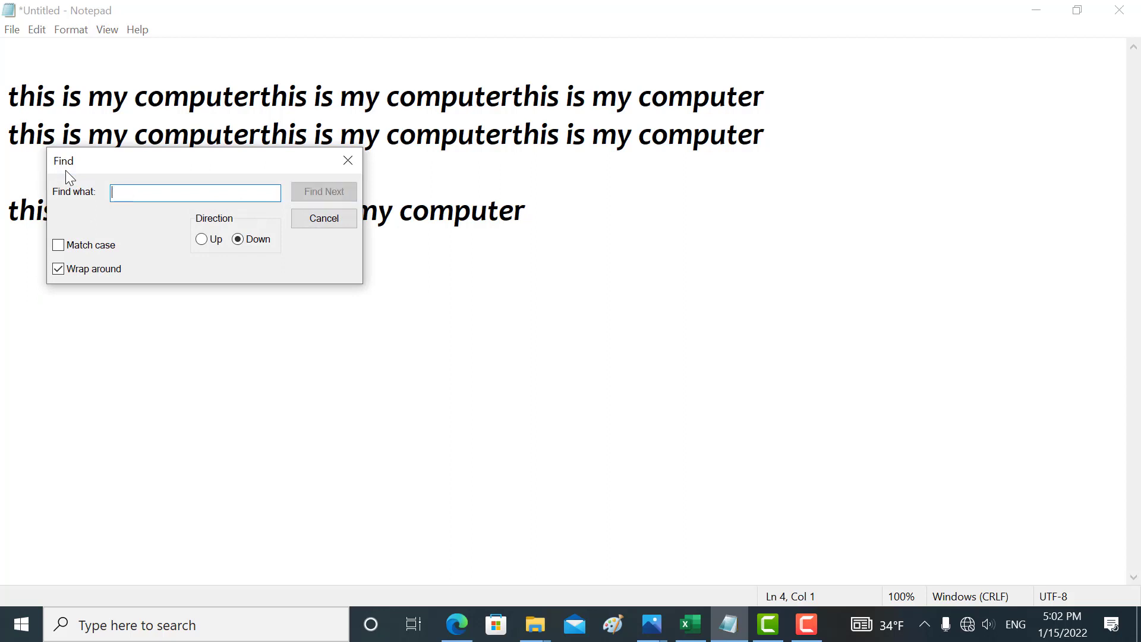
left_click_drag(117, 163, 79, 223)
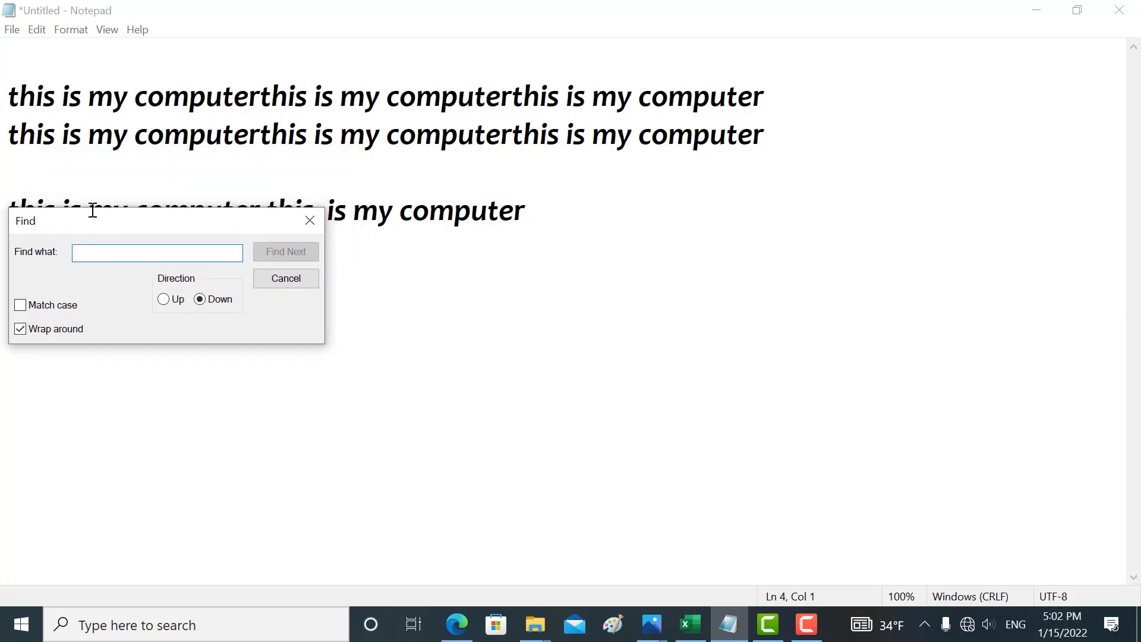
type("my")
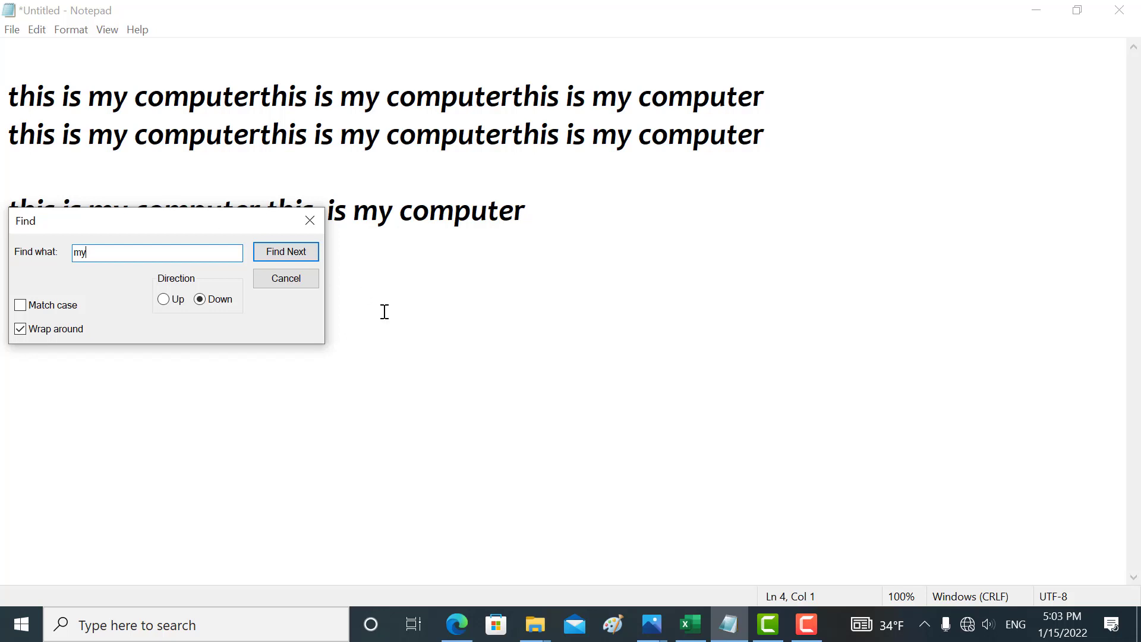
left_click(816, 636)
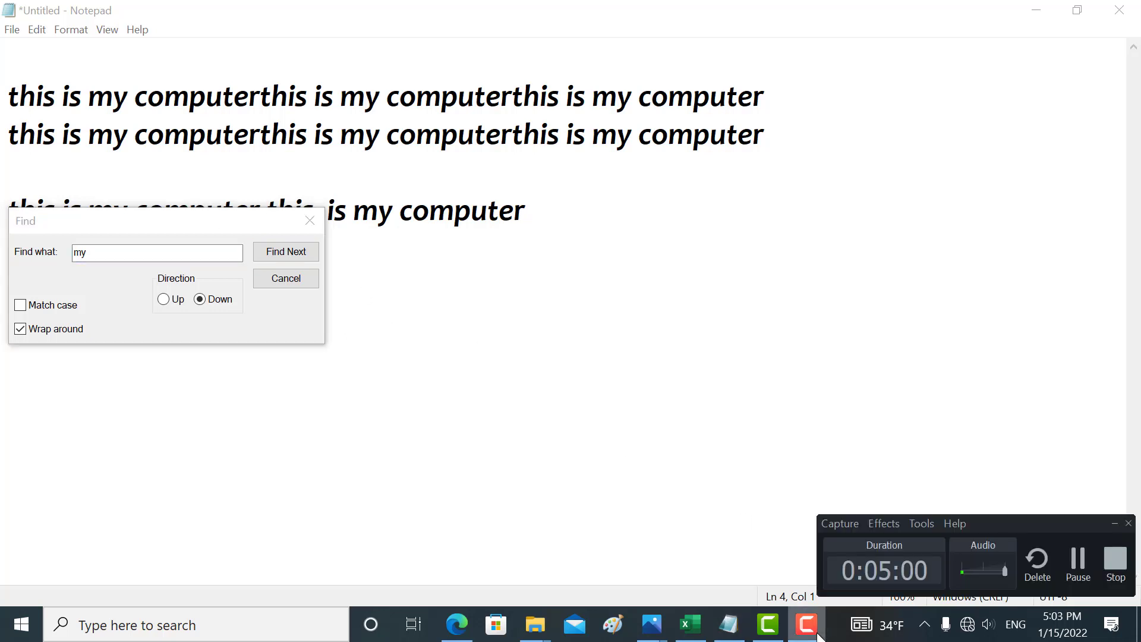
left_click(809, 634)
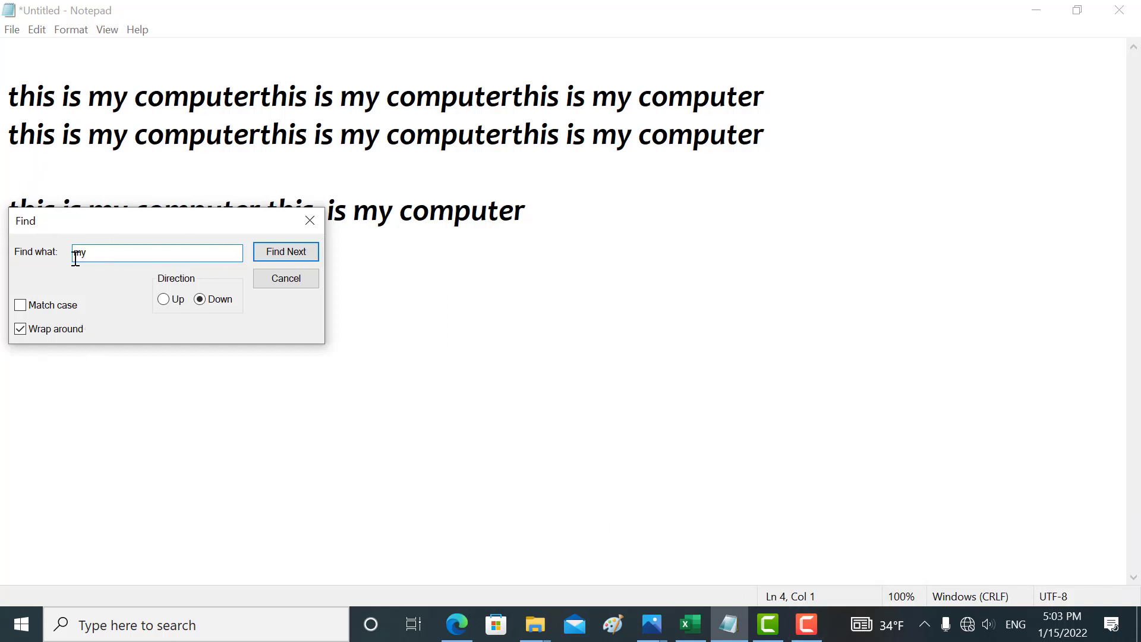
left_click(272, 252)
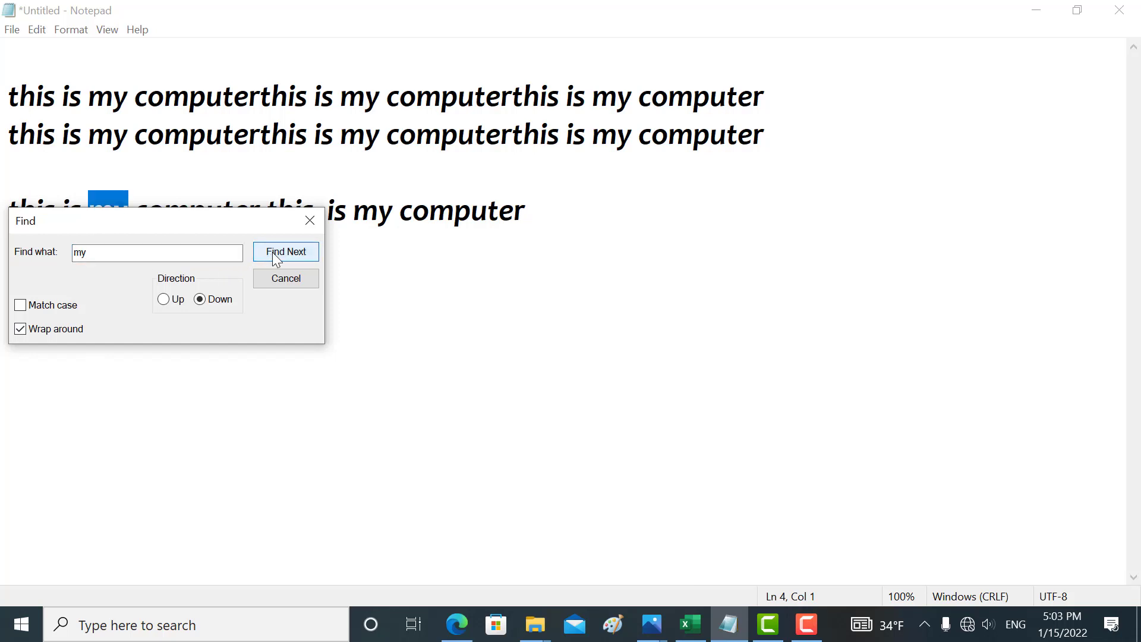
left_click_drag(140, 221, 143, 300)
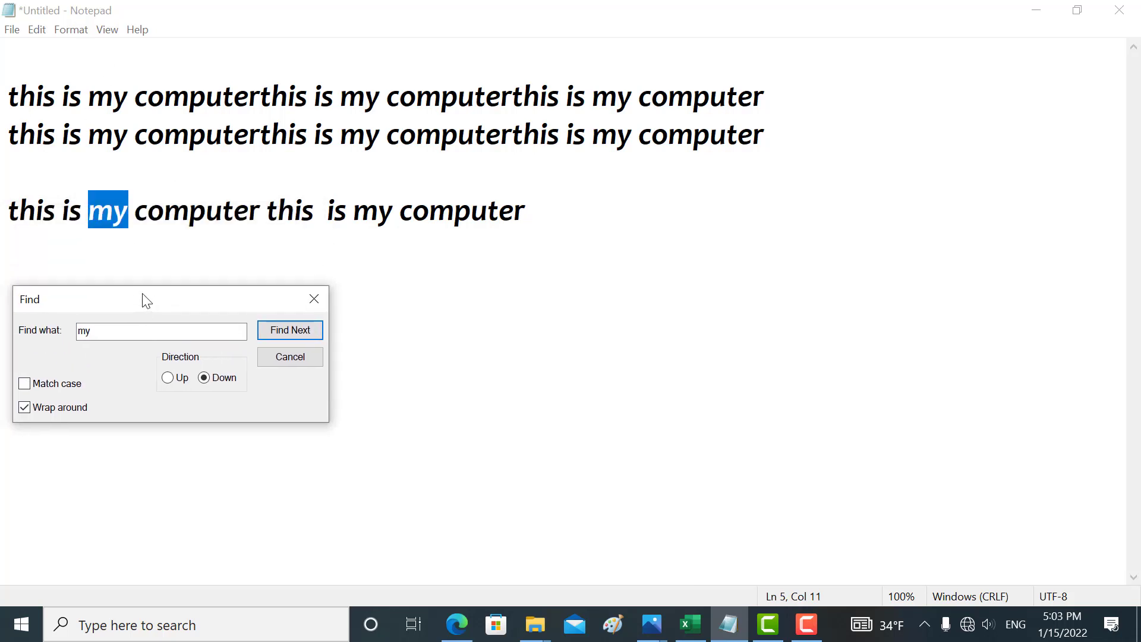
Step repeatedly through the further occurrences of "my" across all text lines, searching downward.
left_click(270, 331)
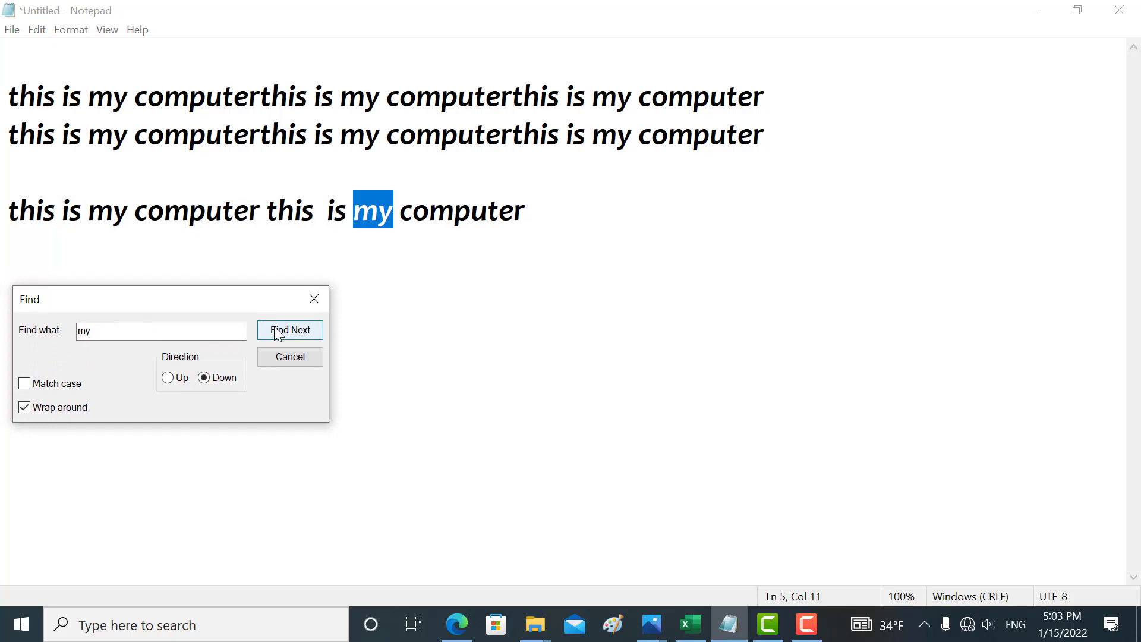
left_click(278, 331)
left_click(278, 331)
left_click(278, 331)
left_click(278, 330)
left_click(278, 331)
left_click(279, 330)
left_click(278, 331)
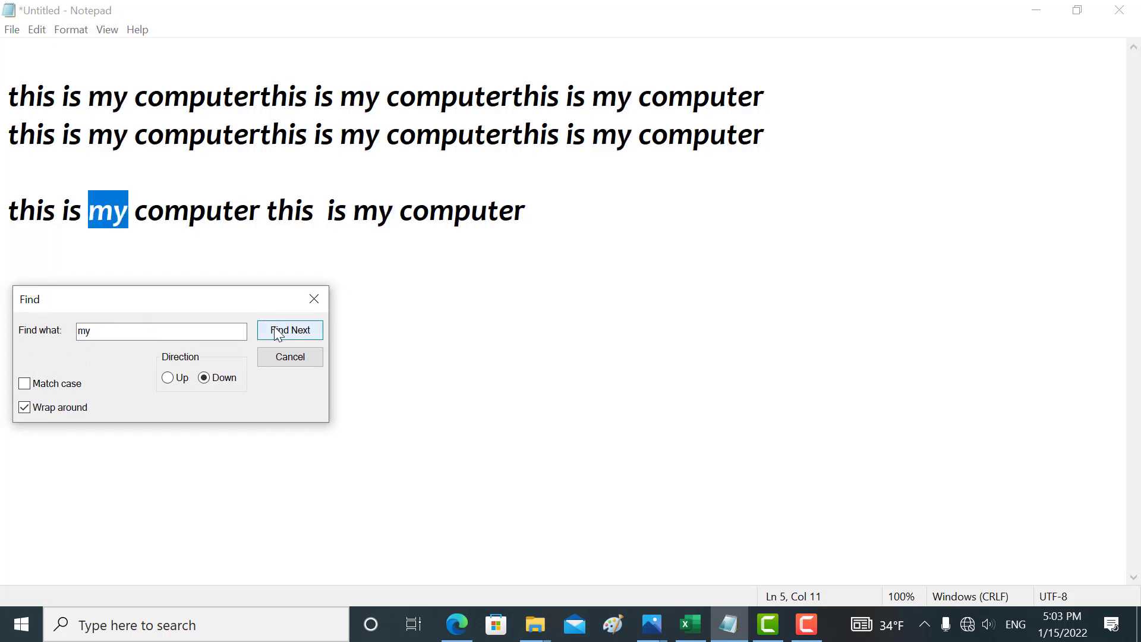
left_click(278, 331)
left_click(278, 331)
left_click(278, 330)
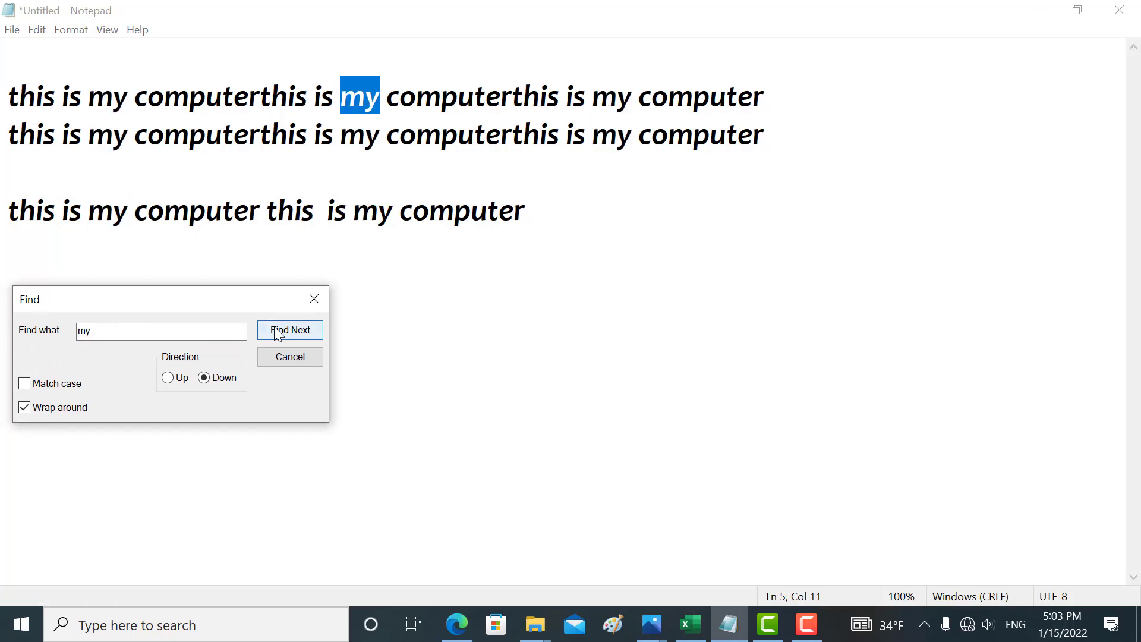
left_click(278, 330)
left_click(278, 330)
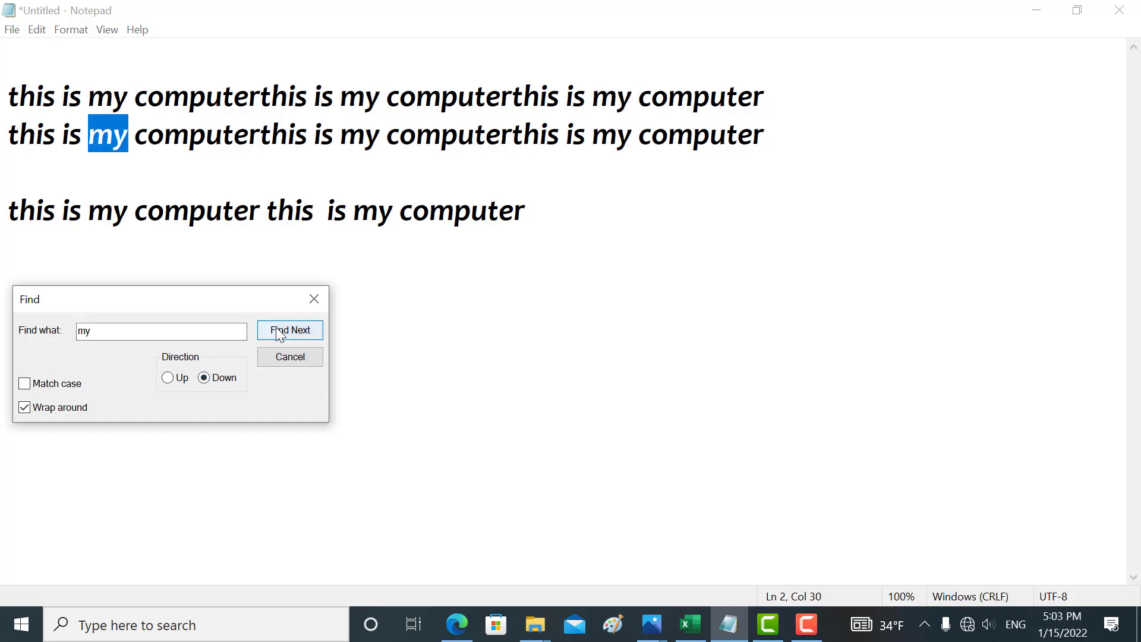
left_click(277, 330)
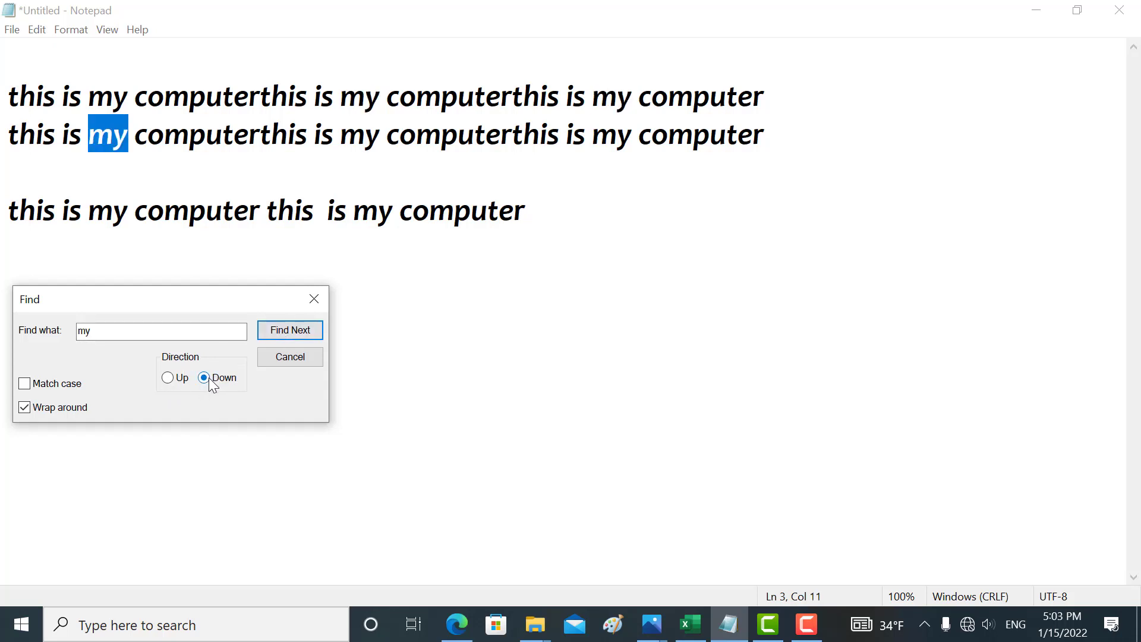
Set the search direction to up and step backward through several occurrences of "my".
left_click(177, 383)
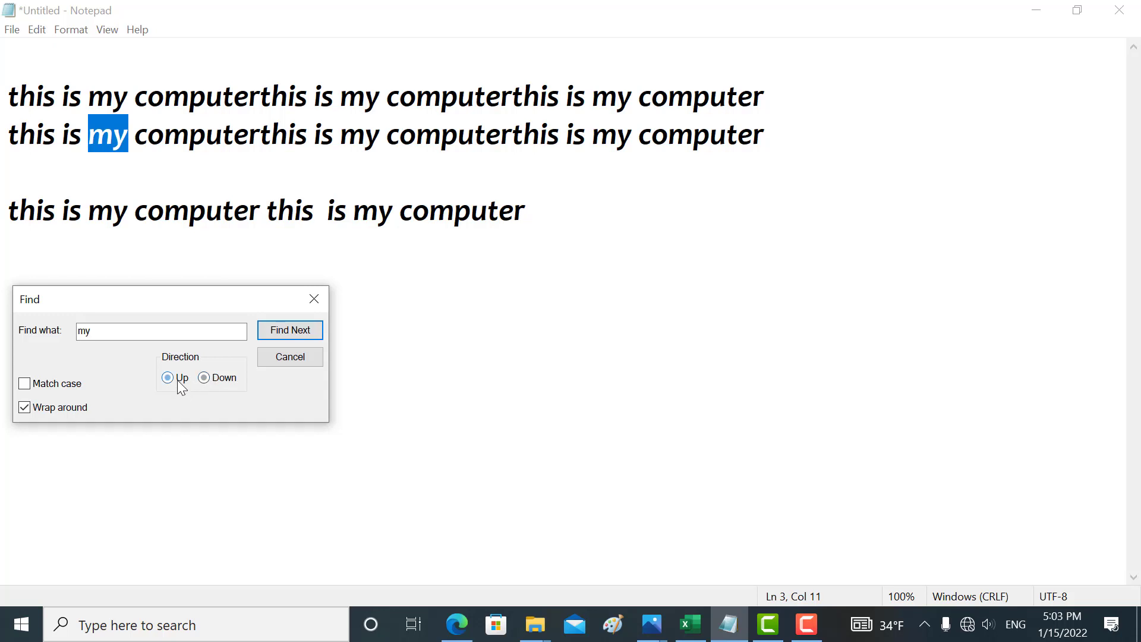
left_click(282, 334)
left_click(282, 335)
left_click(281, 335)
left_click(281, 335)
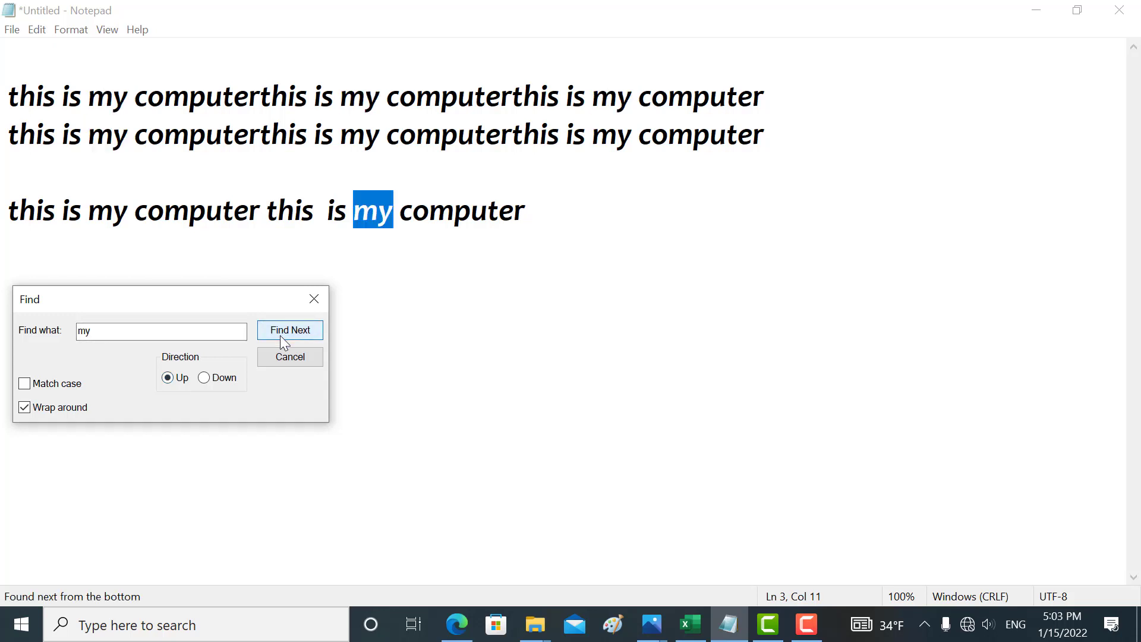
left_click(280, 335)
left_click(280, 335)
left_click(280, 335)
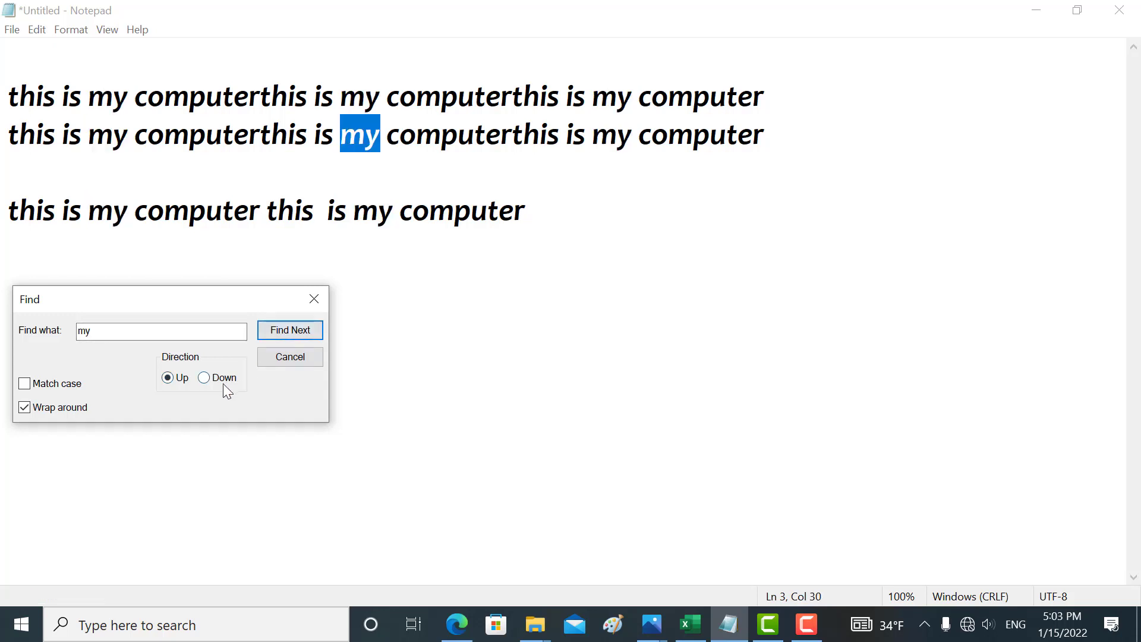
Switch the search direction to down and step repeatedly through the occurrences of "my" with wrap around enabled.
left_click(222, 384)
left_click(273, 332)
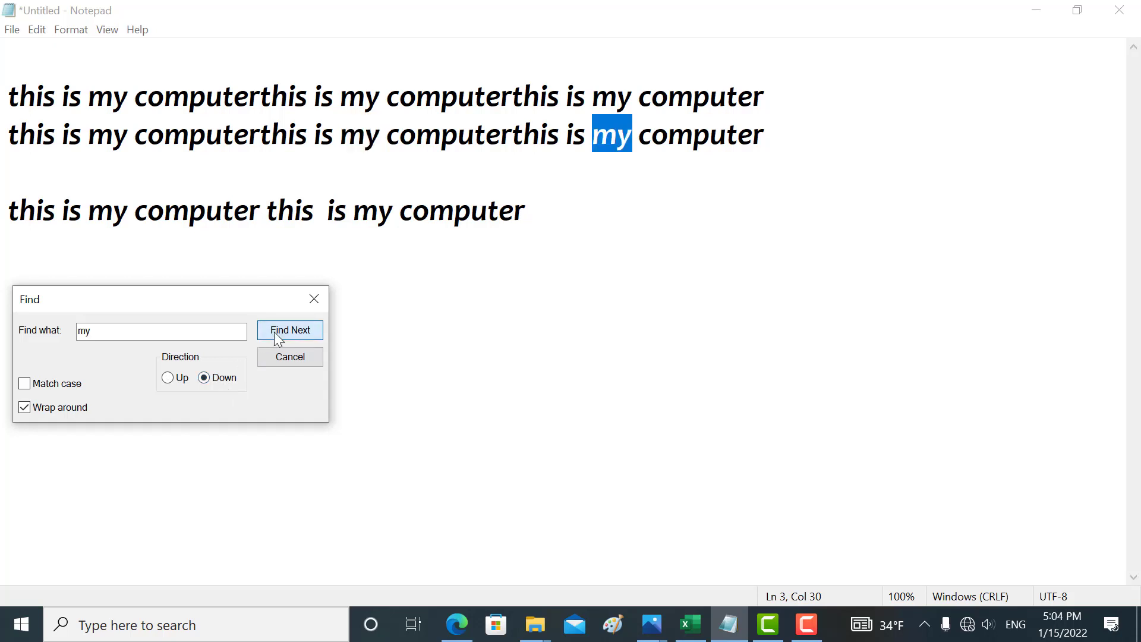
left_click(274, 332)
left_click(273, 331)
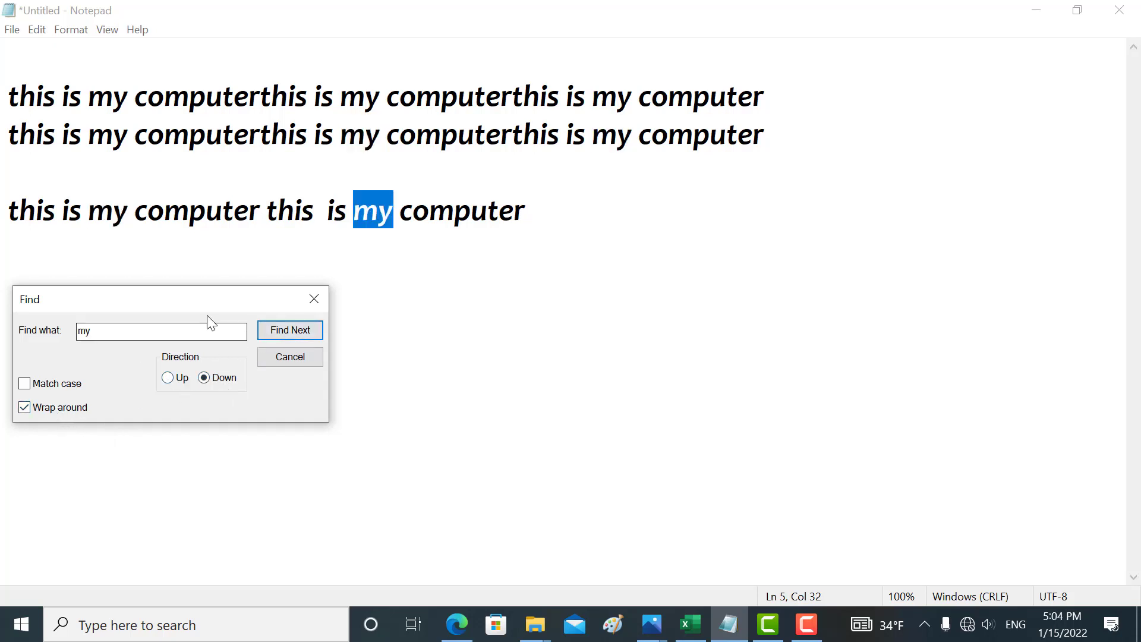
left_click(267, 329)
left_click(266, 330)
left_click(266, 329)
left_click(267, 330)
left_click(266, 329)
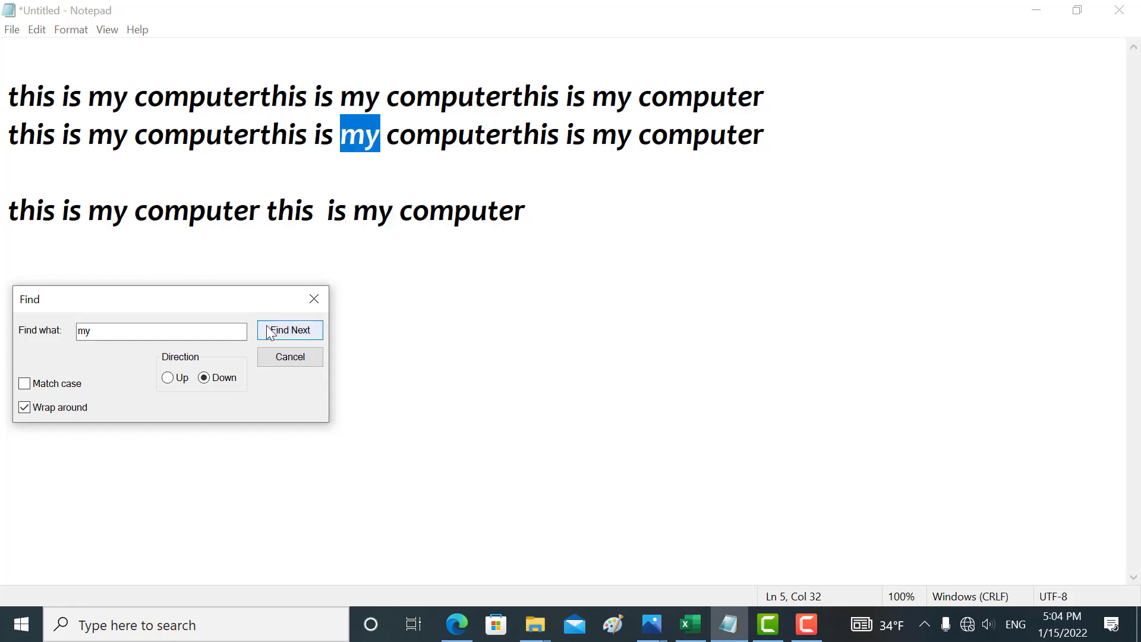
left_click(267, 329)
left_click(266, 329)
left_click(267, 330)
left_click(267, 329)
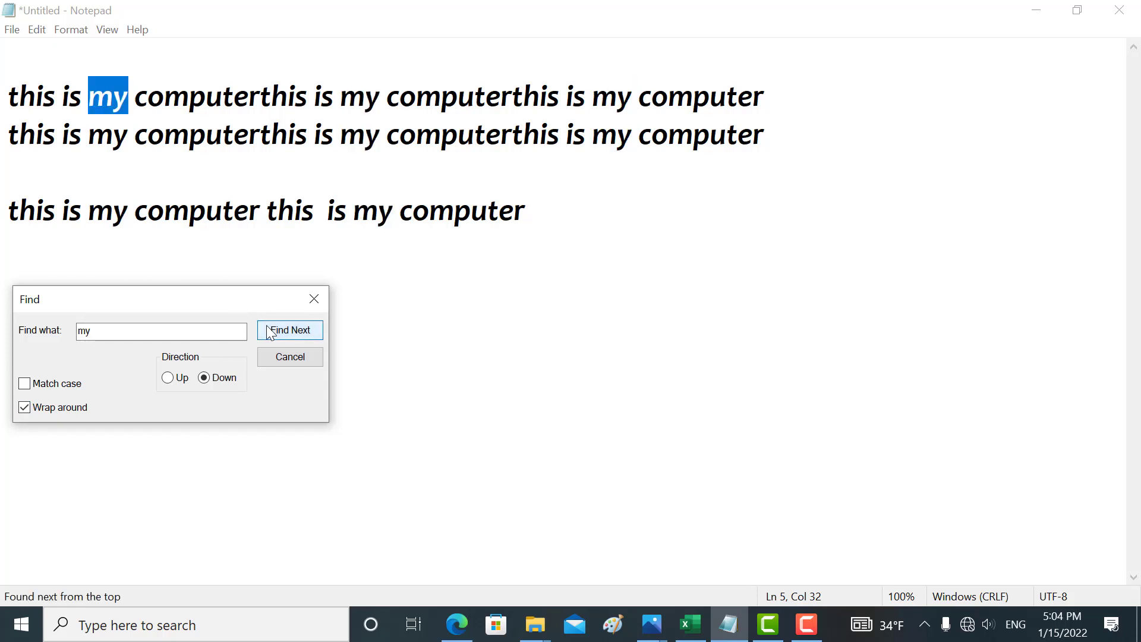
left_click(267, 329)
left_click(267, 330)
left_click(268, 329)
left_click(267, 330)
left_click(268, 330)
left_click(268, 330)
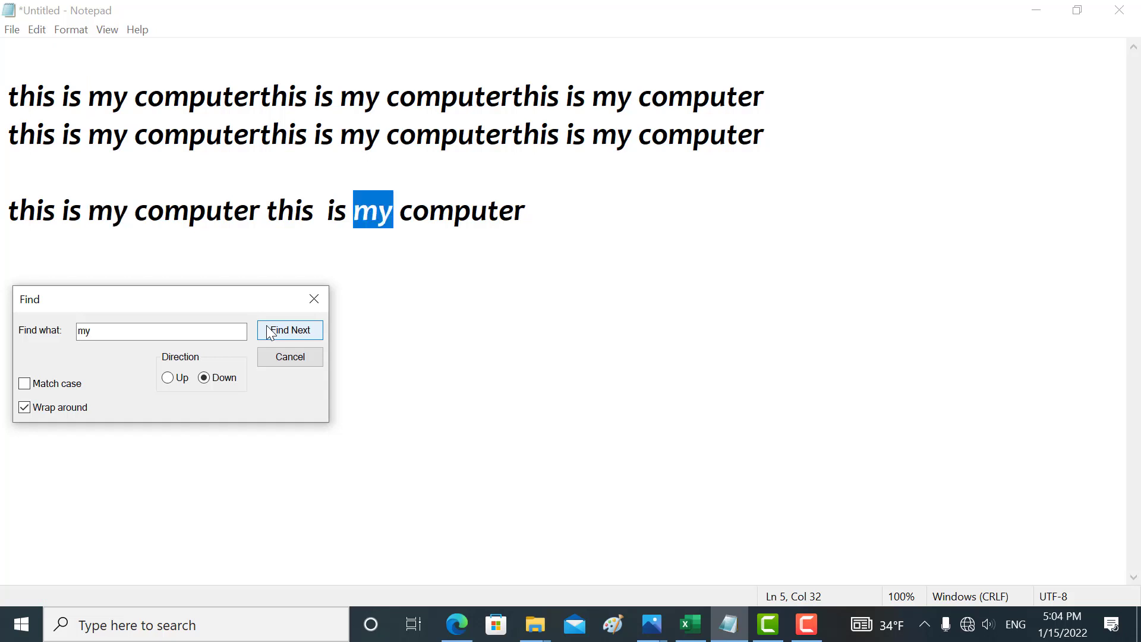
left_click(267, 328)
left_click(267, 328)
left_click(267, 328)
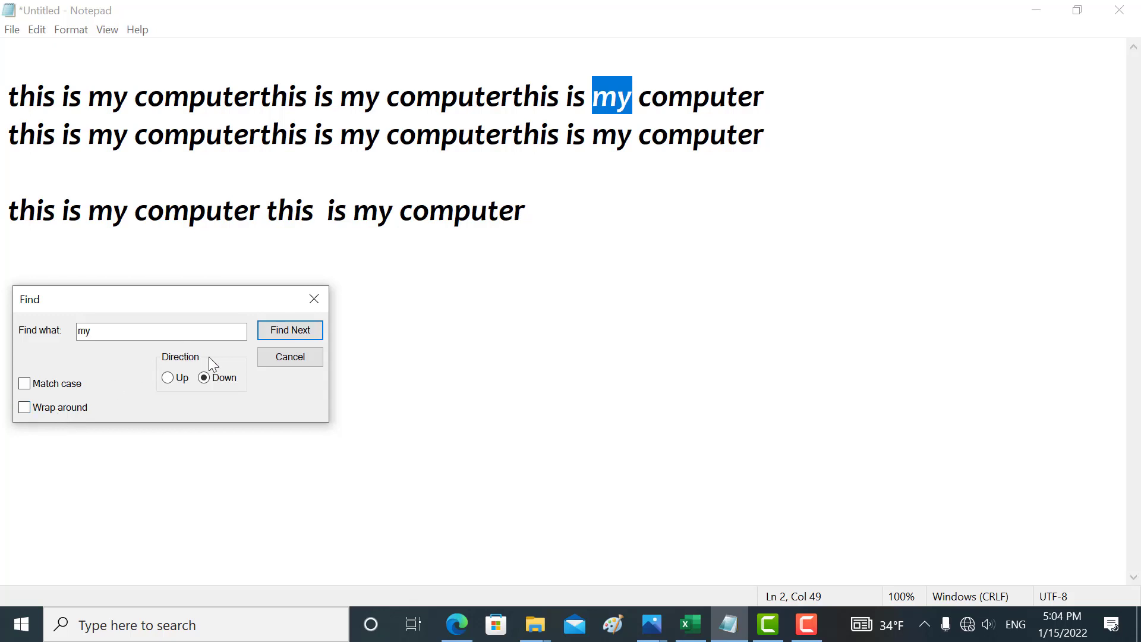
Search downward for "my" with wrap around disabled until past the last occurrence, and dismiss the message.
left_click(275, 332)
left_click(274, 333)
left_click(274, 333)
left_click(274, 332)
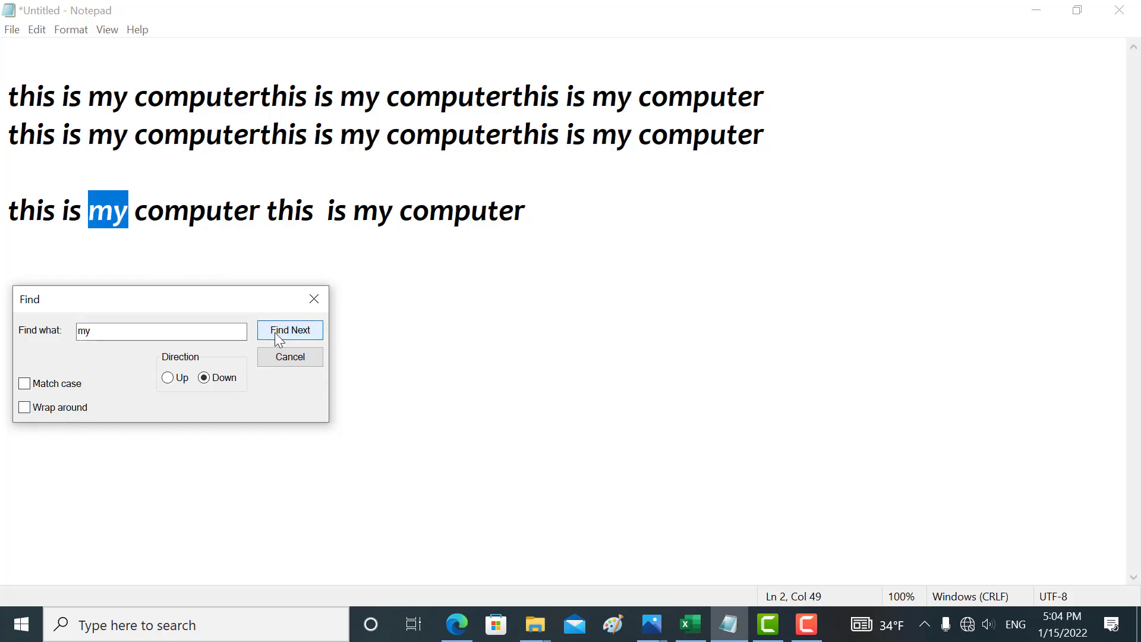
left_click(274, 333)
left_click(274, 333)
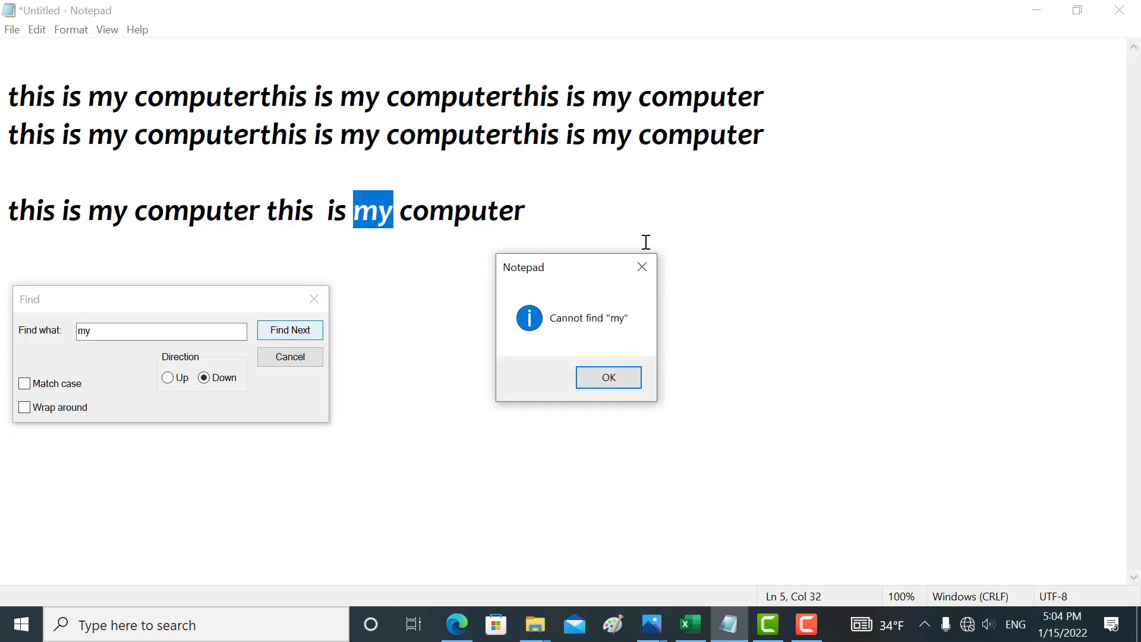
left_click(642, 268)
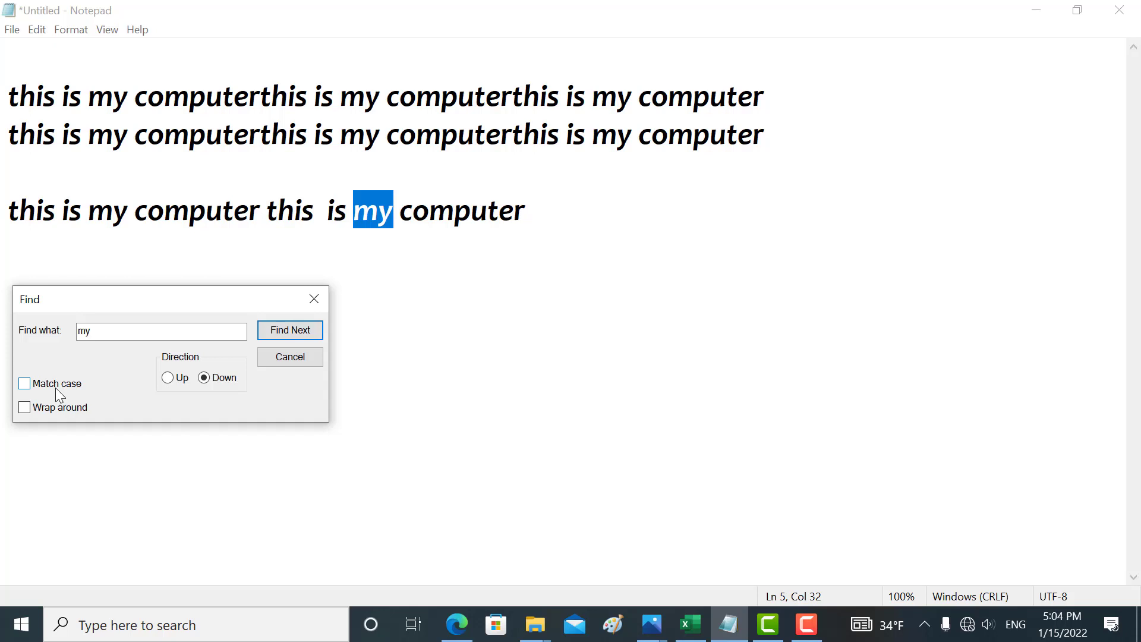
Search downward for "MY" without case matching, once with wrap around disabled and again with it enabled.
double_click(102, 336)
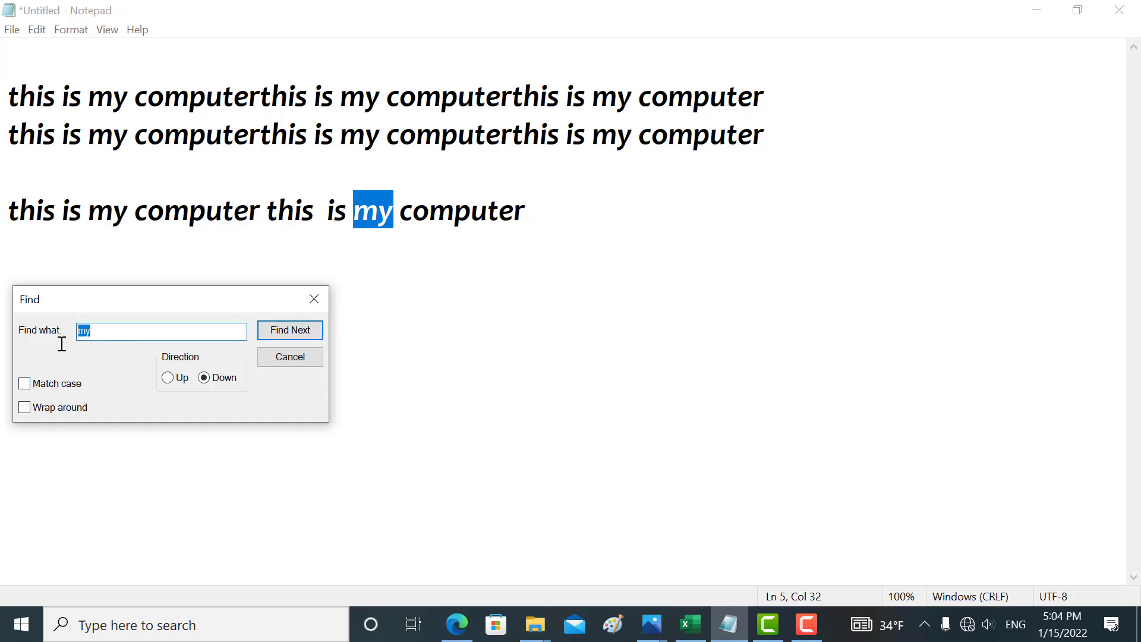
type("MY")
left_click(269, 334)
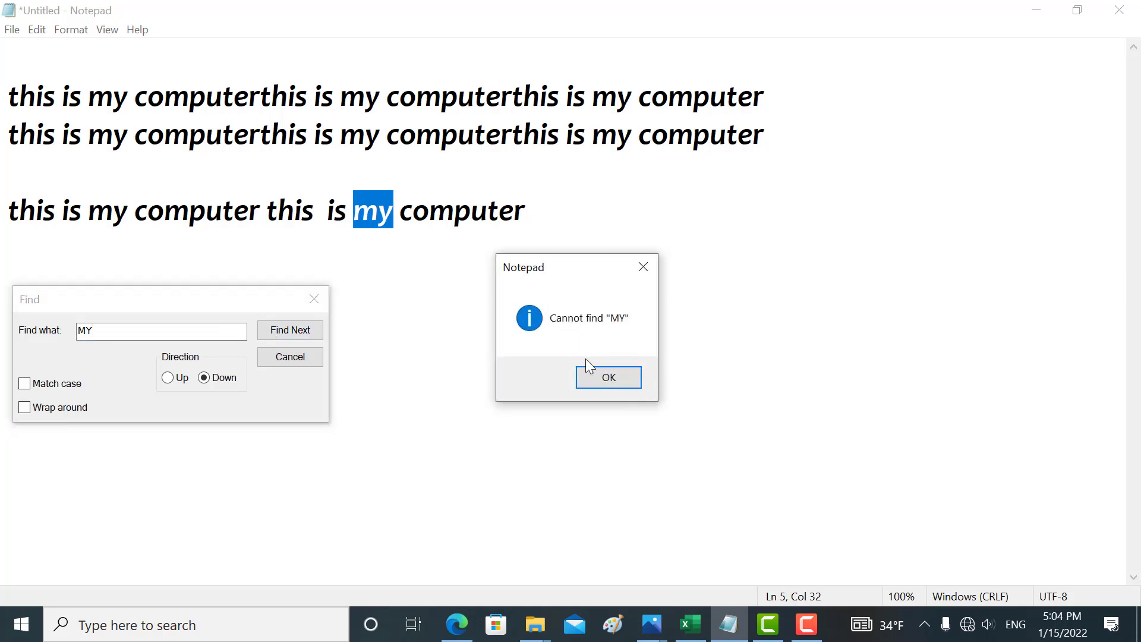
left_click(593, 377)
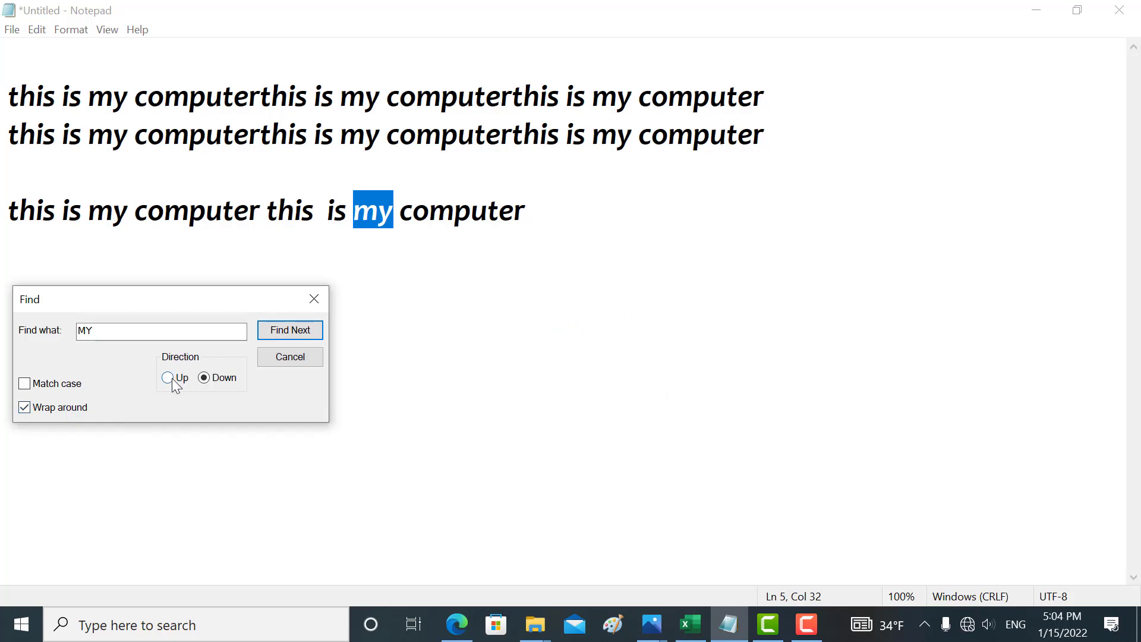
left_click(280, 332)
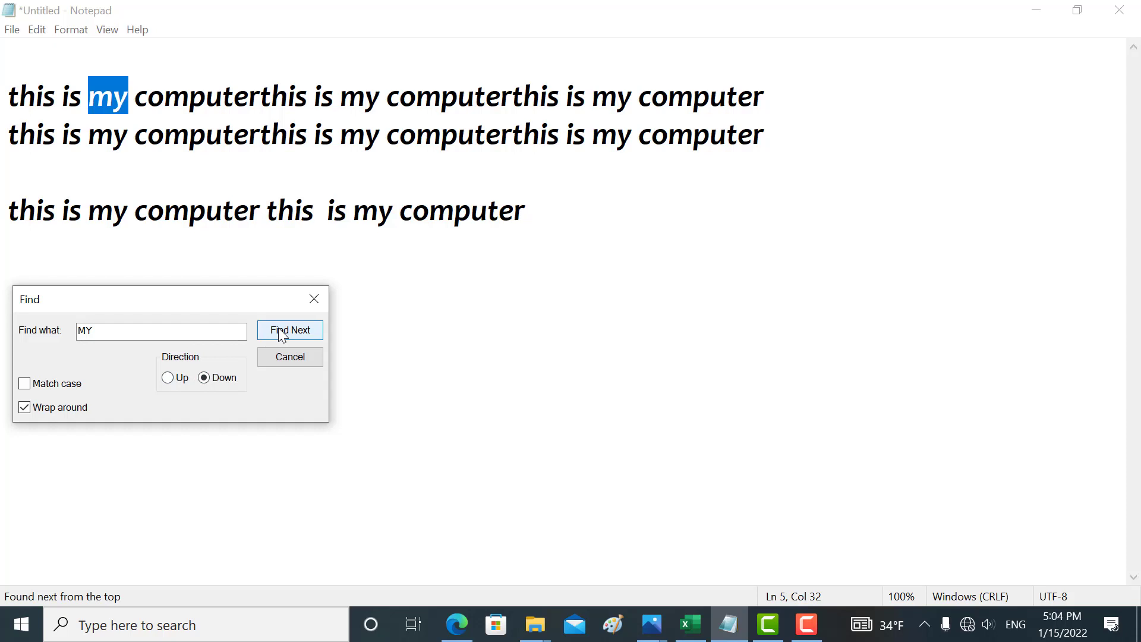
left_click(280, 332)
left_click(280, 331)
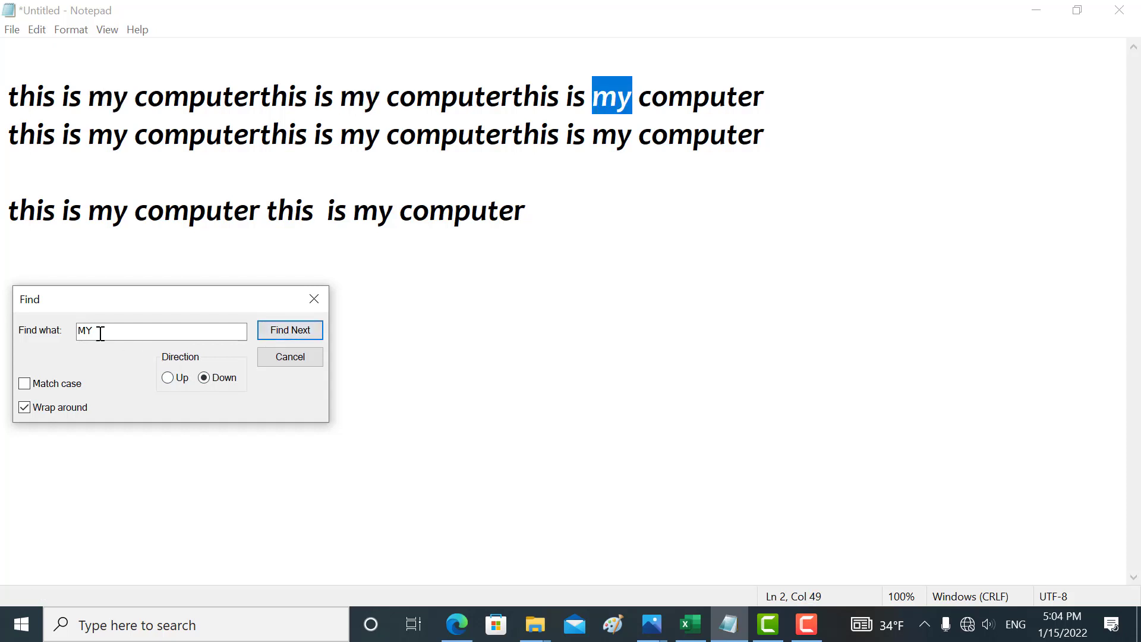
Search for "MY" with case matching enabled and again with case matching disabled.
left_click(63, 387)
left_click(281, 334)
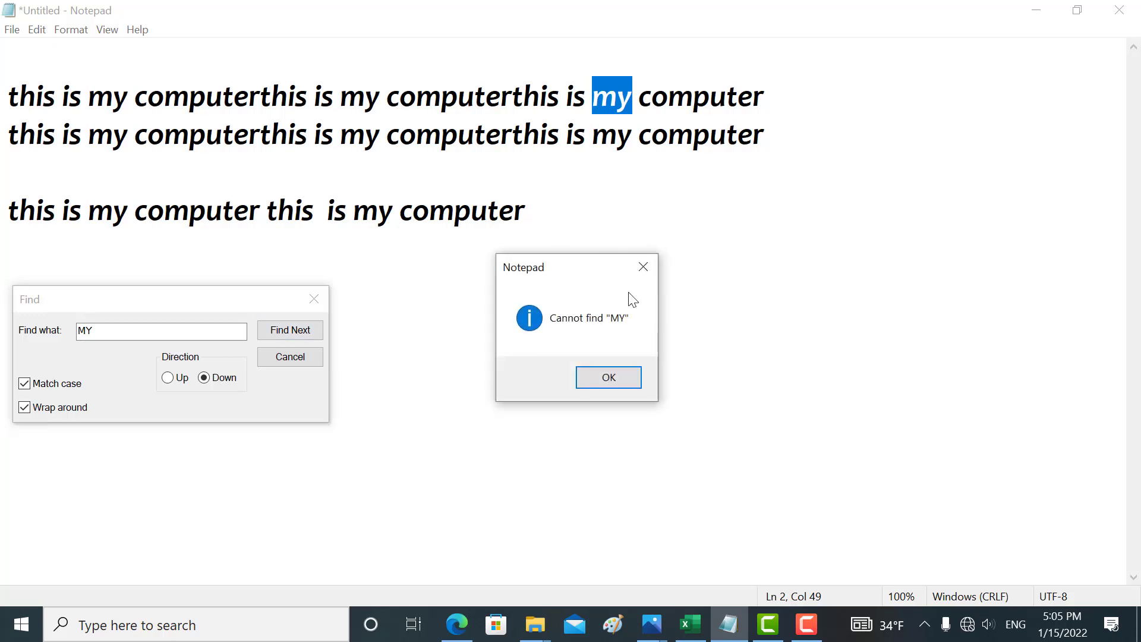
left_click(650, 273)
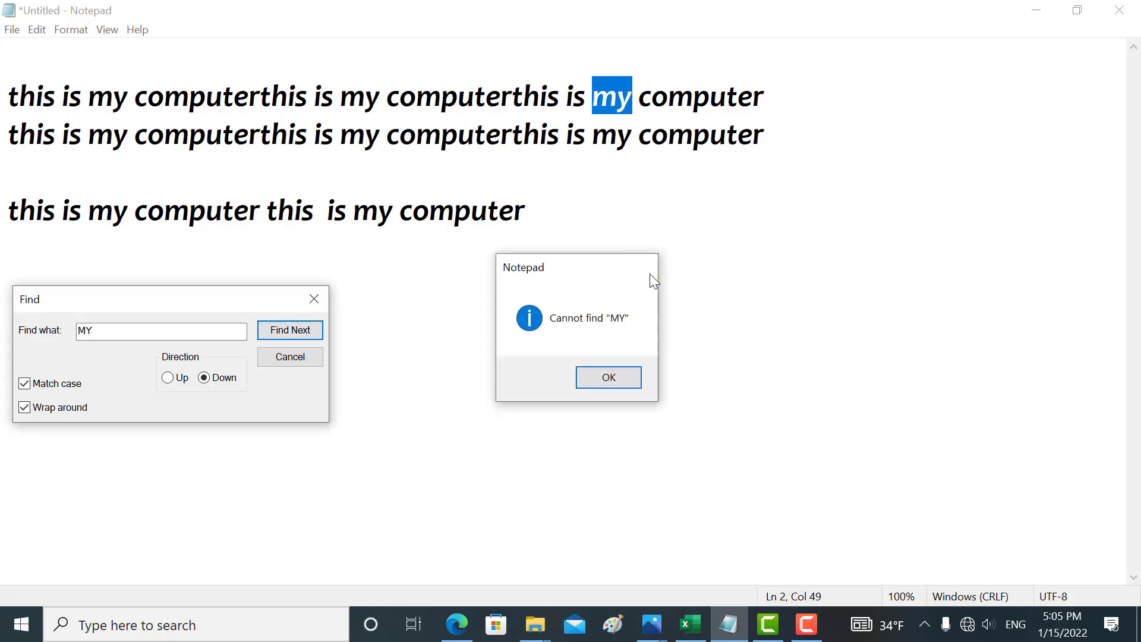
left_click(53, 389)
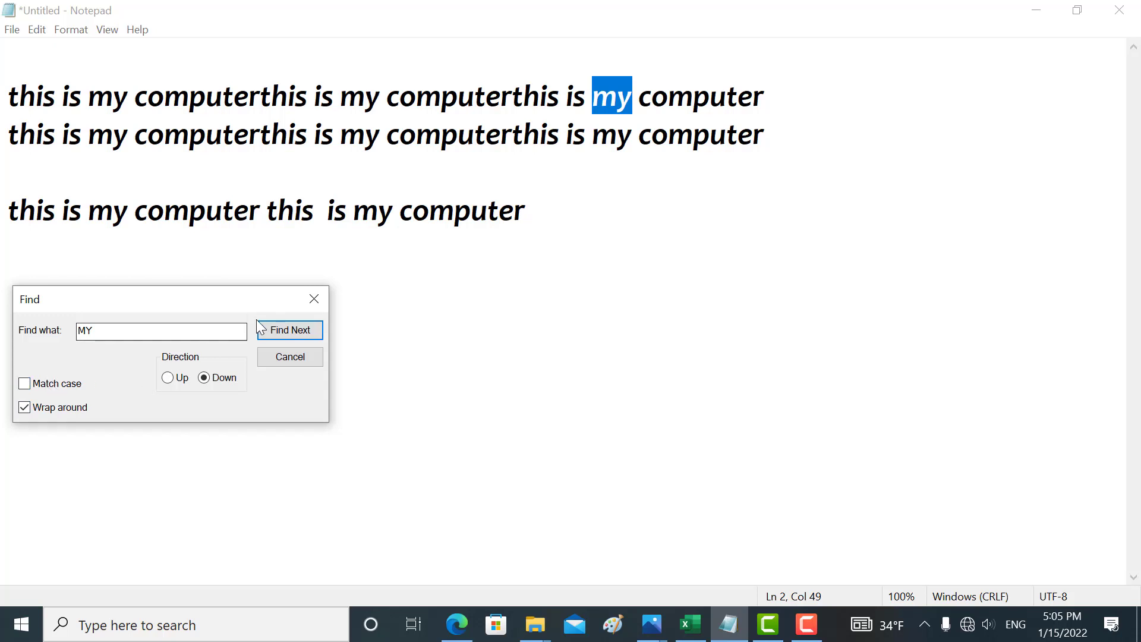
left_click(272, 331)
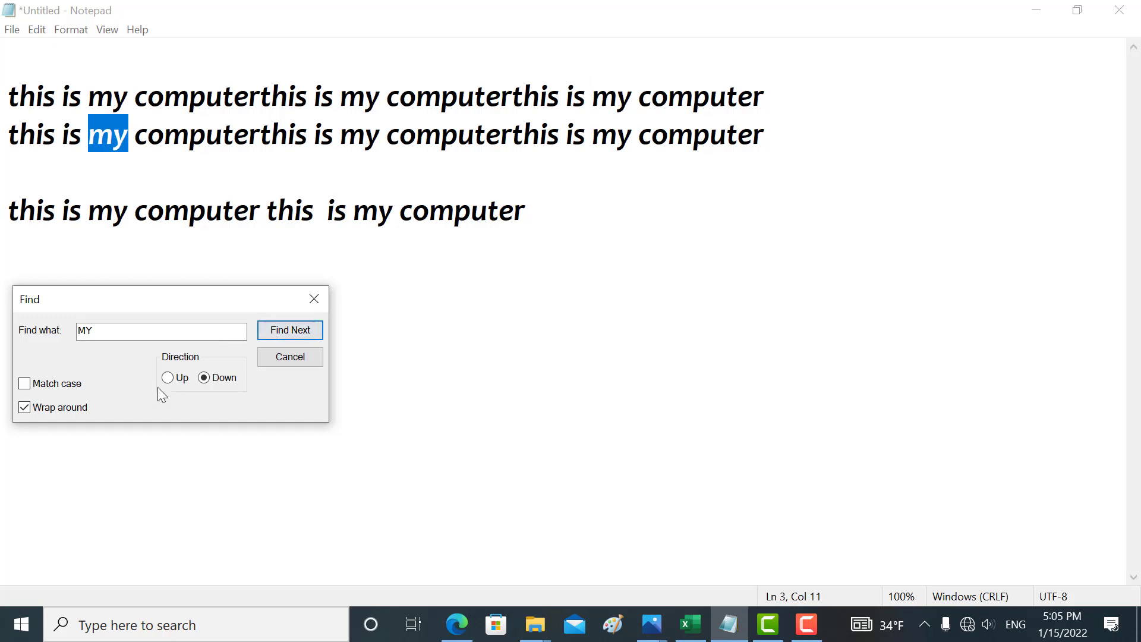
Re-enable case matching, search for "MY" once more, and close the Find dialog.
left_click(76, 383)
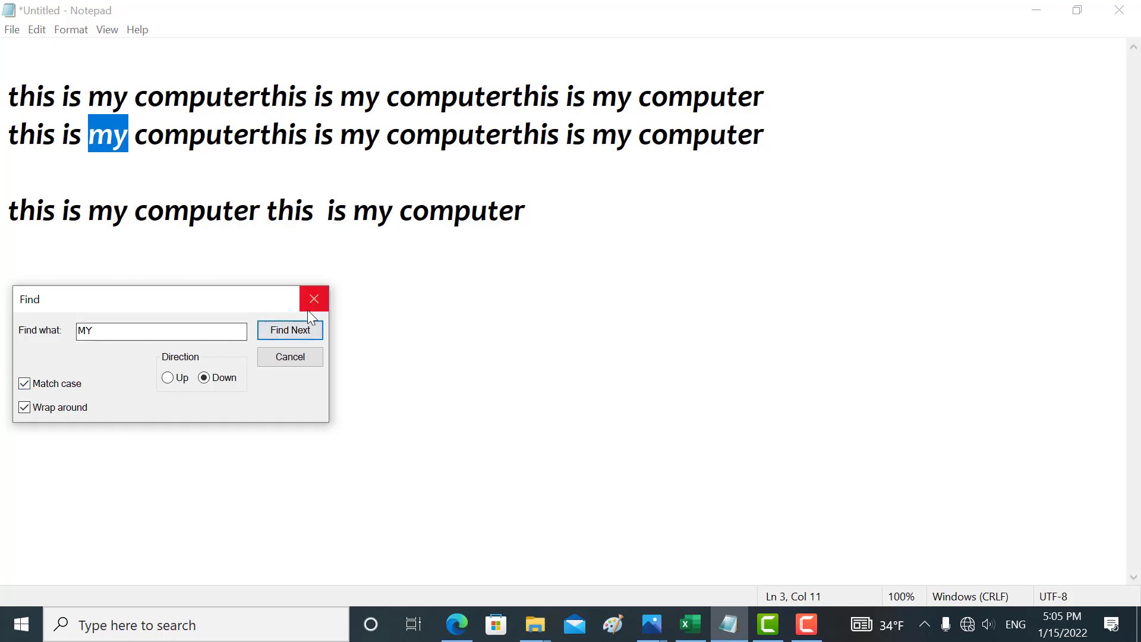
left_click(303, 335)
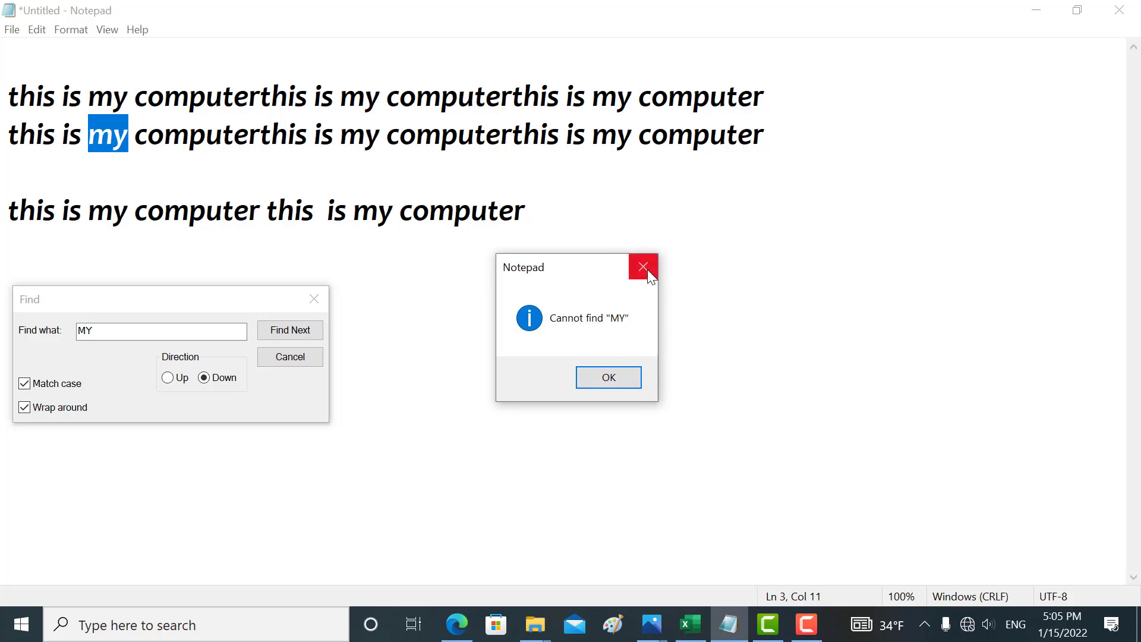
left_click(647, 269)
left_click(316, 308)
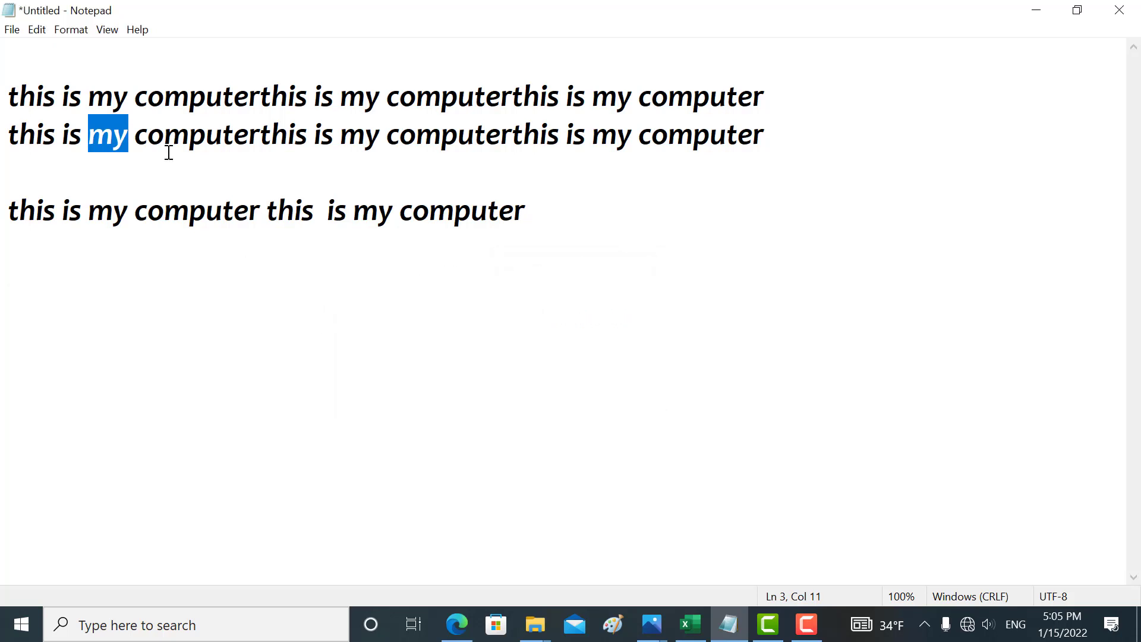
Open the Replace dialog and clear its existing replacement text.
left_click(36, 32)
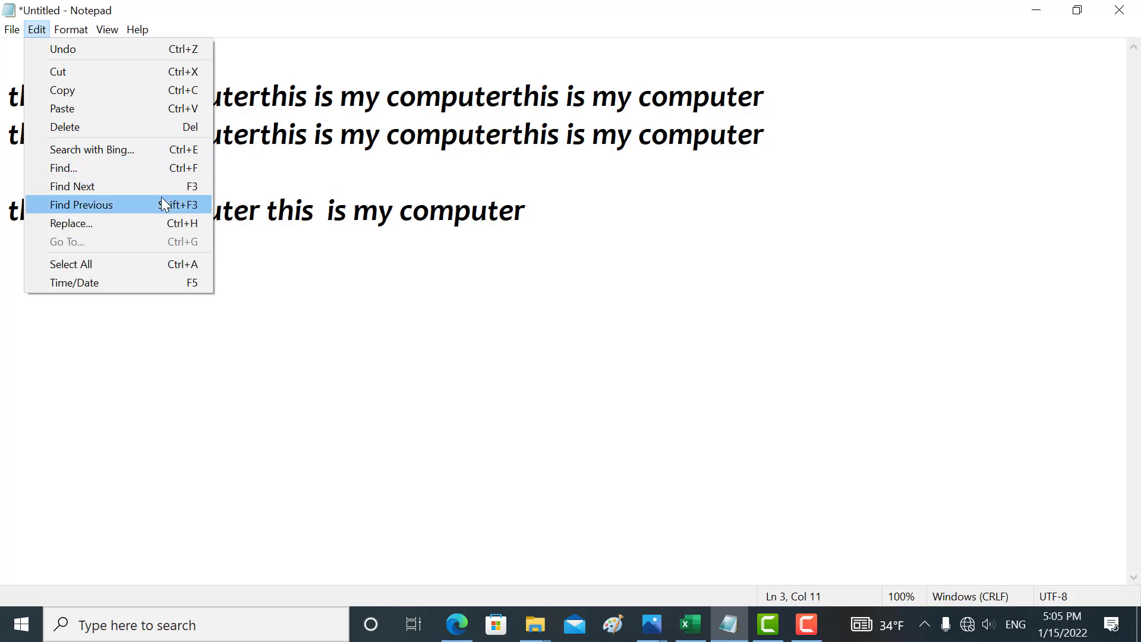
left_click(100, 217)
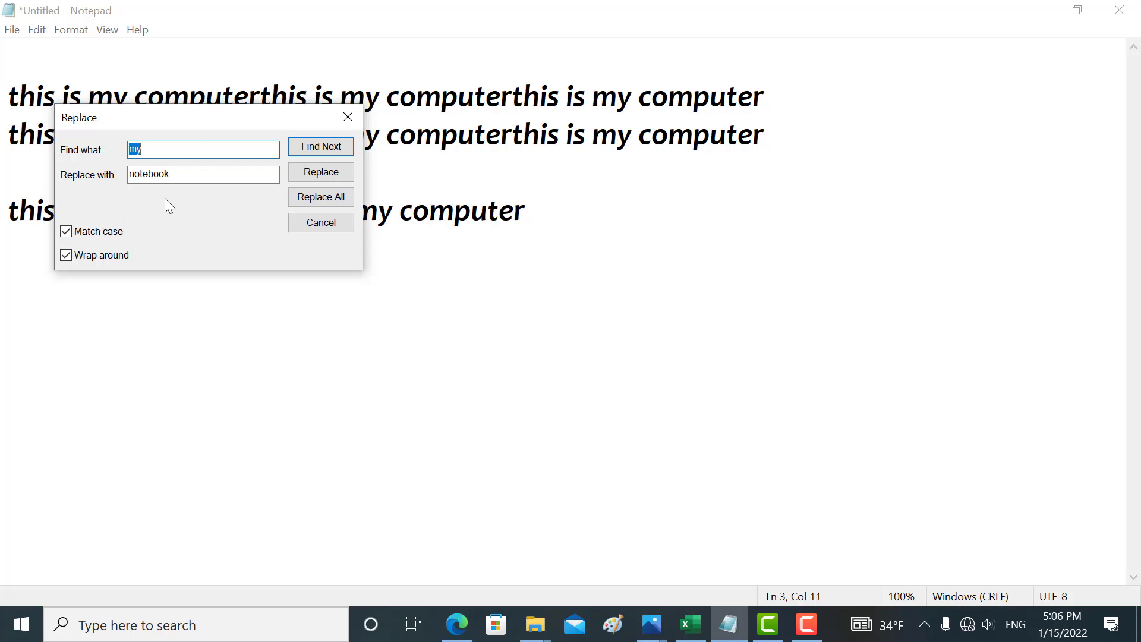
left_click_drag(173, 182, 73, 168)
key("BackSpace")
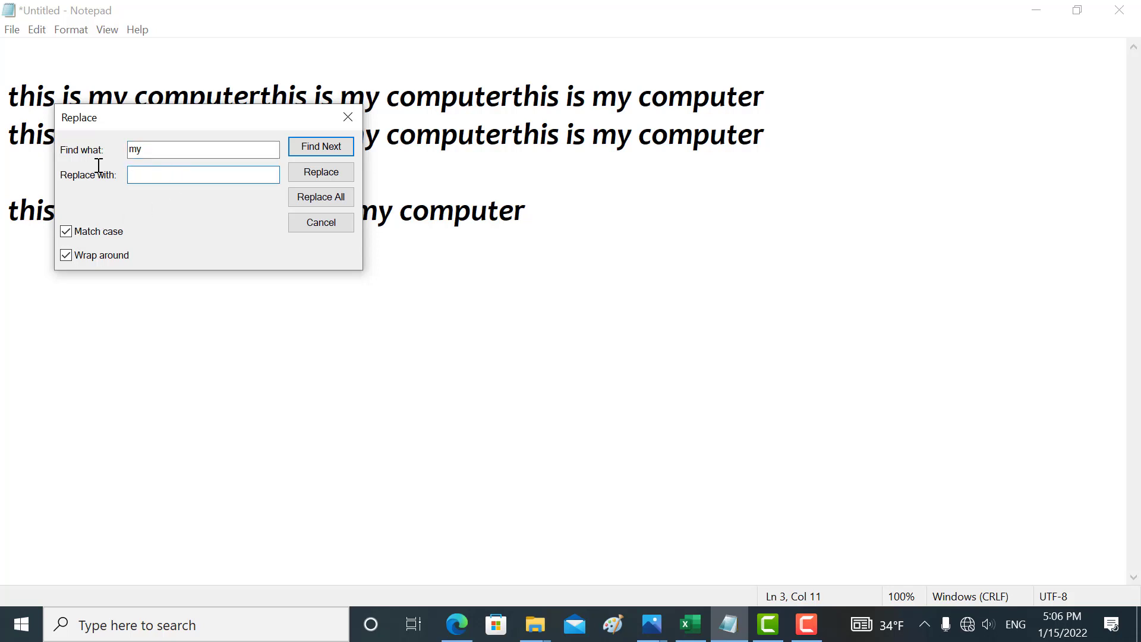
Move the Replace dialog below the text and step through the occurrences of "my" from it.
left_click(159, 151)
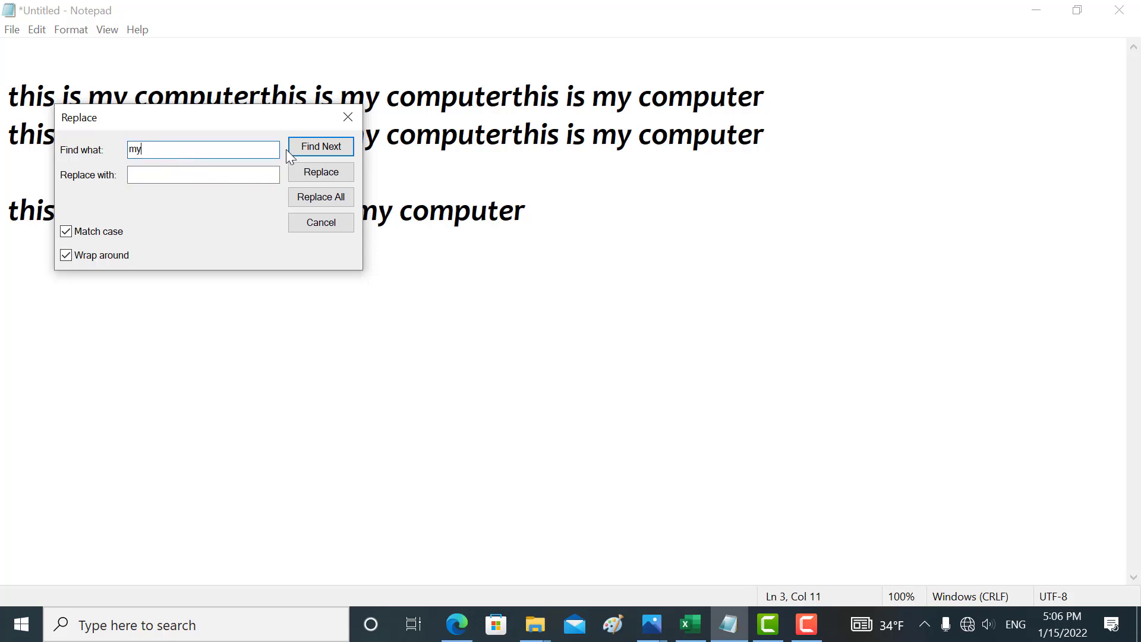
left_click(310, 152)
left_click_drag(273, 119, 264, 244)
left_click(307, 276)
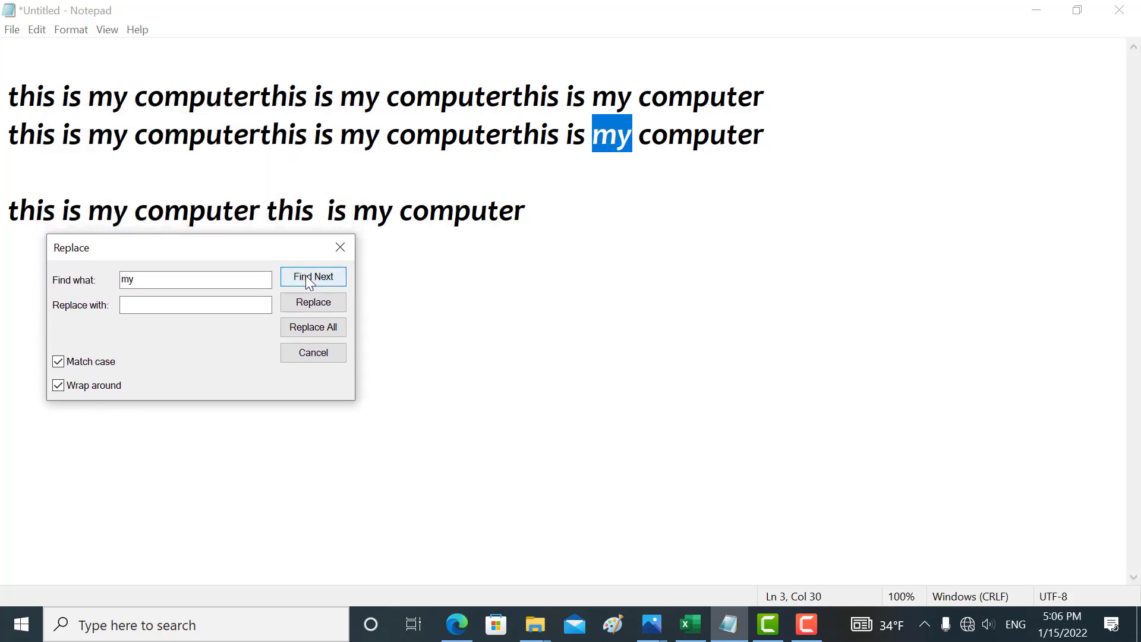
left_click(307, 277)
left_click(306, 276)
left_click(306, 276)
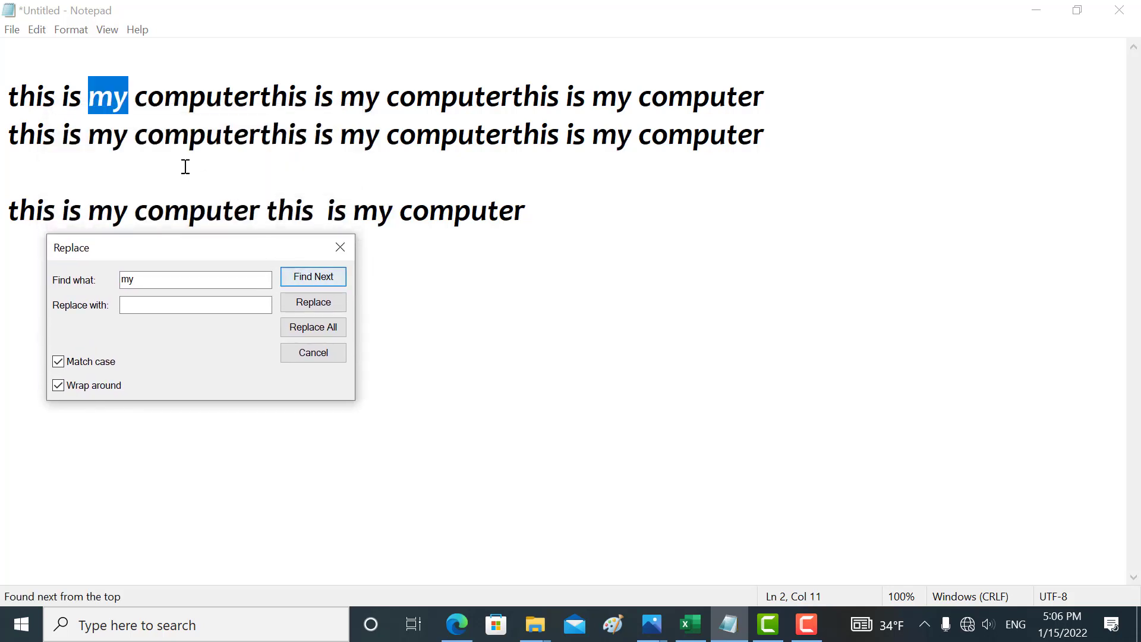
Replace the first two occurrences of "my" with "your" individually and all remaining ones at once, and close the dialog.
left_click(148, 301)
type("y")
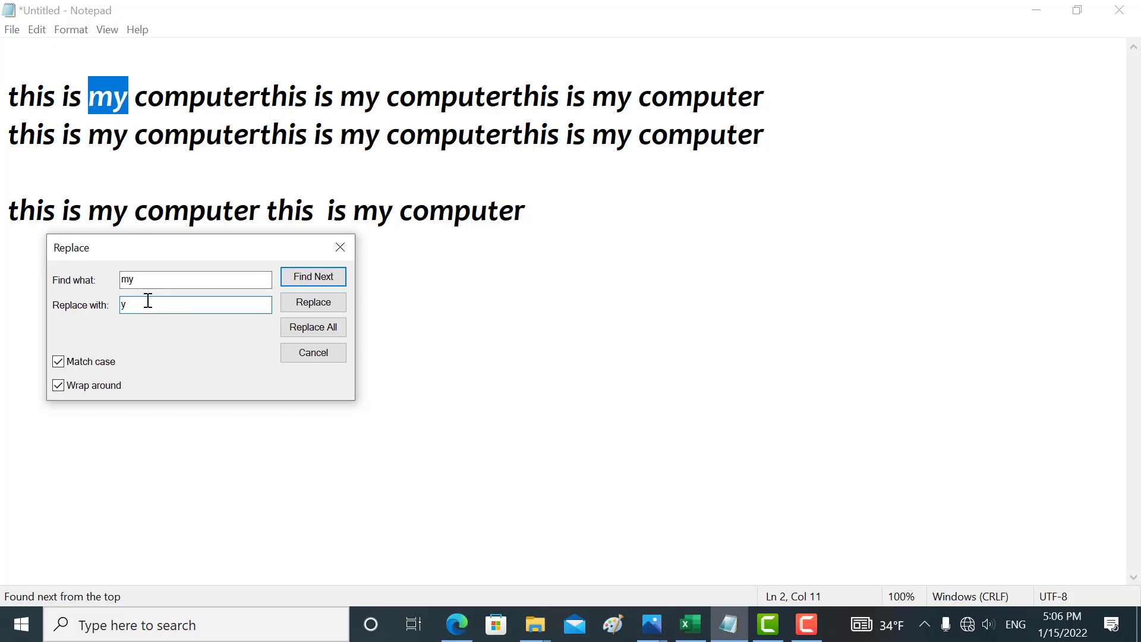
type("our")
left_click_drag(148, 306, 92, 300)
left_click(306, 305)
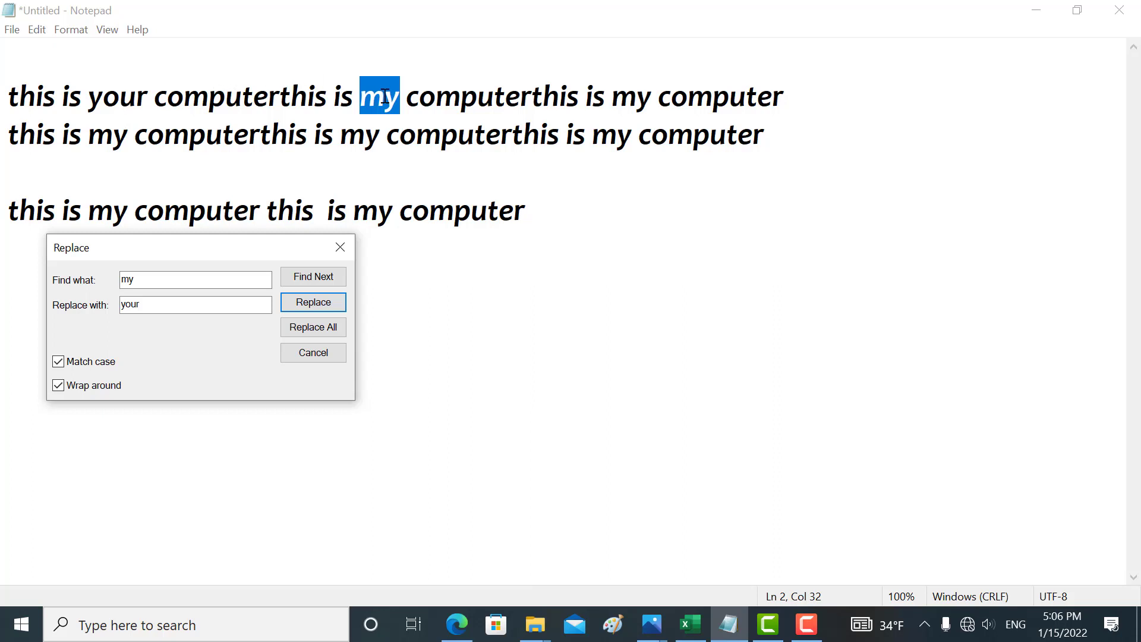
left_click(326, 308)
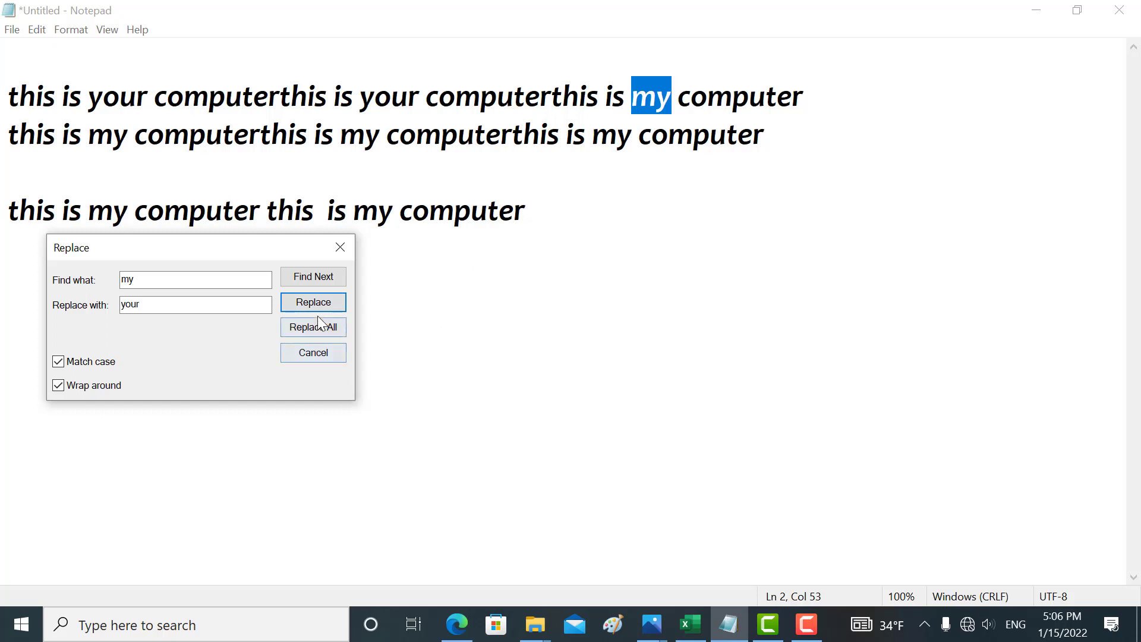
left_click(315, 333)
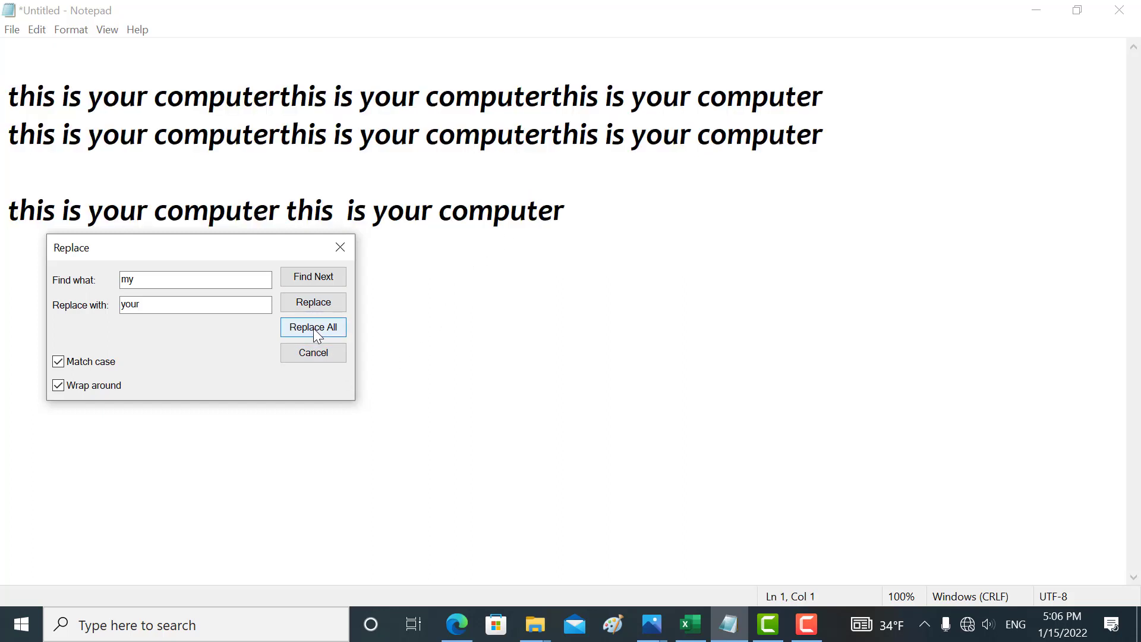
left_click(340, 248)
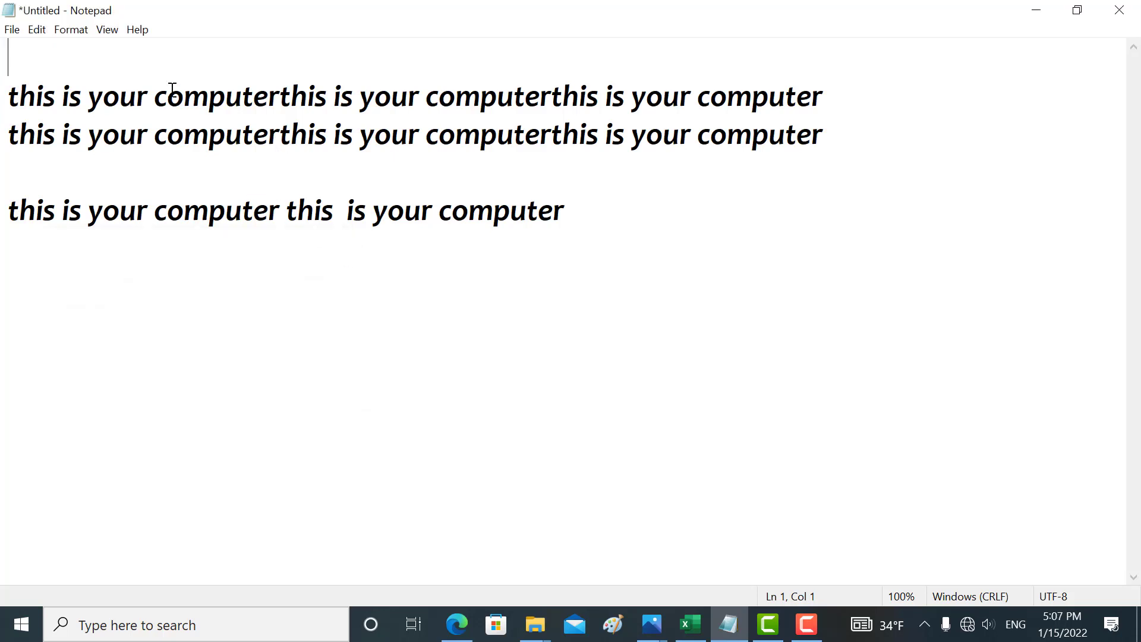
Turn off word wrap for the document so that the Go To command can be used.
left_click(37, 31)
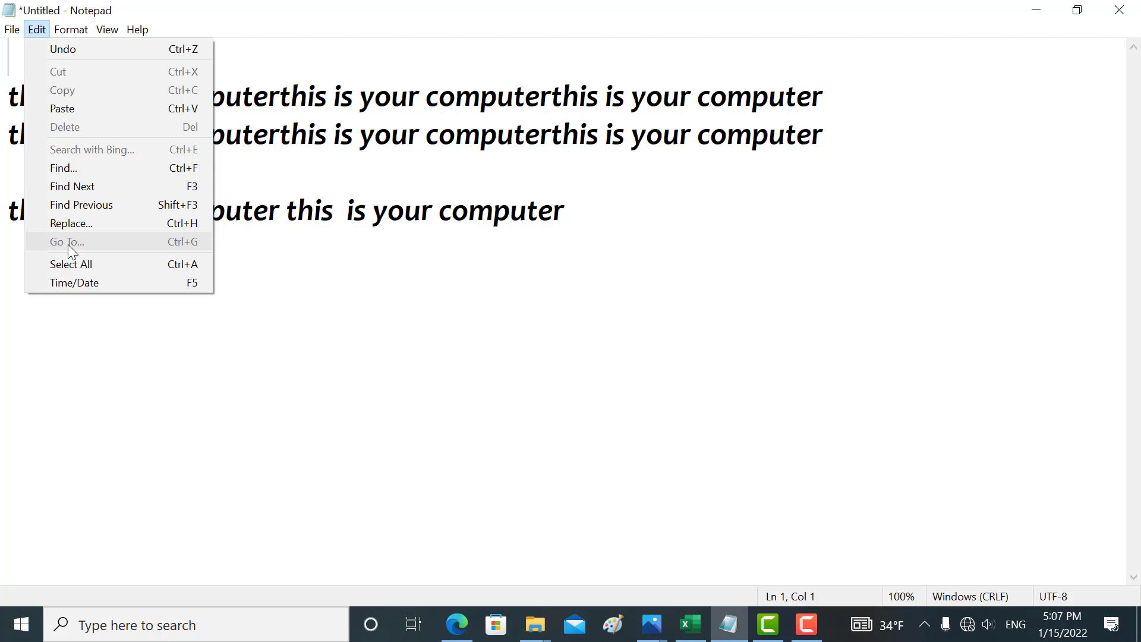
left_click(306, 104)
left_click(83, 29)
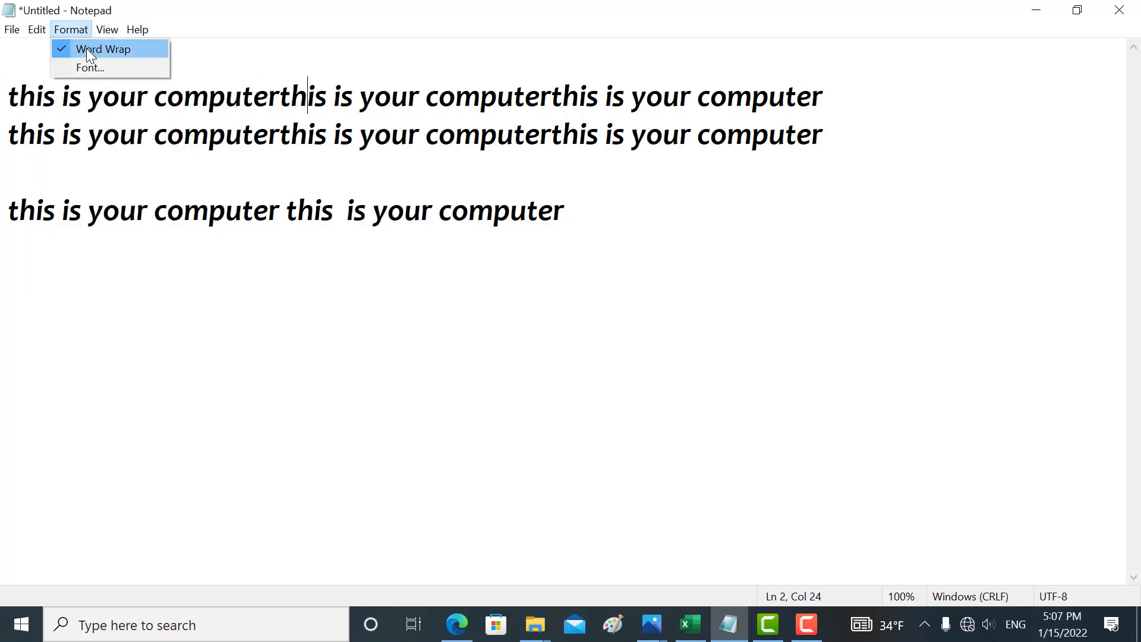
left_click(87, 48)
Use Go To to jump to line 4 of the text.
left_click(43, 30)
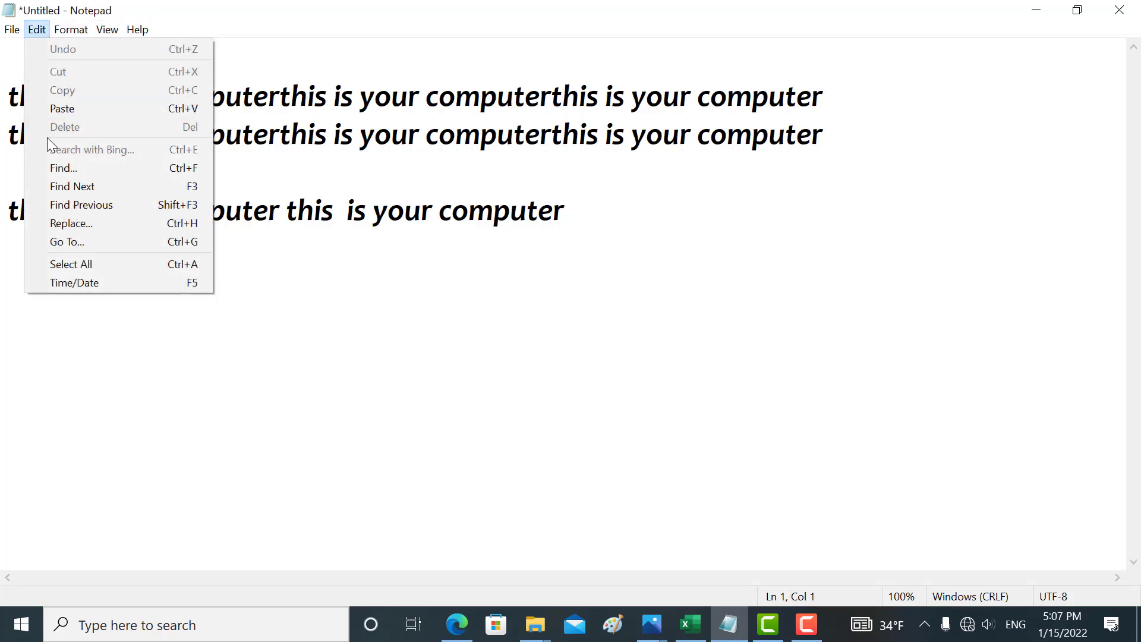
left_click(64, 236)
left_click(50, 100)
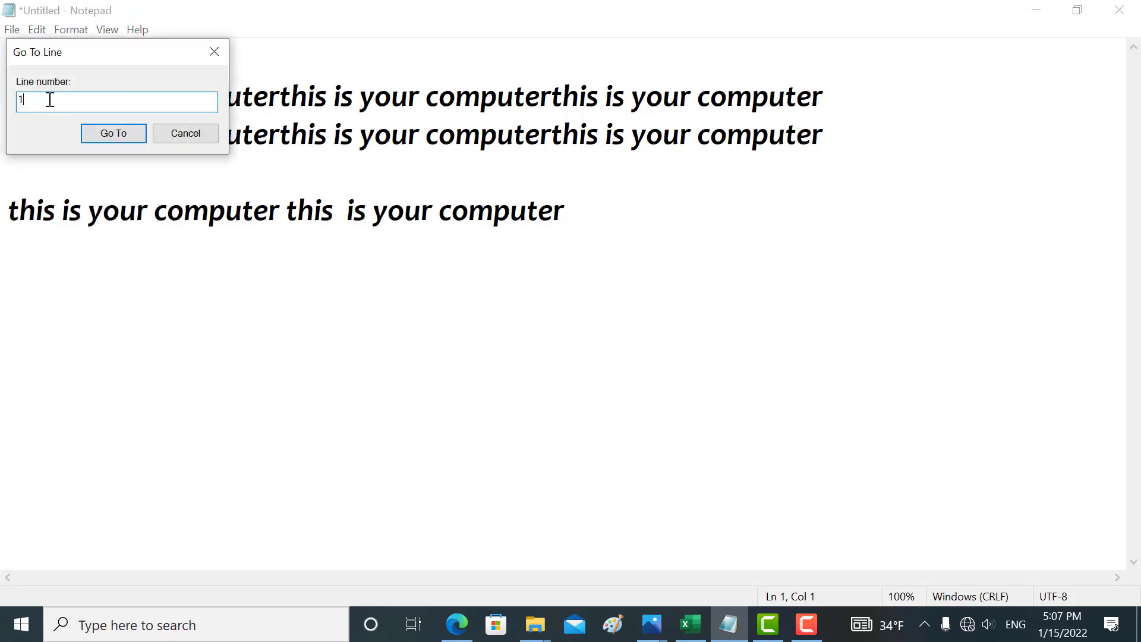
key("BackSpace")
type("4")
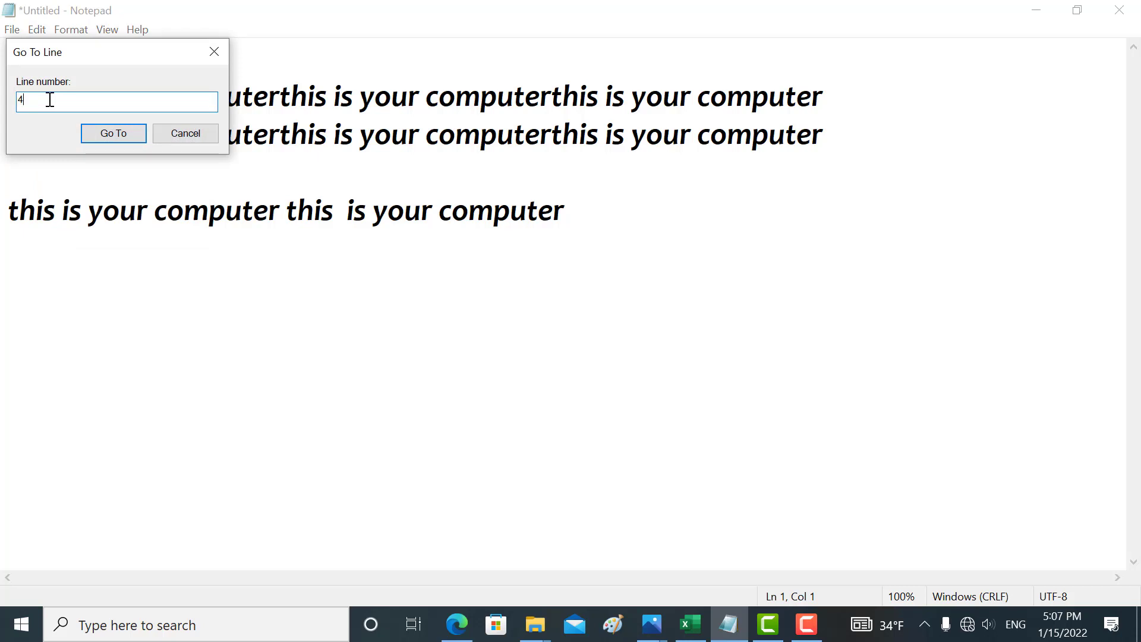
left_click(97, 140)
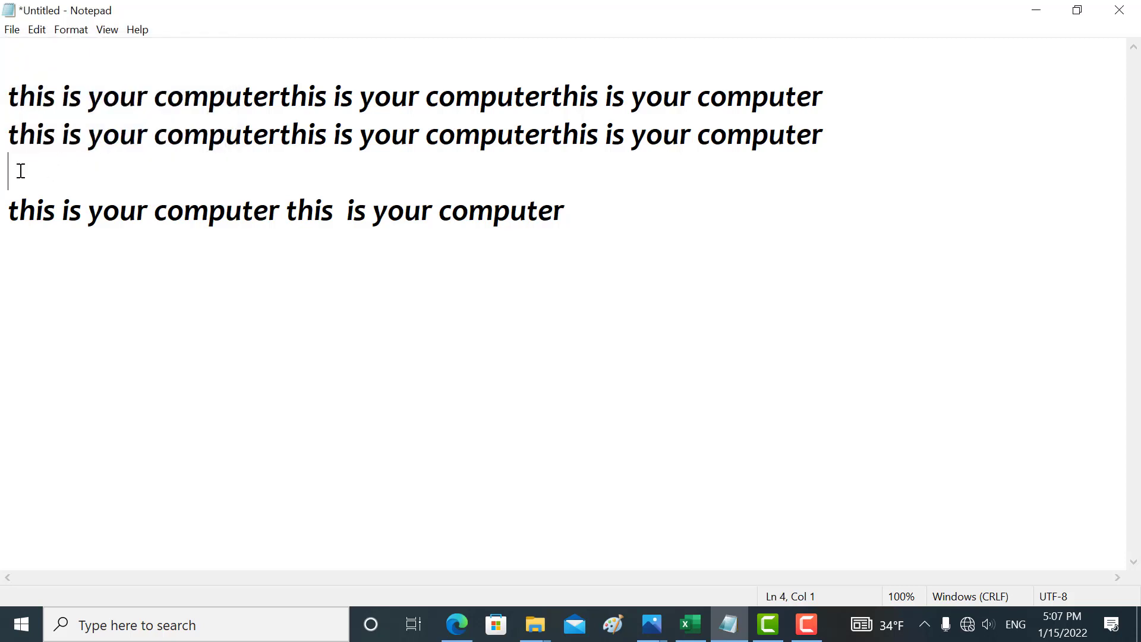
Use Go To again to return to line 1.
left_click(37, 31)
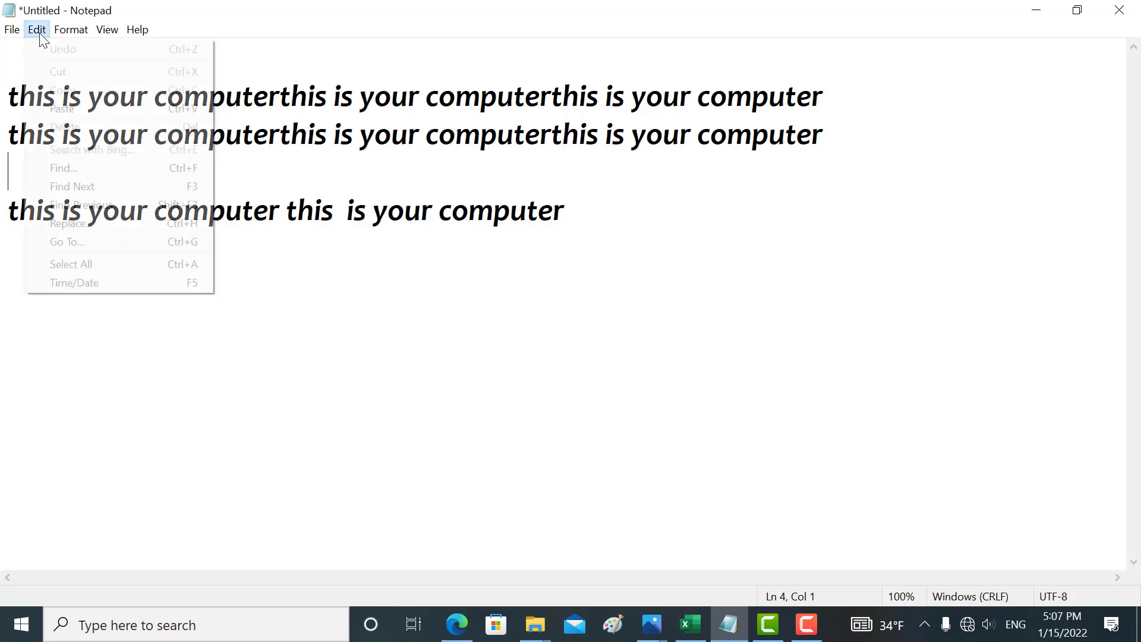
left_click(73, 235)
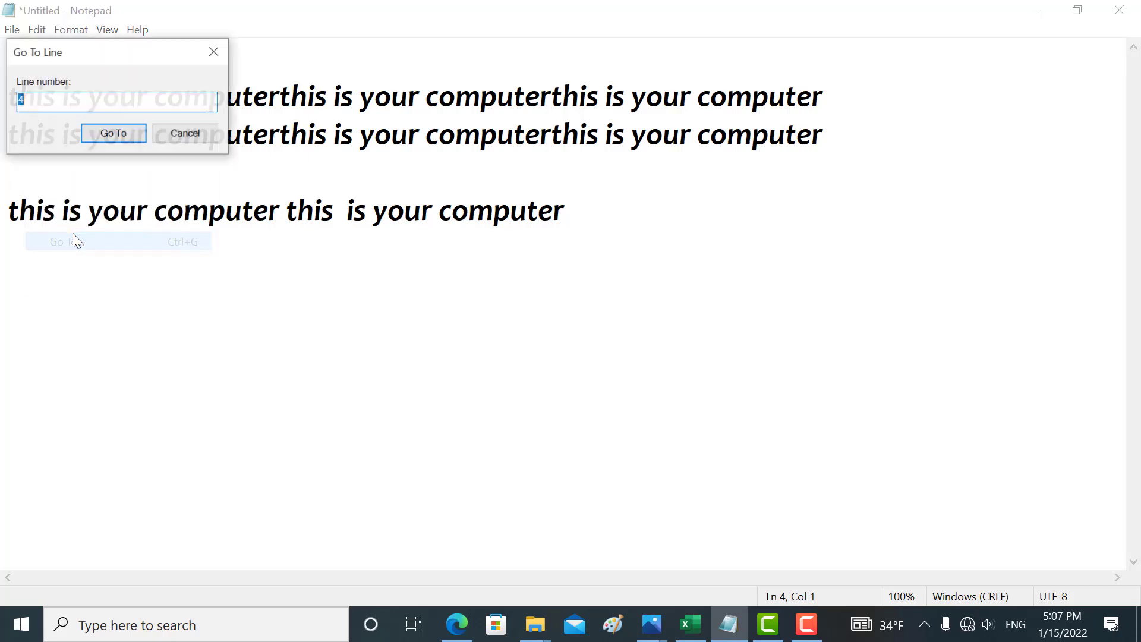
type("1")
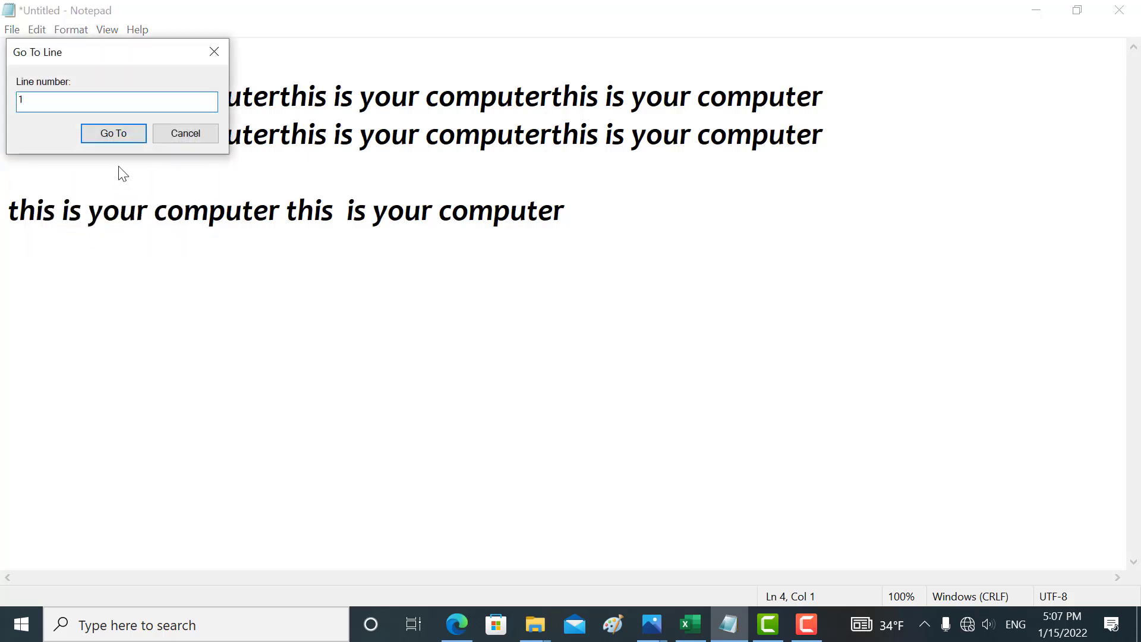
left_click(118, 140)
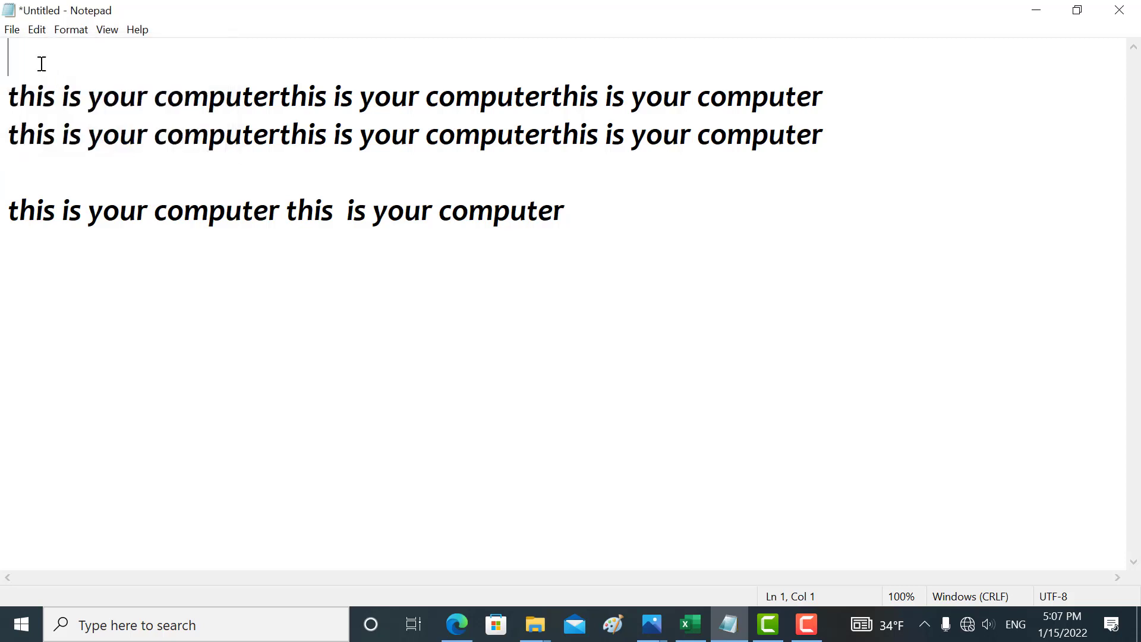
Turn word wrap on and back off, and place the cursor in the last line of text.
left_click(66, 34)
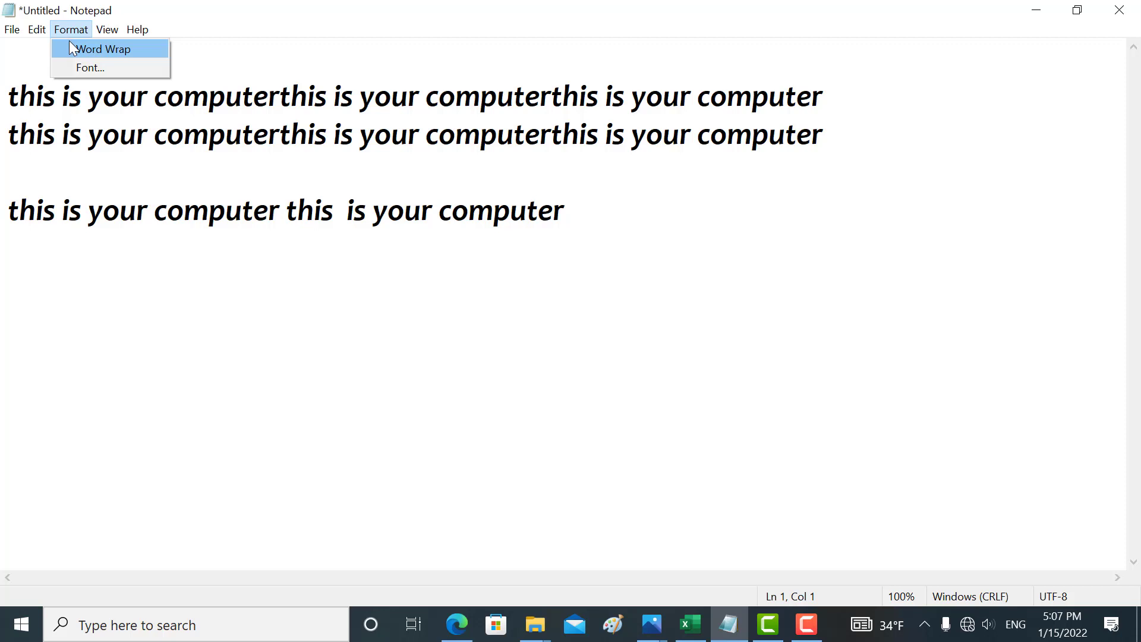
left_click(73, 43)
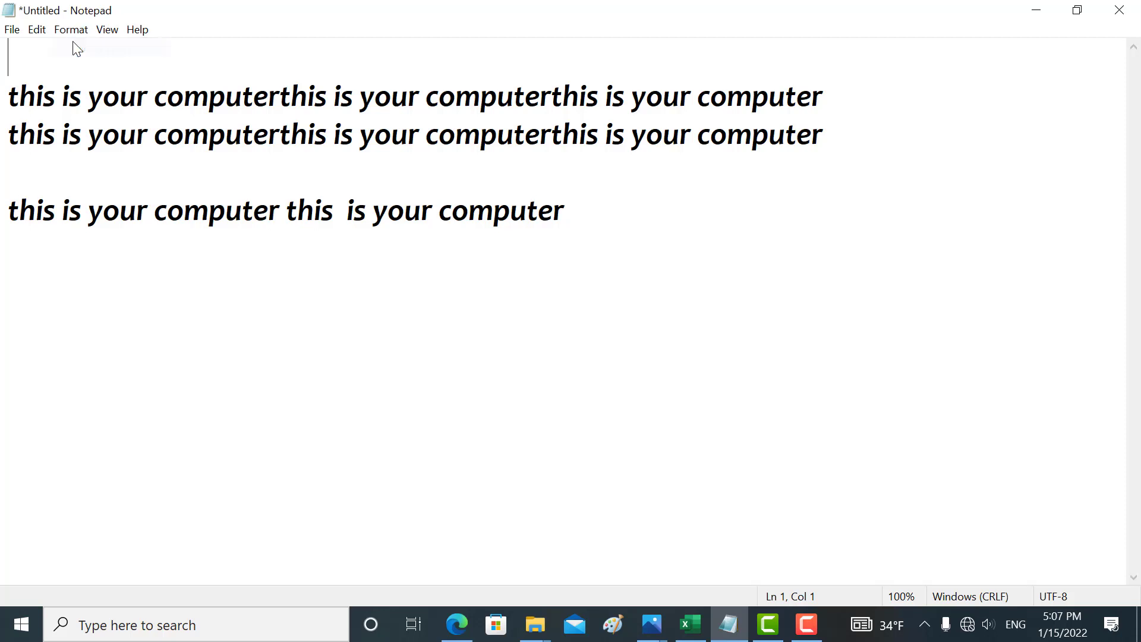
left_click(71, 31)
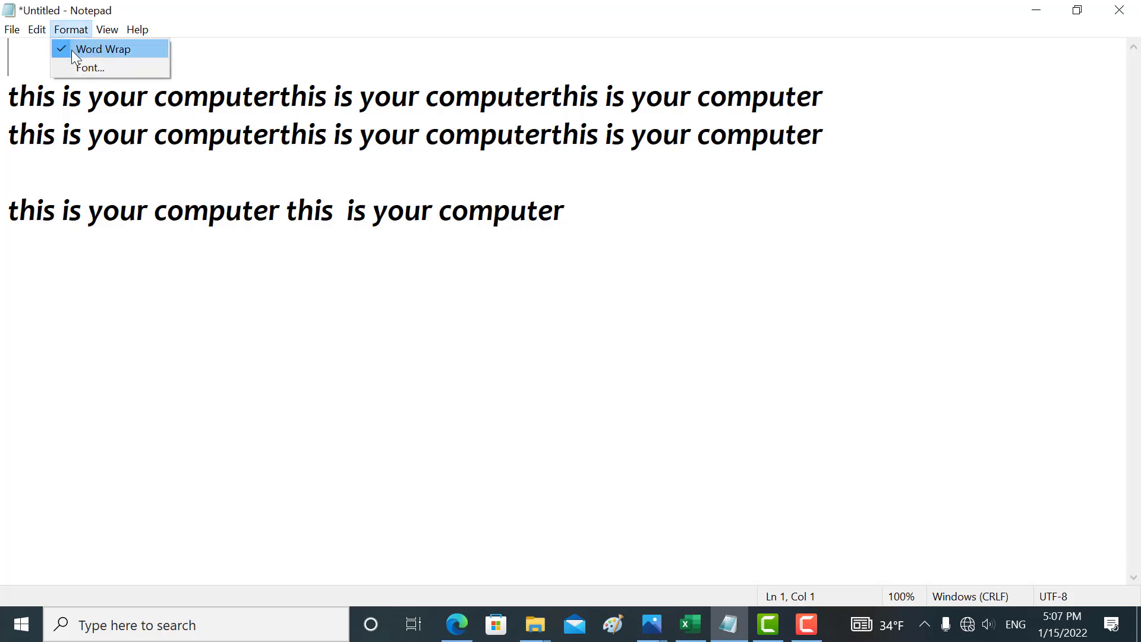
left_click(72, 47)
left_click(37, 31)
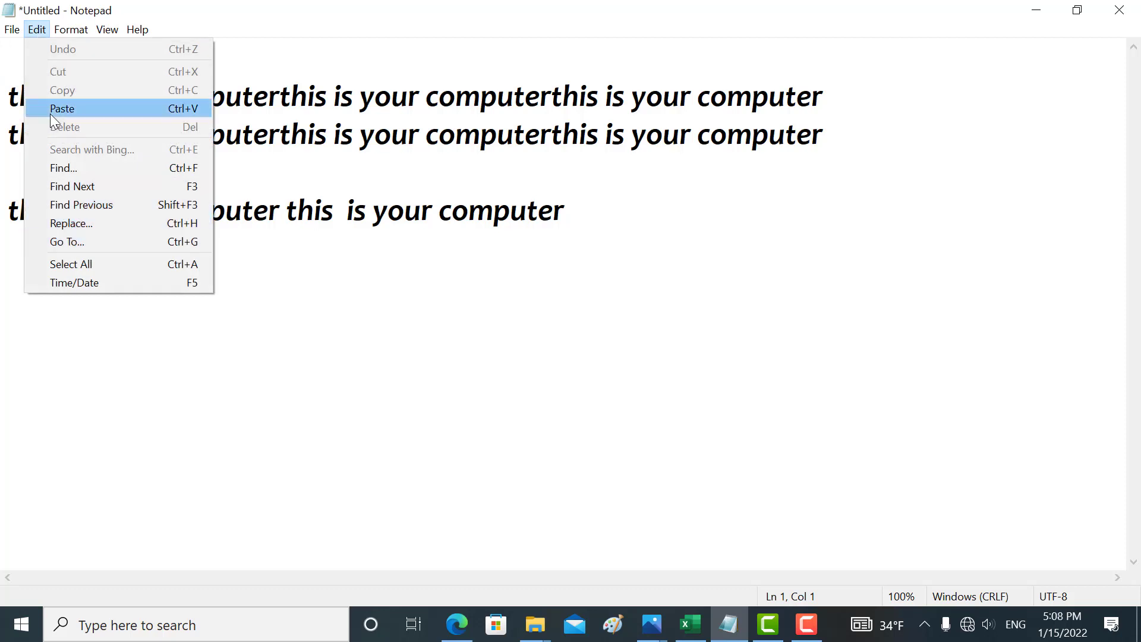
mouse_move(69, 33)
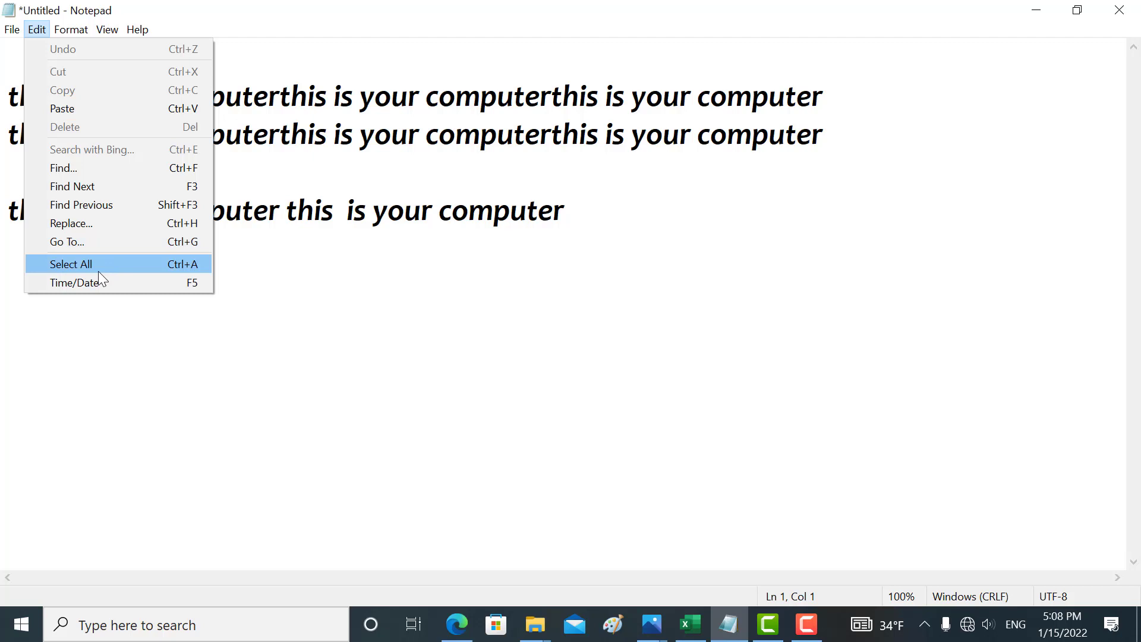
left_click(404, 211)
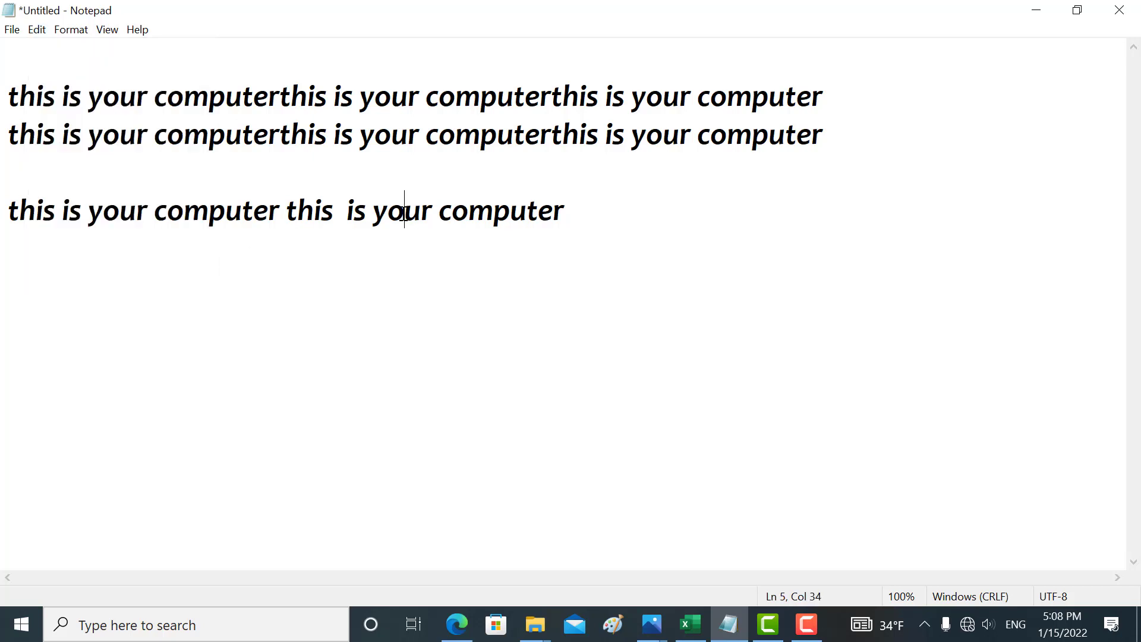
Select the text manually from the end of the last line up to the start of line 2, and clear the selection.
left_click(574, 233)
left_click_drag(574, 233, 186, 140)
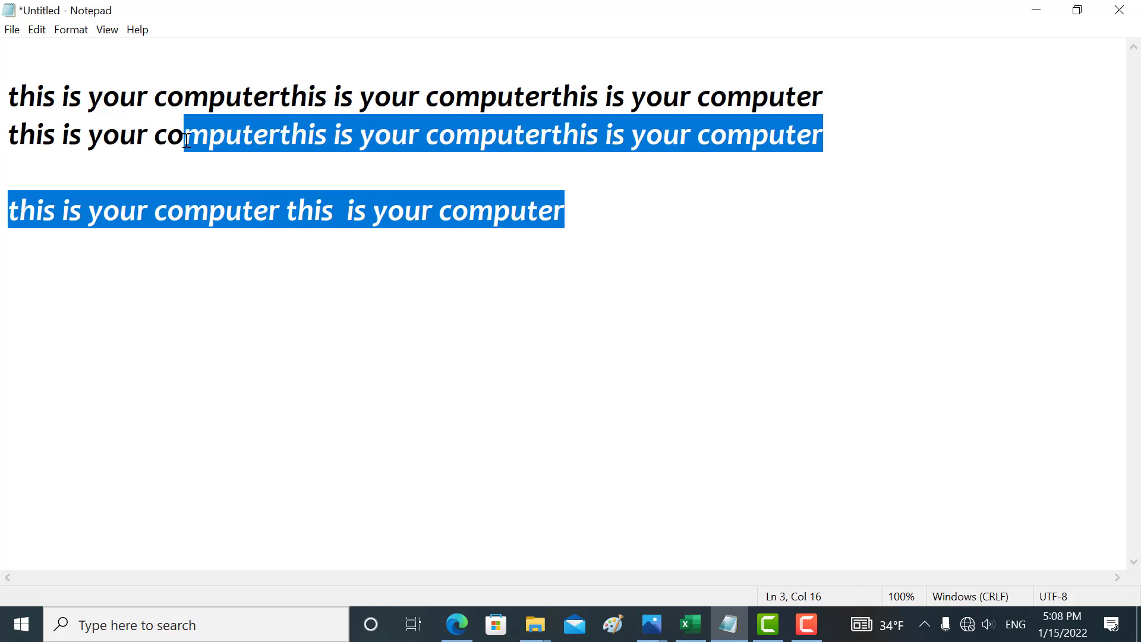
left_click_drag(565, 211, 2, 79)
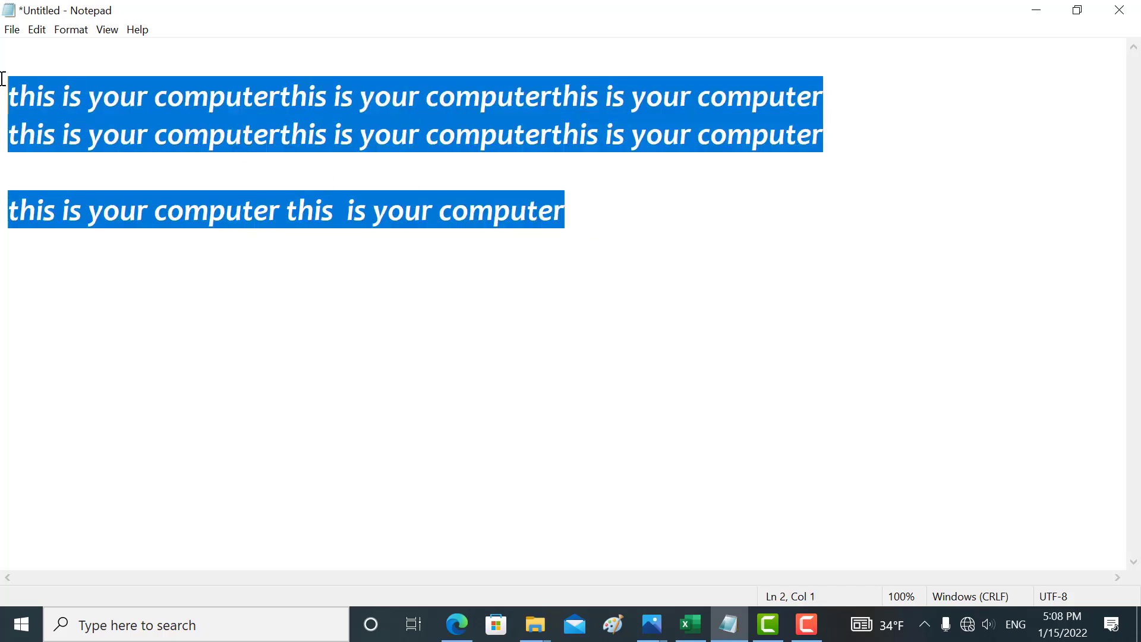
left_click(112, 303)
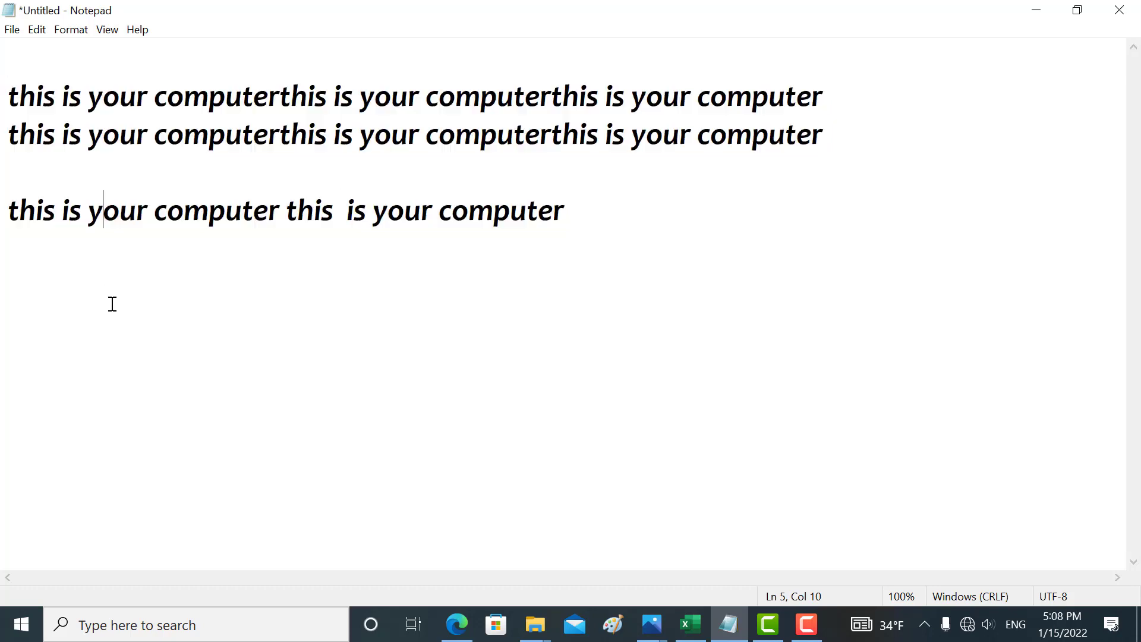
Delete the entire text using Select All and Delete, and undo the deletion.
left_click(39, 30)
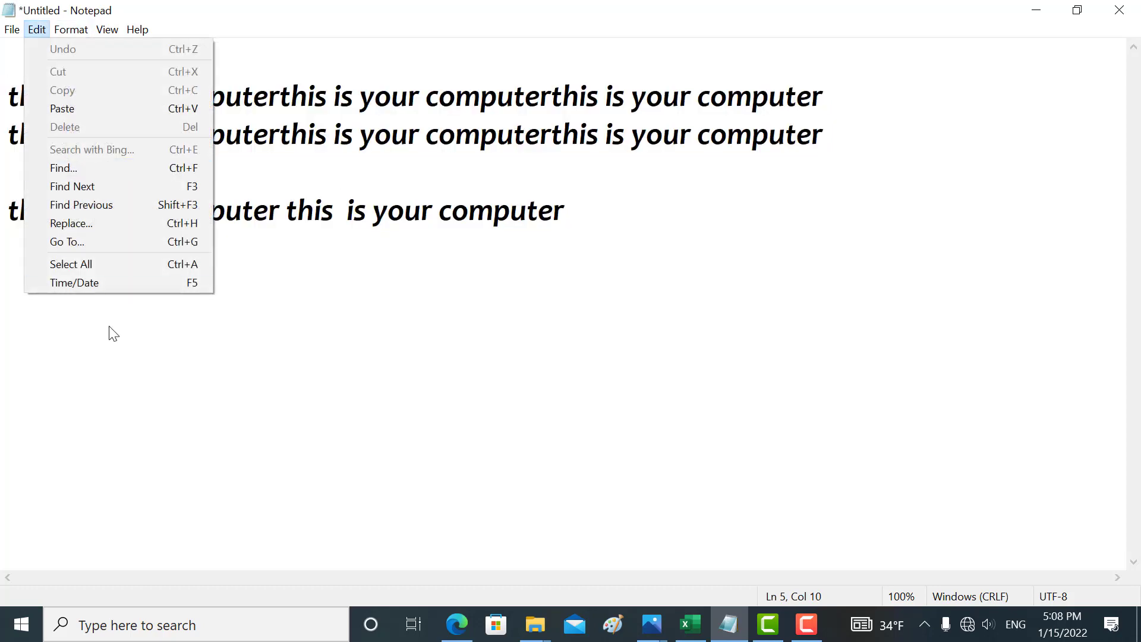
left_click(120, 266)
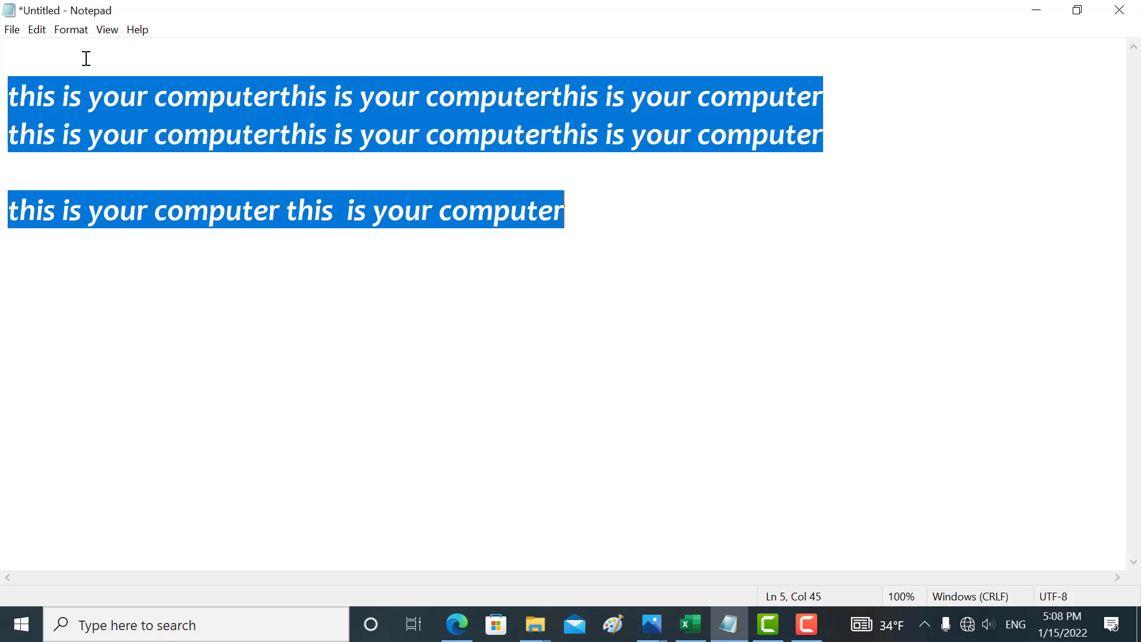
left_click(37, 29)
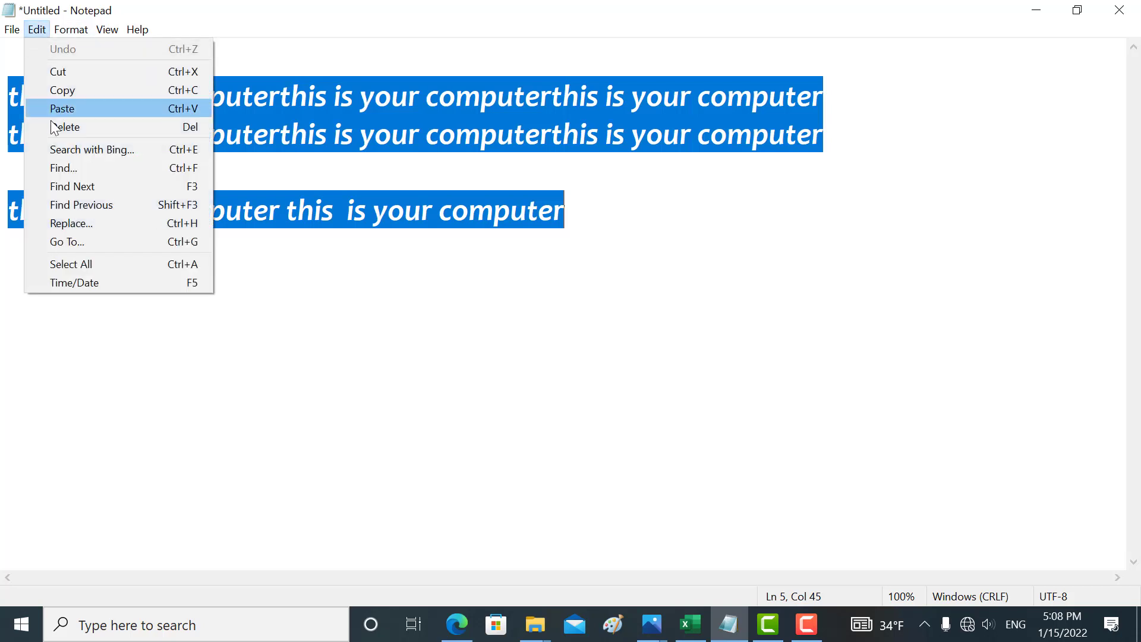
left_click(73, 133)
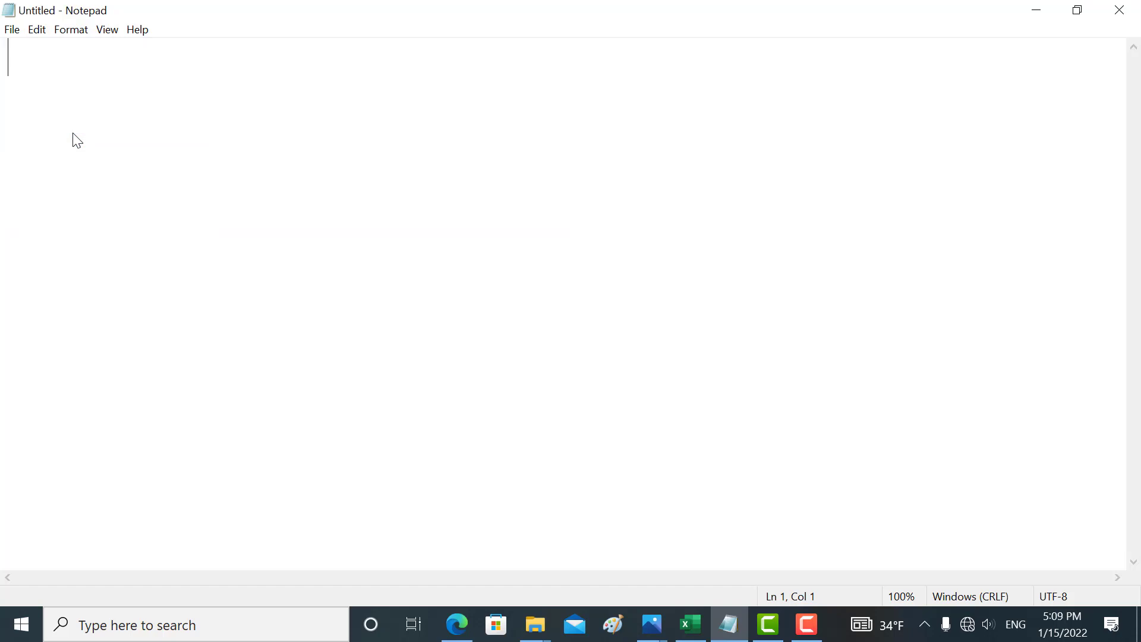
key("ctrl+z")
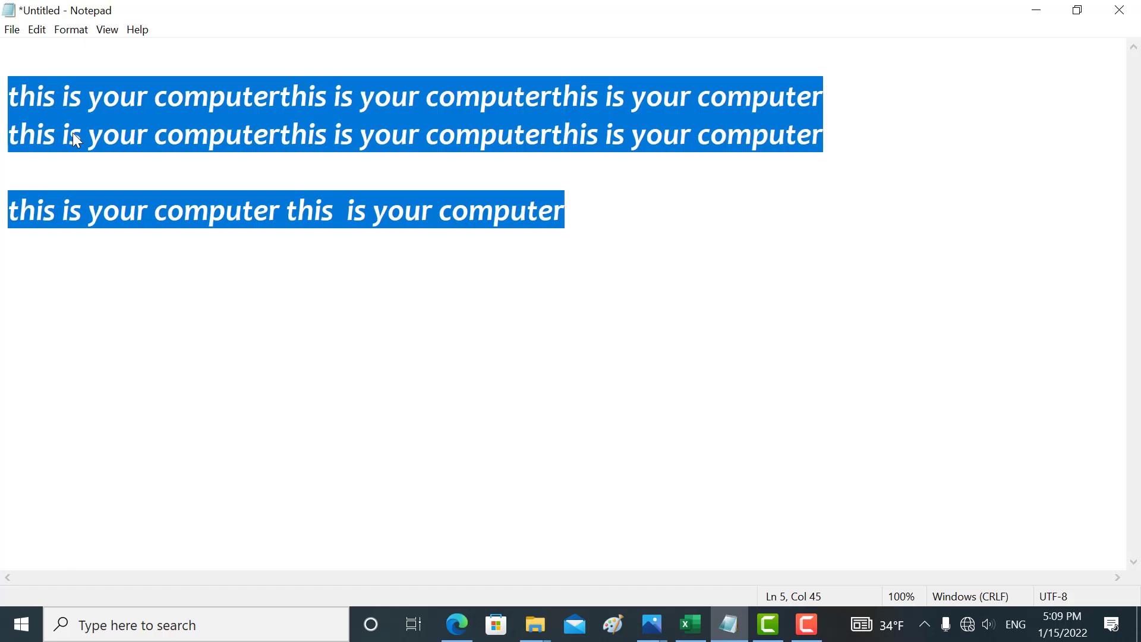
Insert the current time and date on a new line below the last line of text.
left_click(37, 29)
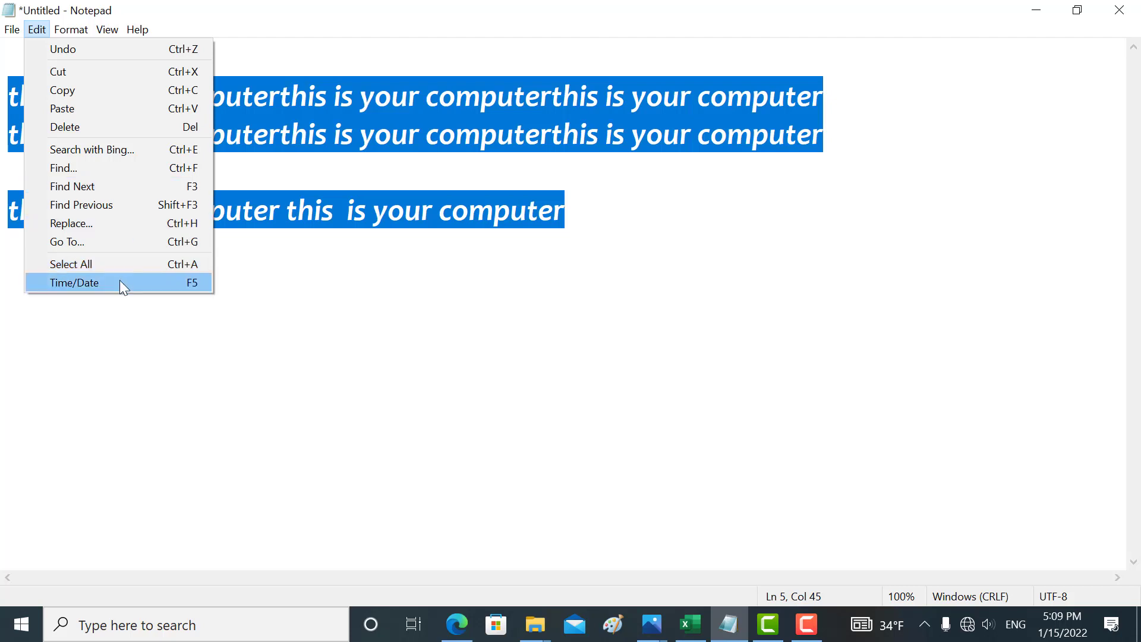
left_click(572, 235)
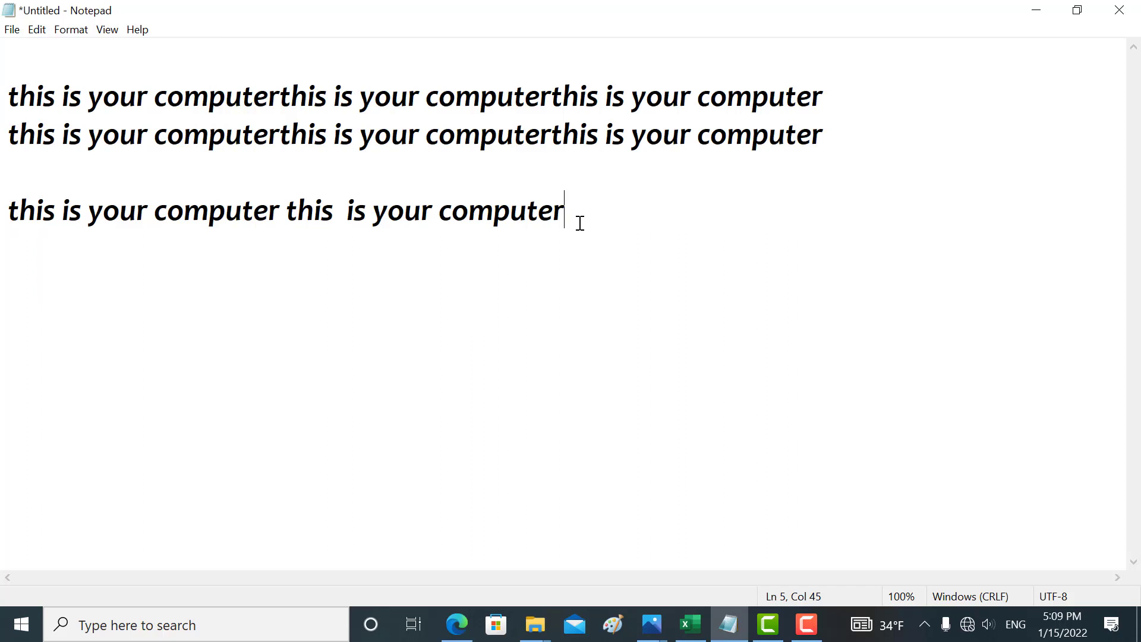
key("Return")
left_click(37, 29)
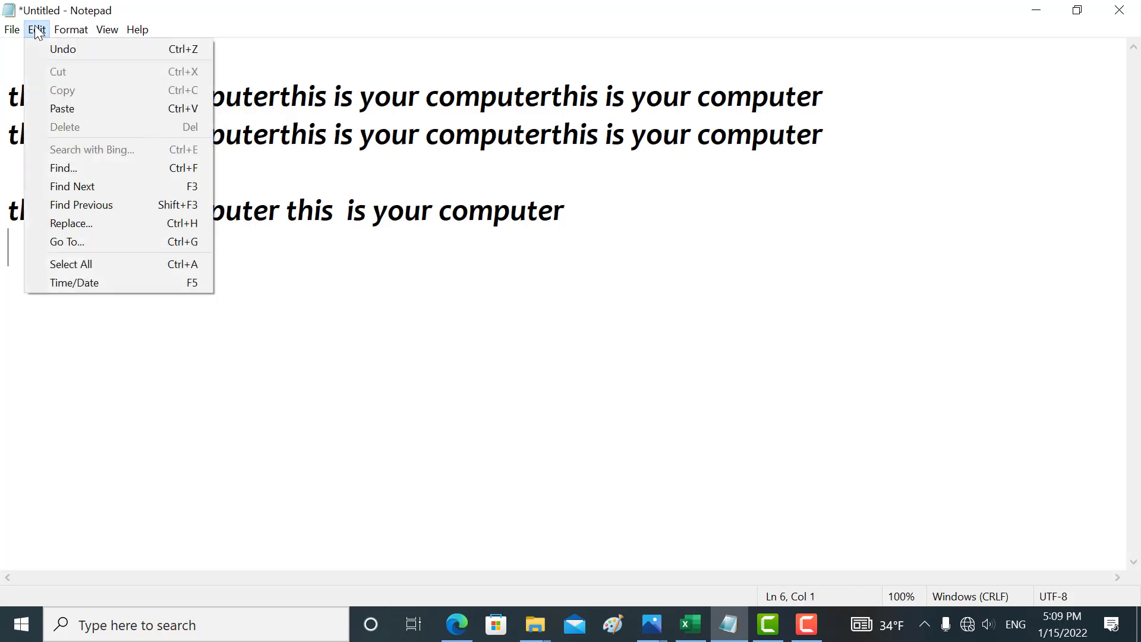
left_click(62, 282)
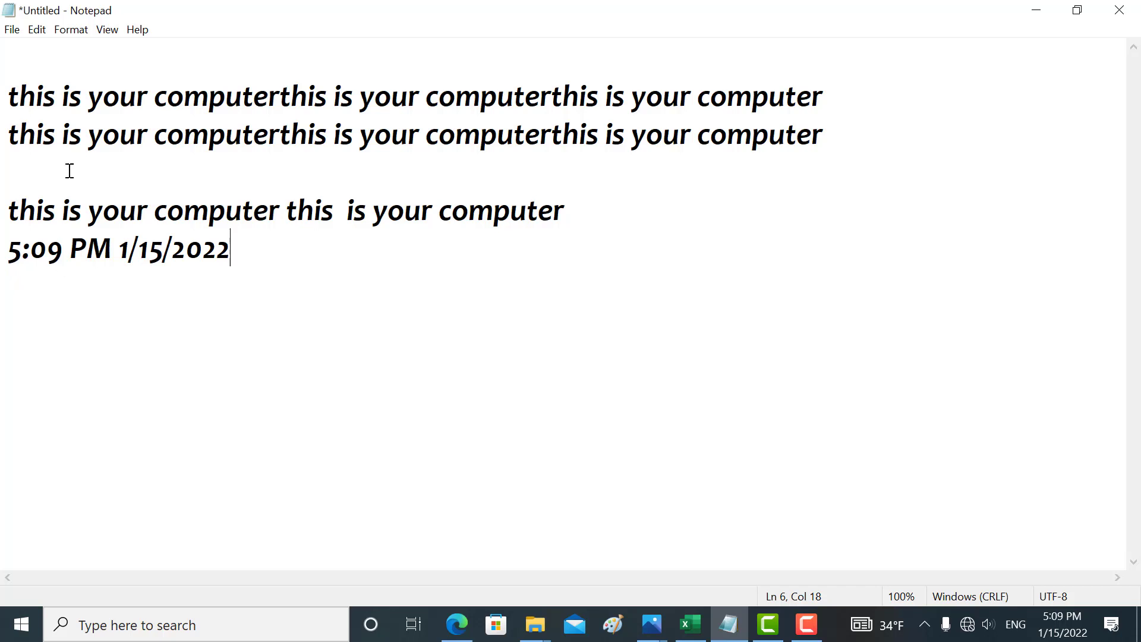
Lengthen line 2 with the filler text " ghfghfghfghfc ghgfhggfhgfghfg" after its first "compu", and turn on word wrap.
left_click(69, 36)
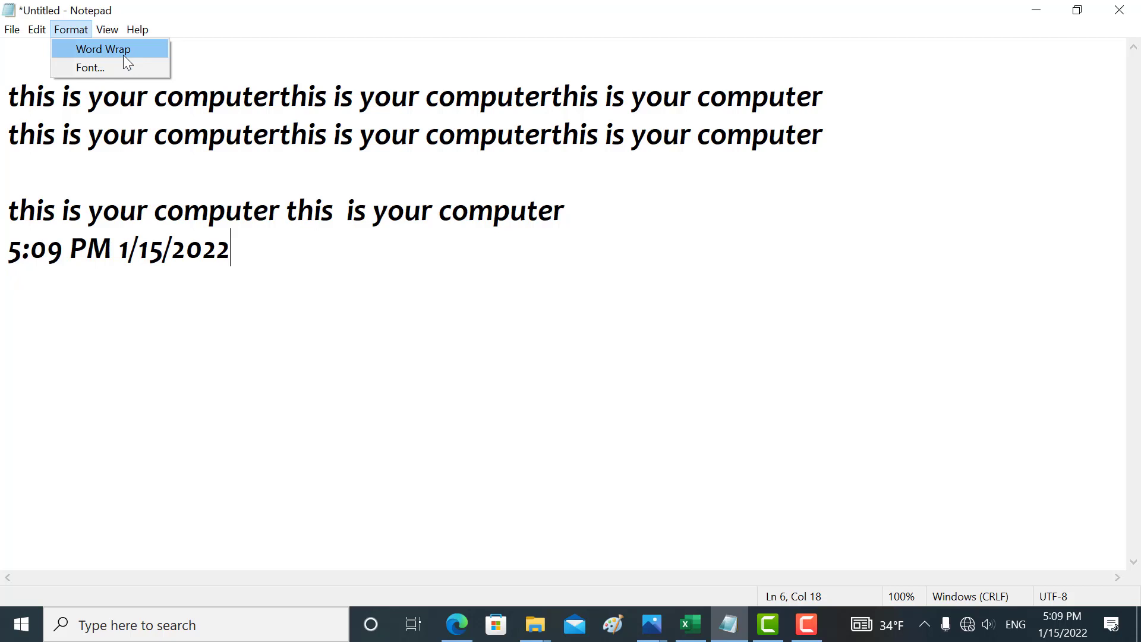
left_click(247, 96)
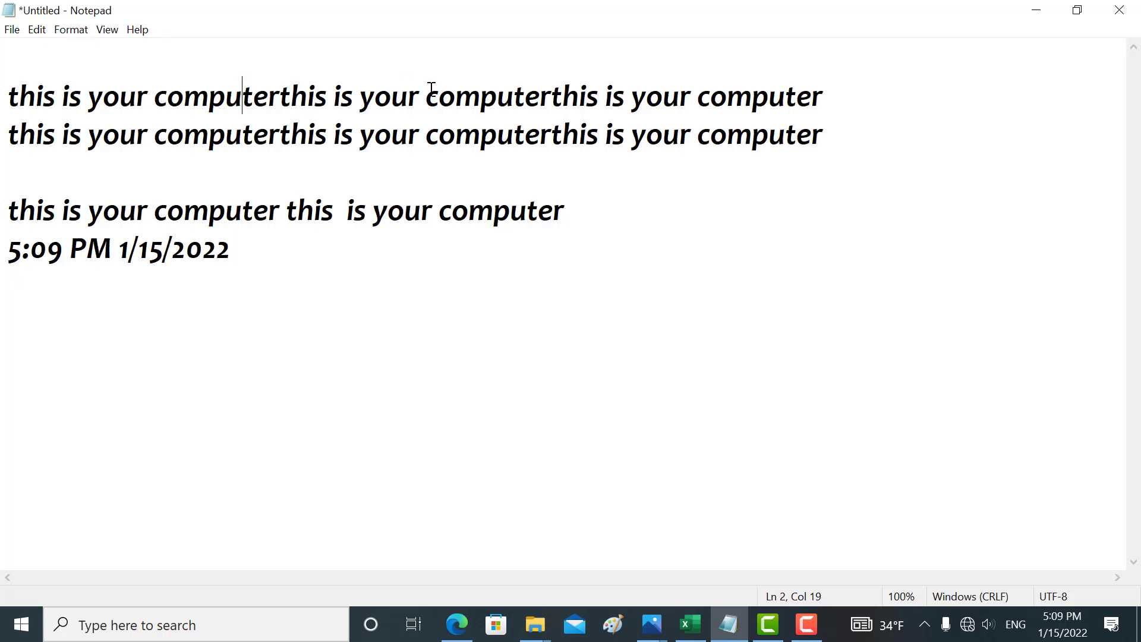
type("ghfghfghfghf")
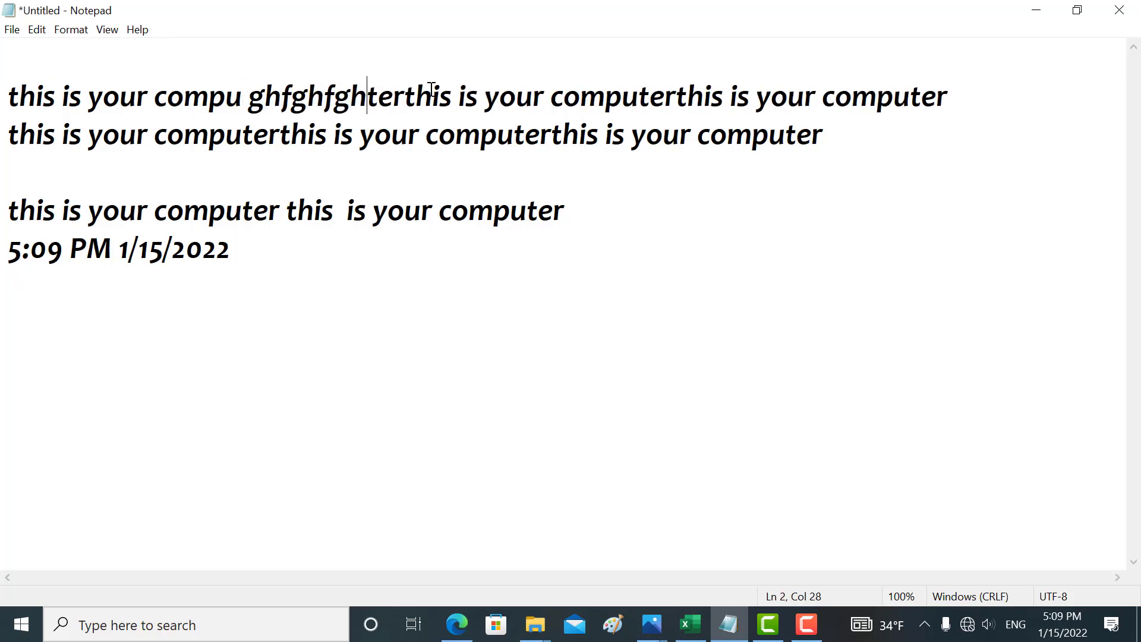
type("c ghgfh")
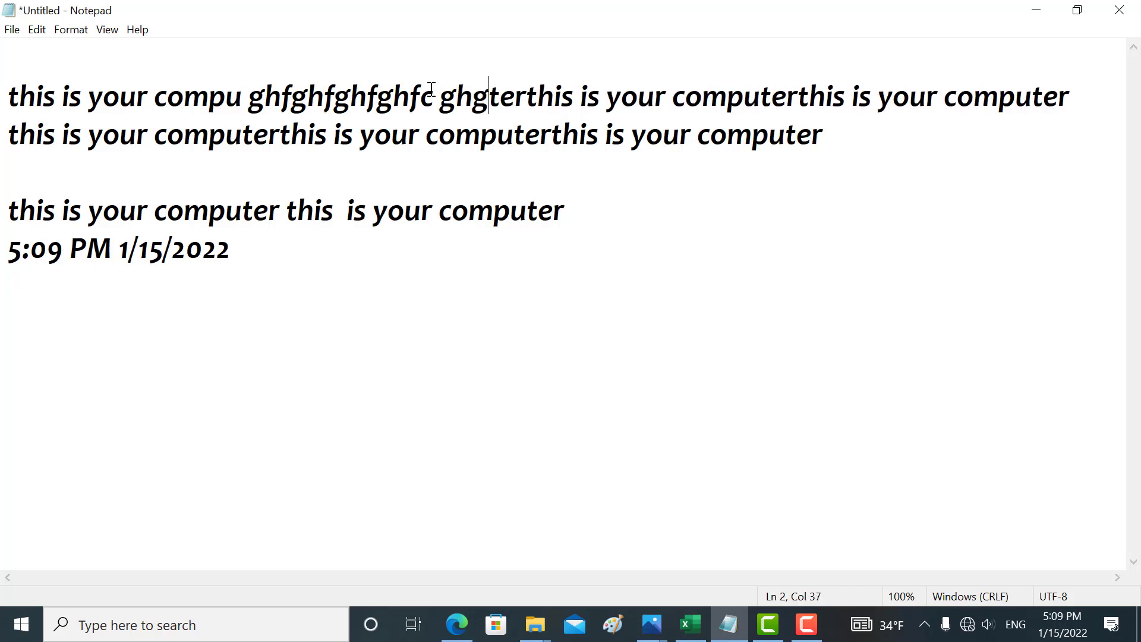
type("ggfhgfghfg")
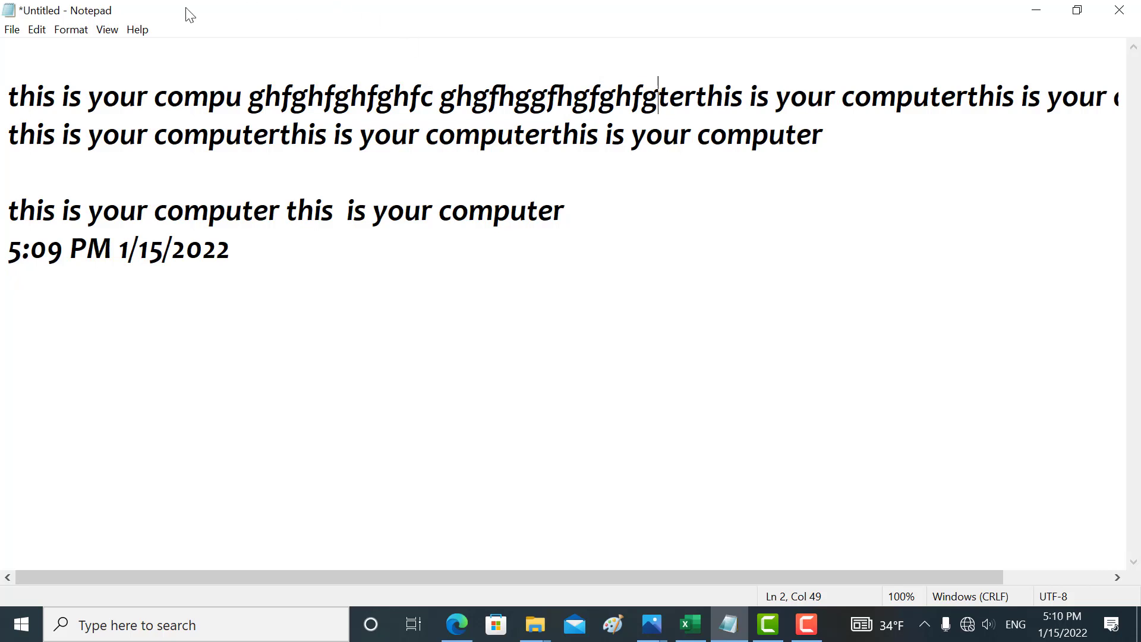
left_click(68, 29)
left_click(74, 49)
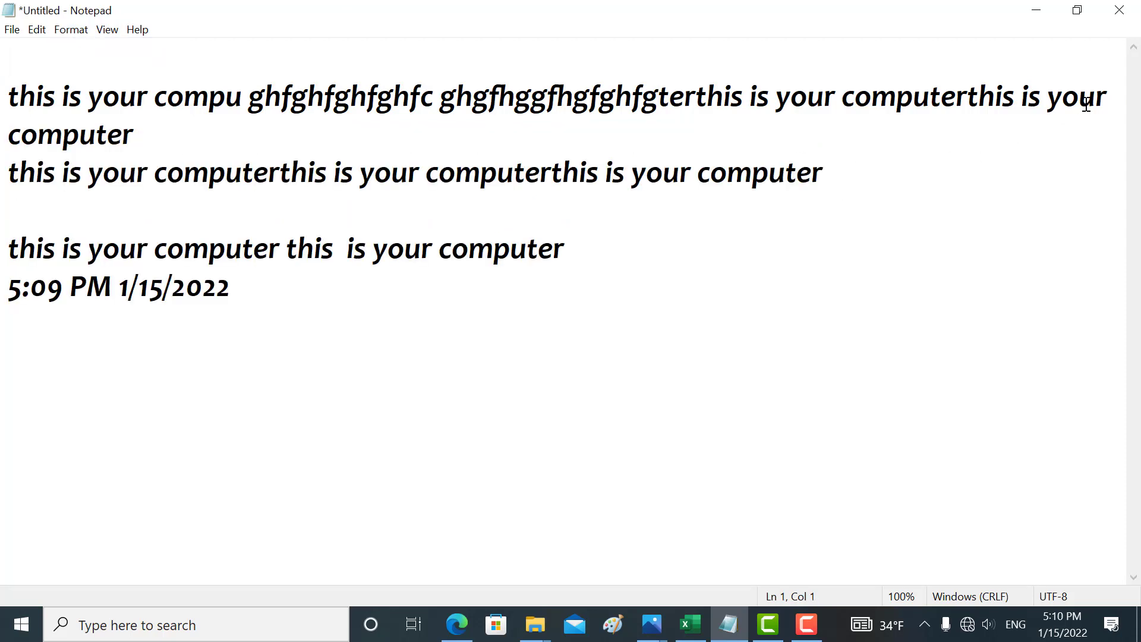
Select the text from the end of the time and date line up to the start of line 2 and open the font settings.
left_click(57, 37)
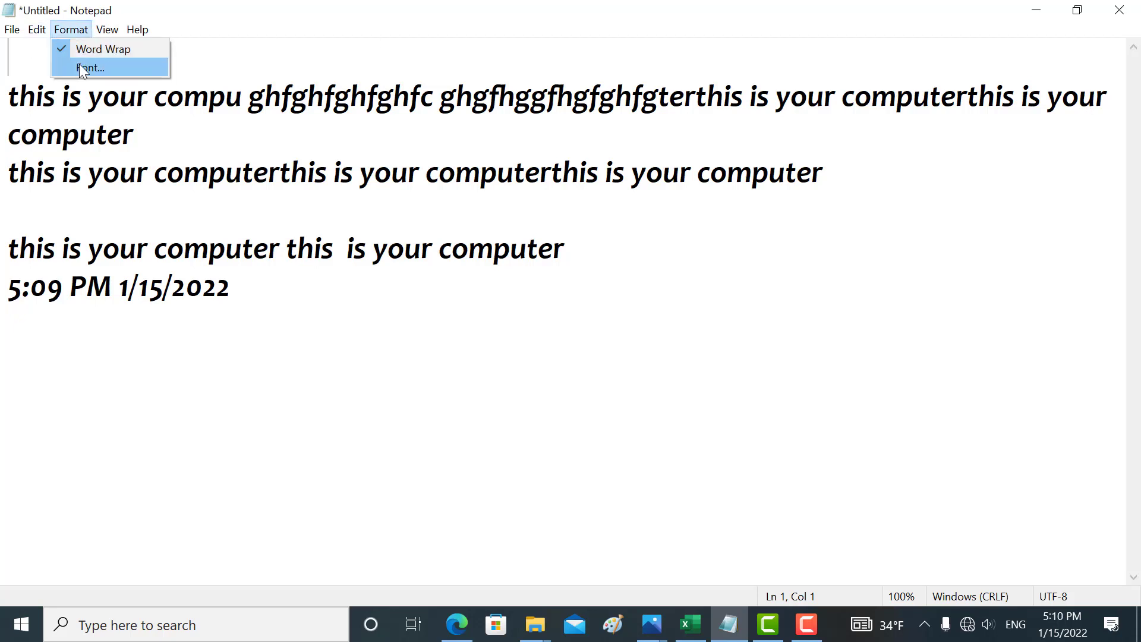
left_click(267, 286)
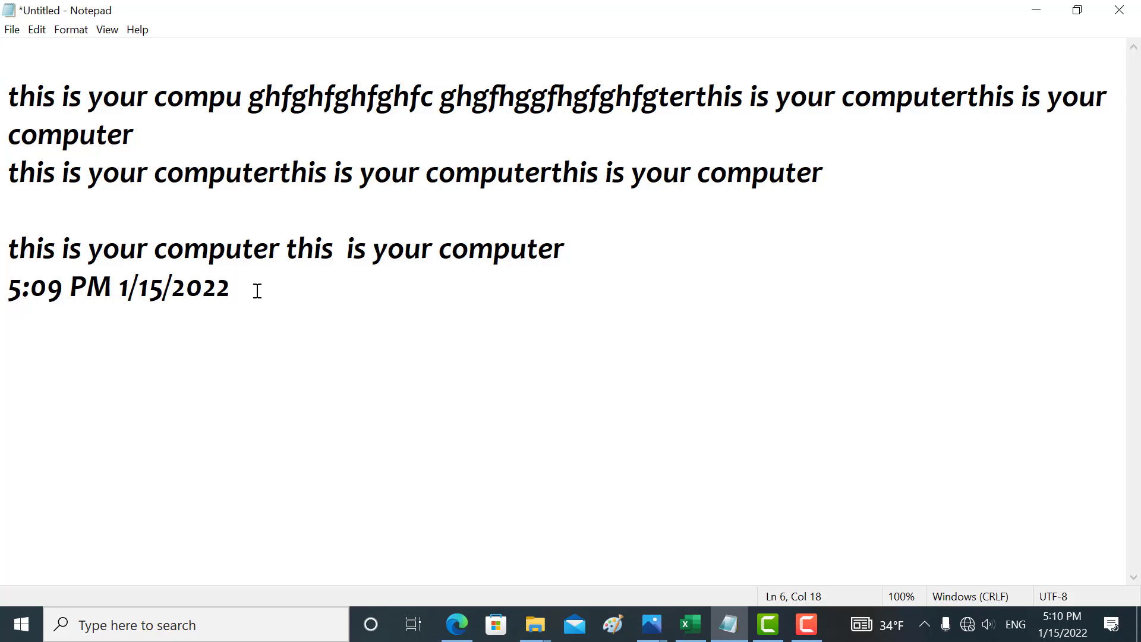
left_click_drag(257, 291, 1, 95)
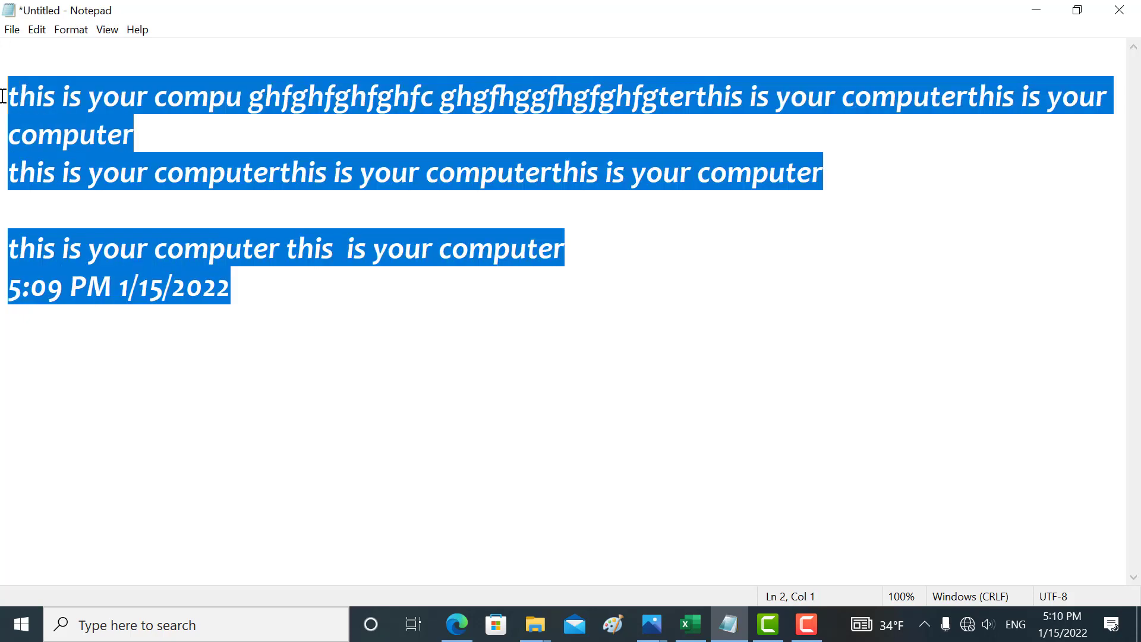
left_click(60, 33)
left_click(81, 63)
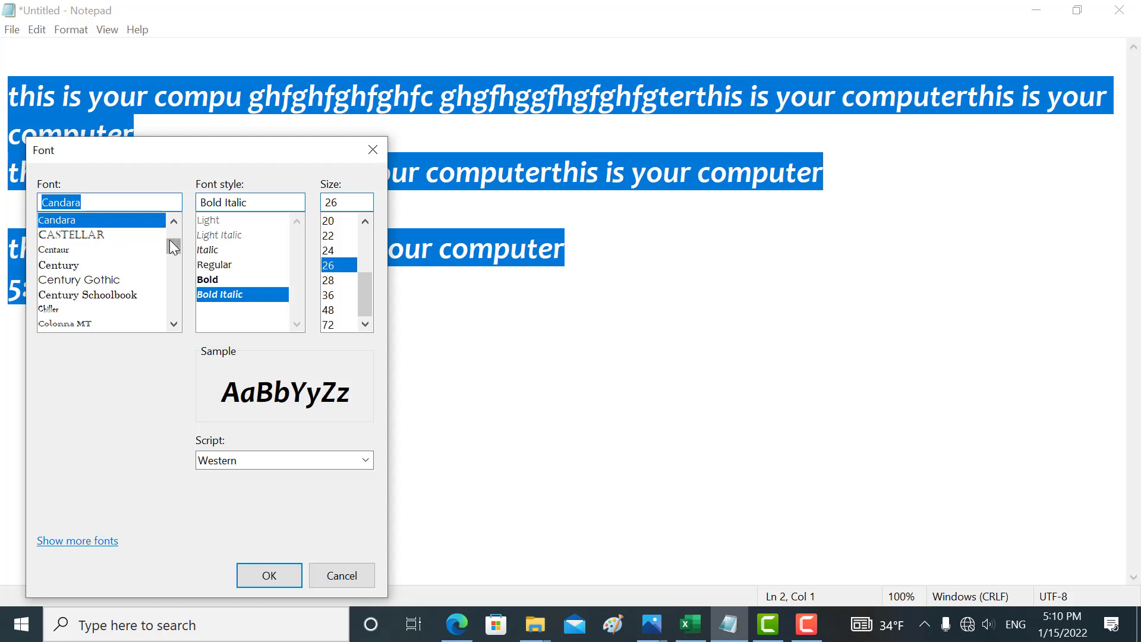
Preview the fonts Bodoni MT, Bodoni MT Poster and Blackadder ITC for the text.
left_click_drag(170, 240, 171, 229)
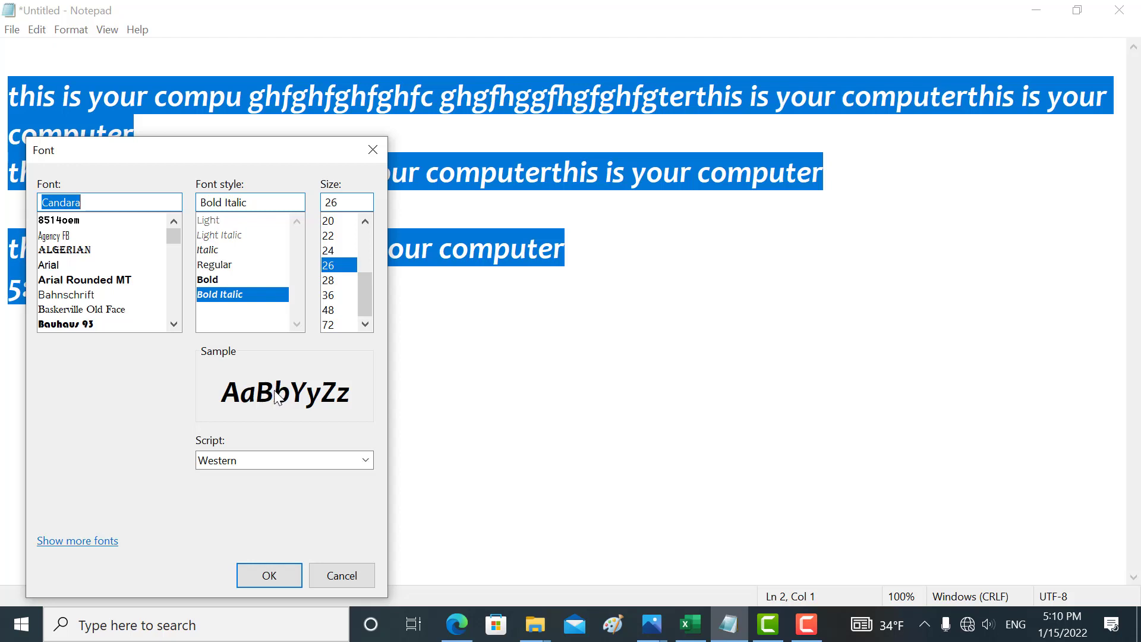
scroll(170, 269, "down", 2)
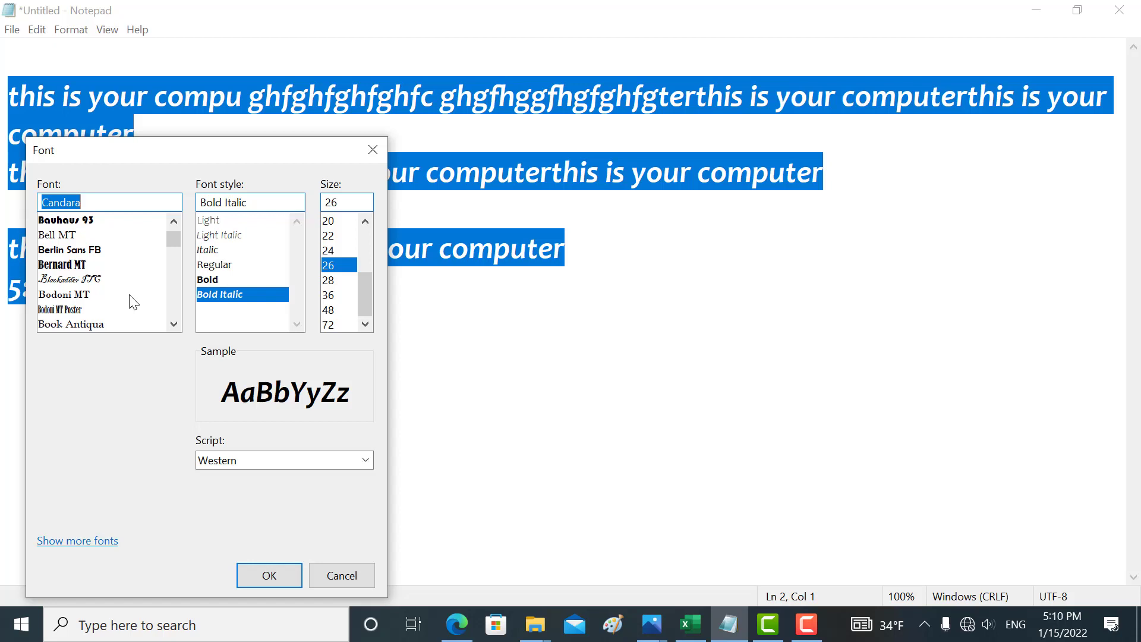
left_click(128, 295)
left_click(122, 310)
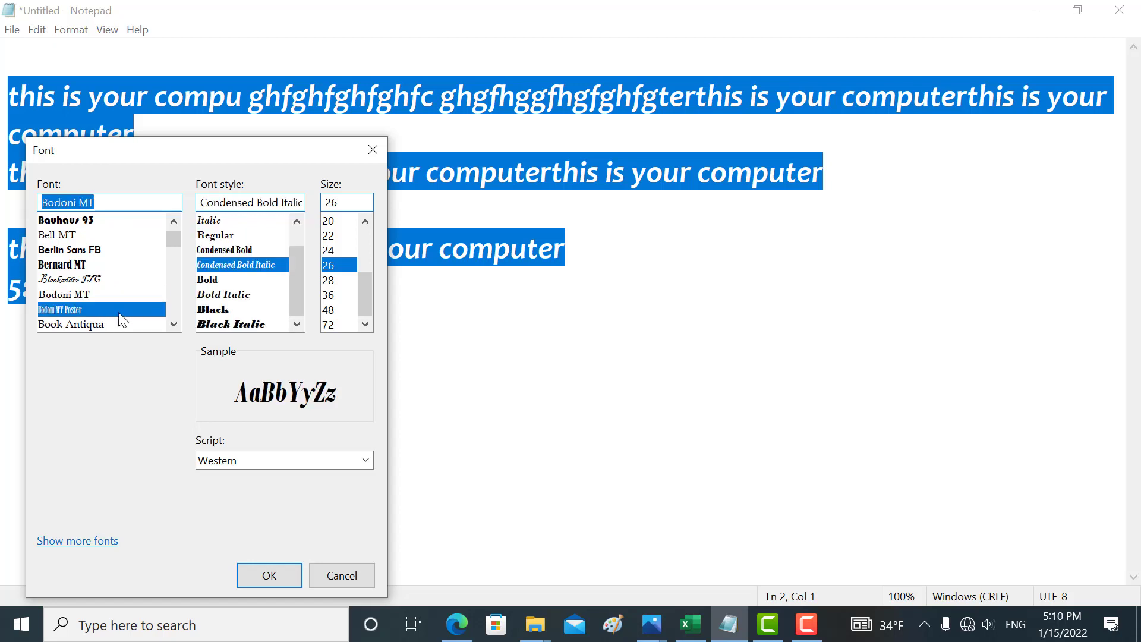
left_click(112, 282)
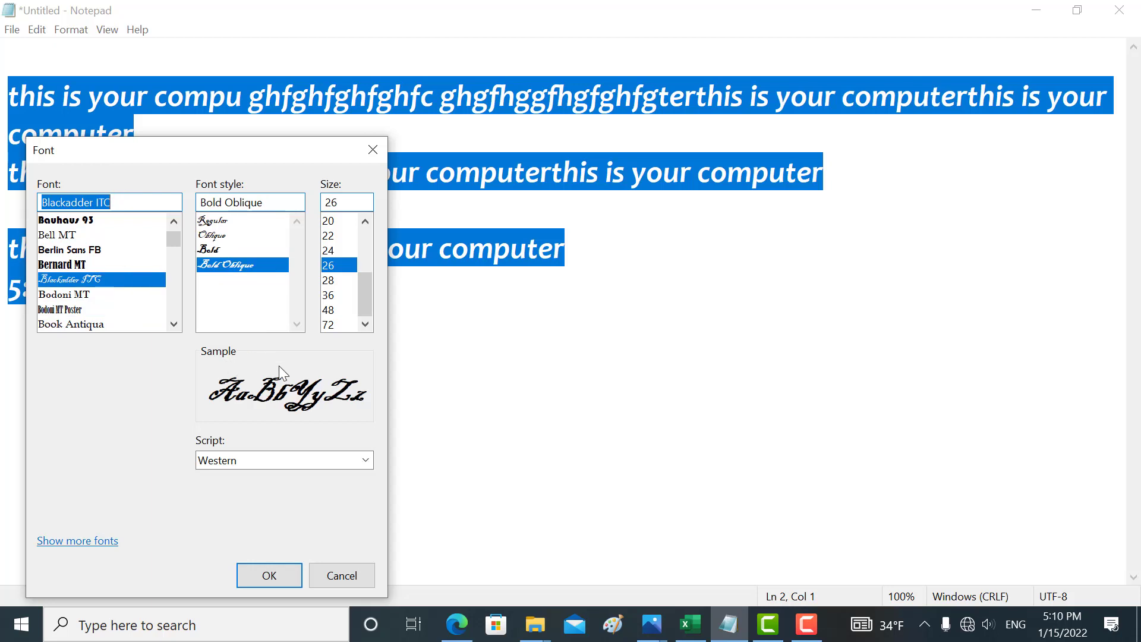
Preview Brush Script MT, Britannic and Bookshelf Symbol 7, and choose Bradley Hand ITC as the font.
scroll(169, 282, "down", 2)
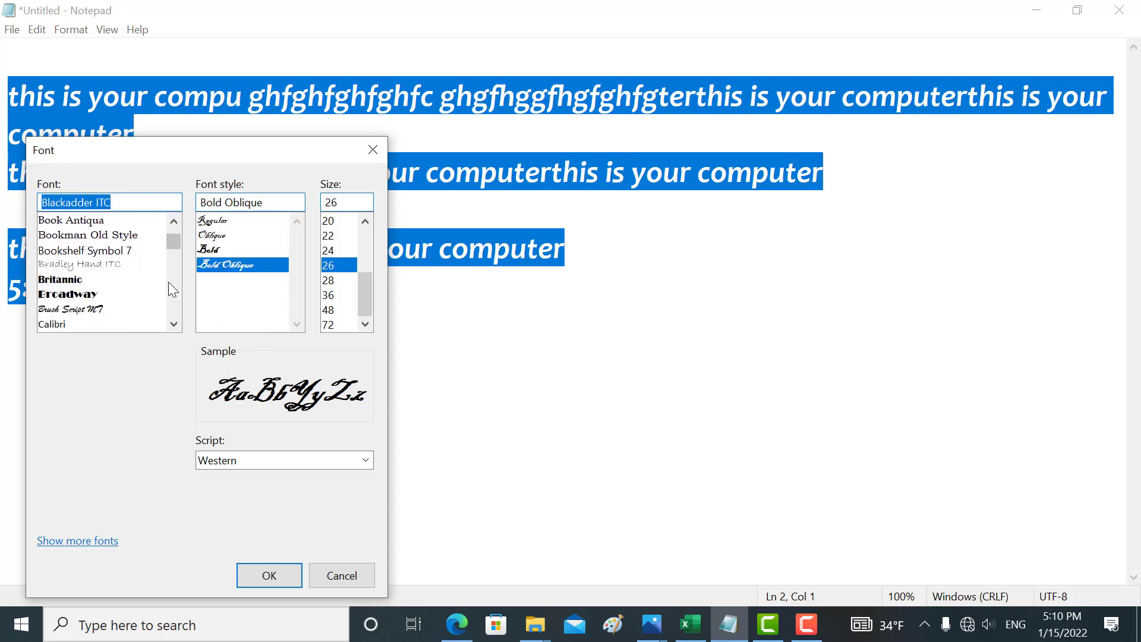
left_click(136, 314)
left_click(111, 282)
left_click(94, 250)
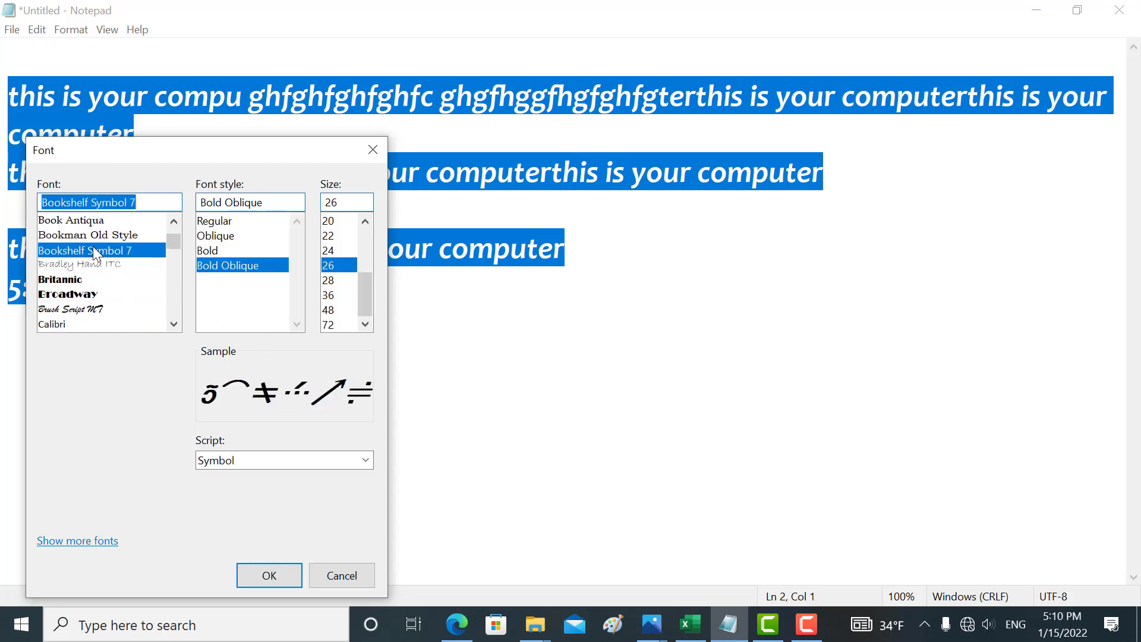
left_click(94, 263)
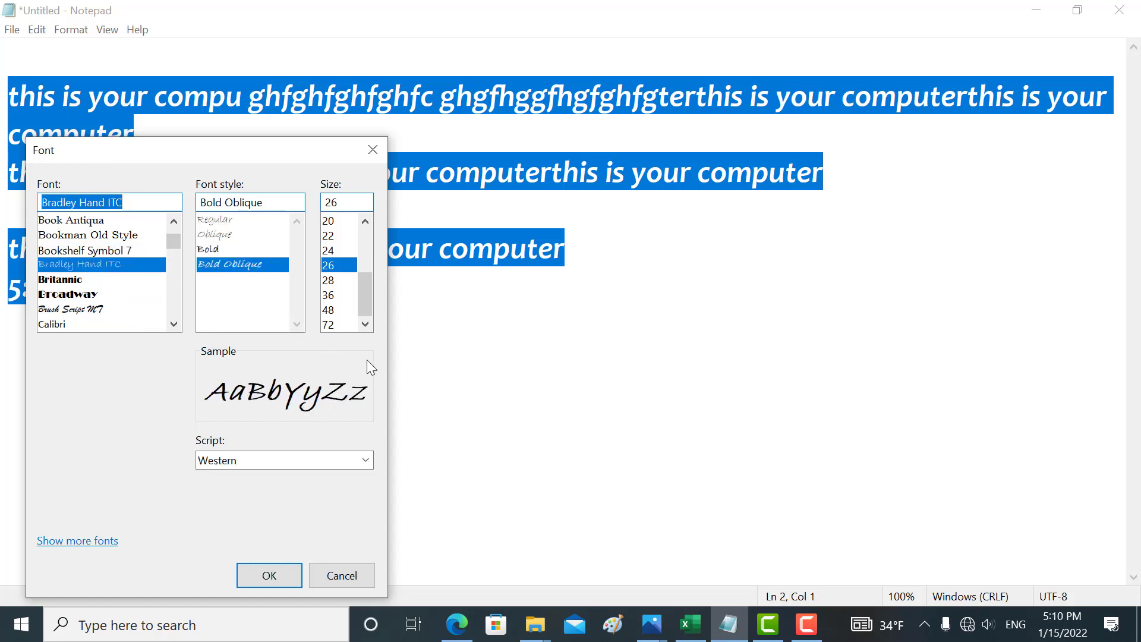
Try the Bold, Oblique and Regular styles of Bradley Hand ITC and leave Oblique selected.
left_click(227, 248)
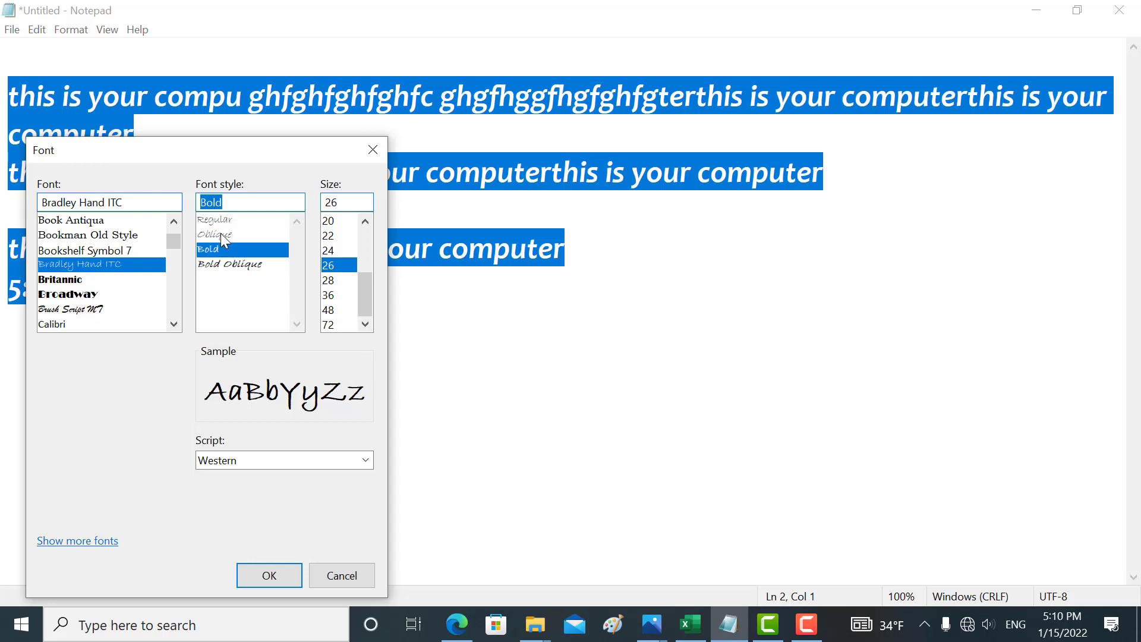
left_click(220, 233)
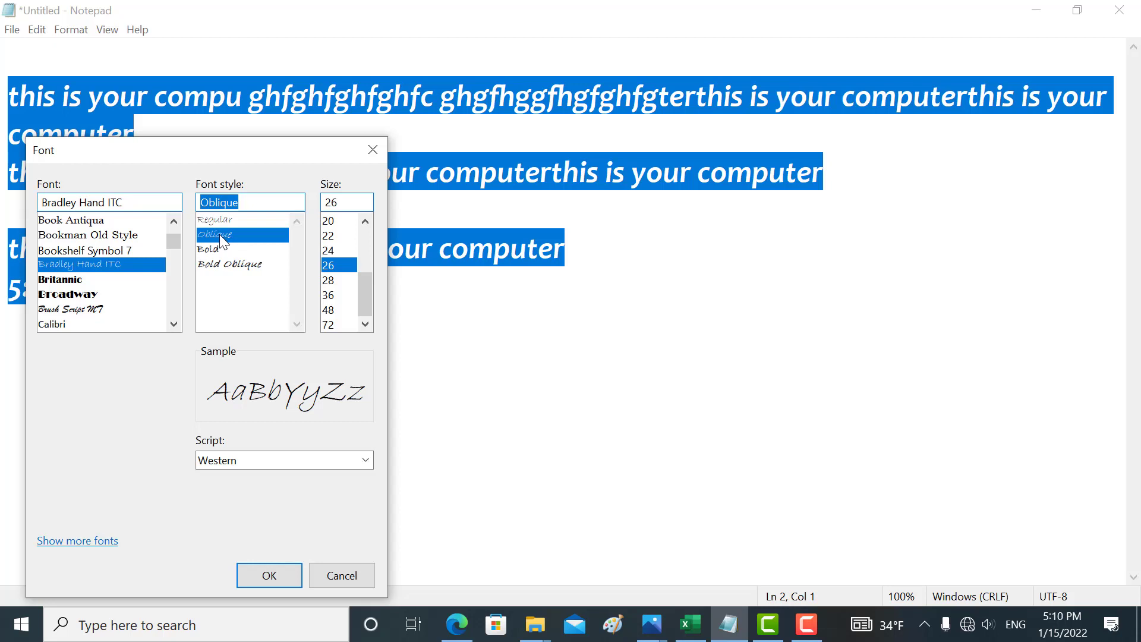
left_click(219, 224)
left_click(219, 231)
Try the font sizes 16 and 22, and set the size to 28.
left_click_drag(365, 280, 365, 256)
left_click(336, 251)
left_click(335, 295)
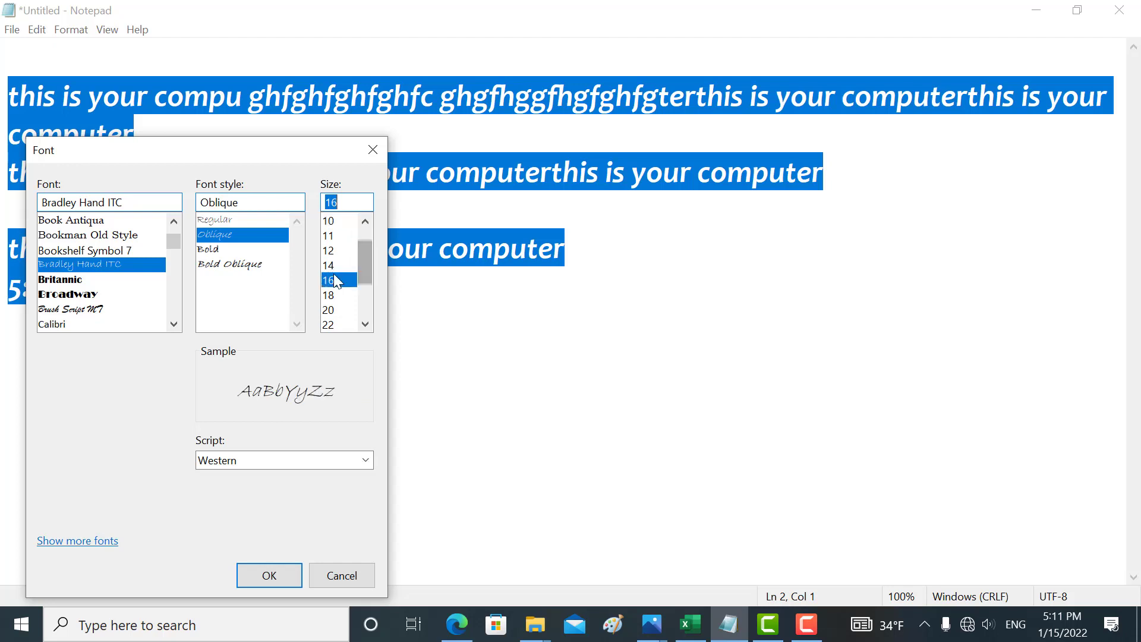
left_click(337, 324)
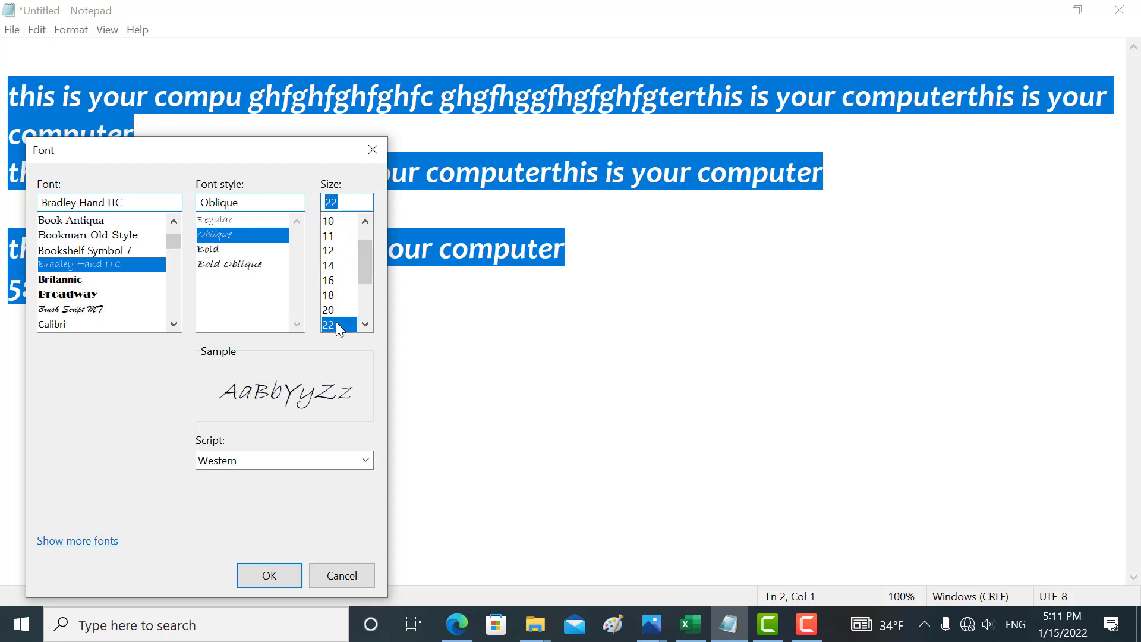
left_click_drag(368, 276, 367, 291)
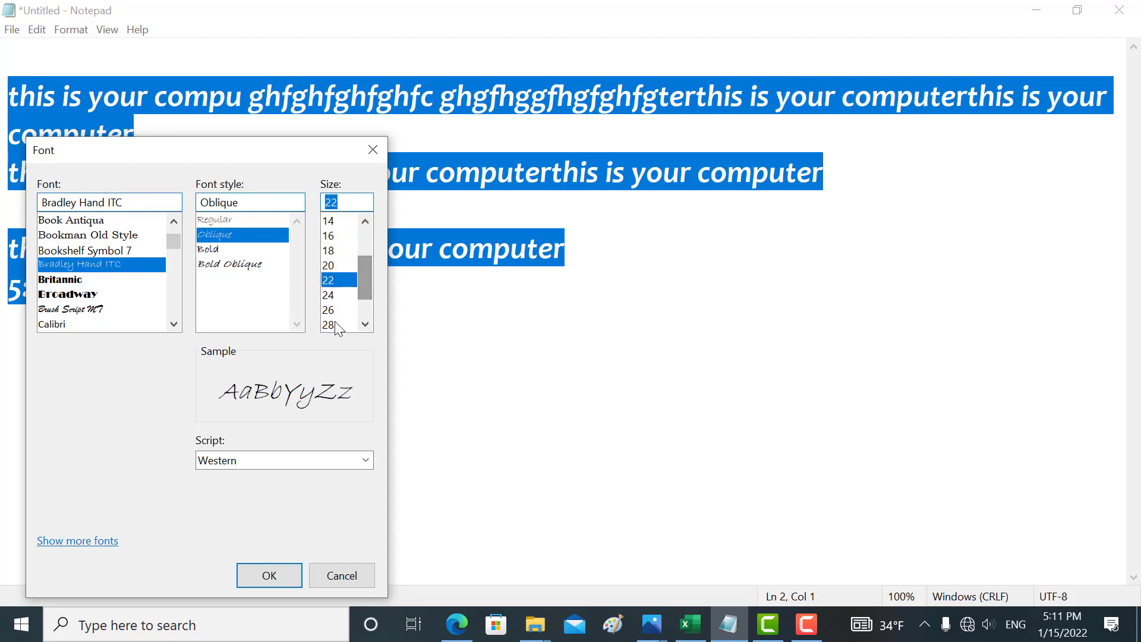
left_click(353, 325)
Examine which scripts are offered for the Bradley Hand ITC font.
left_click(271, 466)
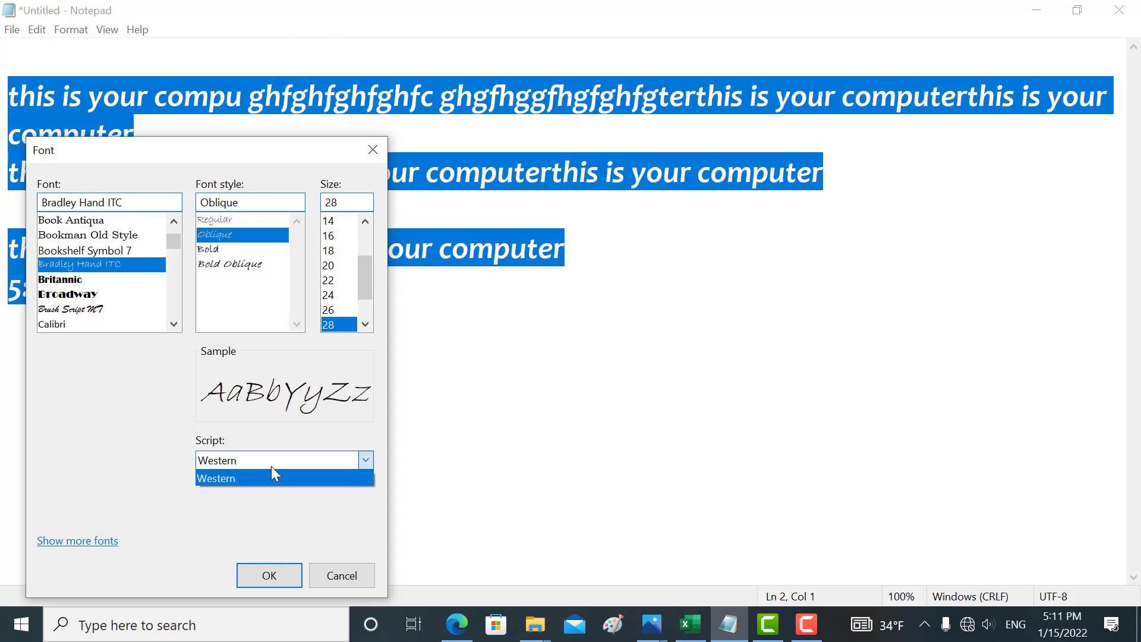
left_click(246, 463)
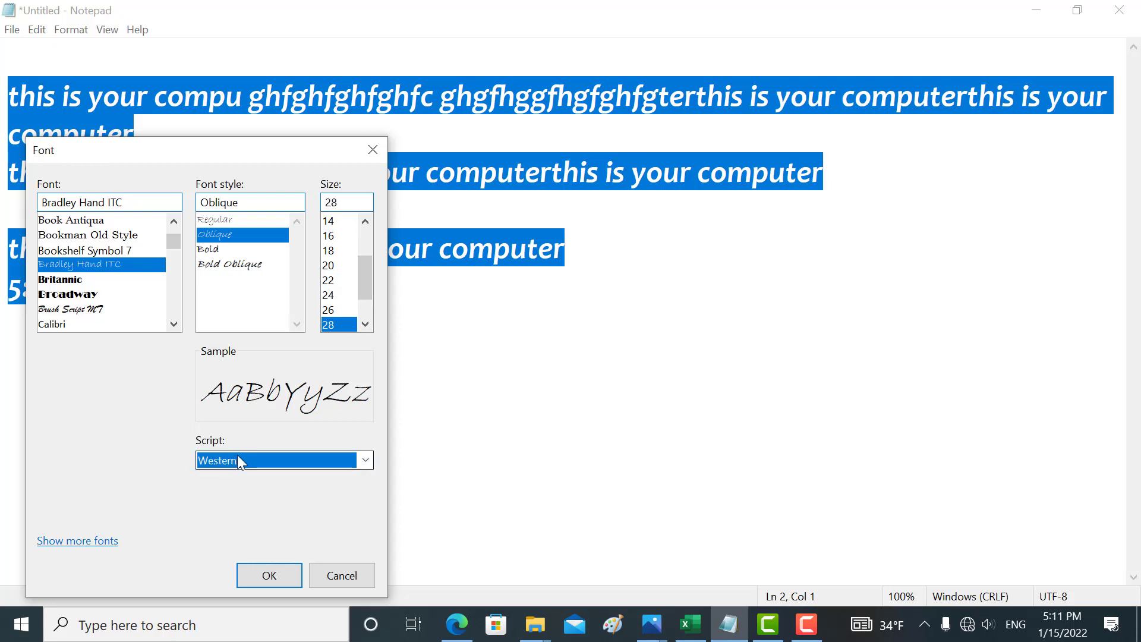
left_click(230, 457)
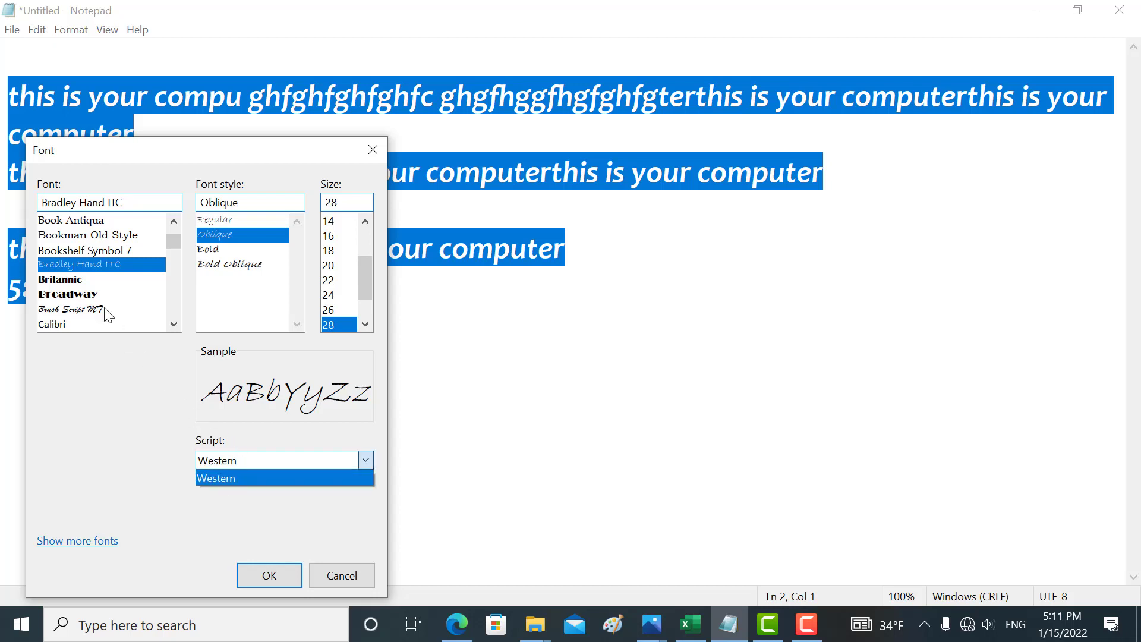
left_click(84, 225)
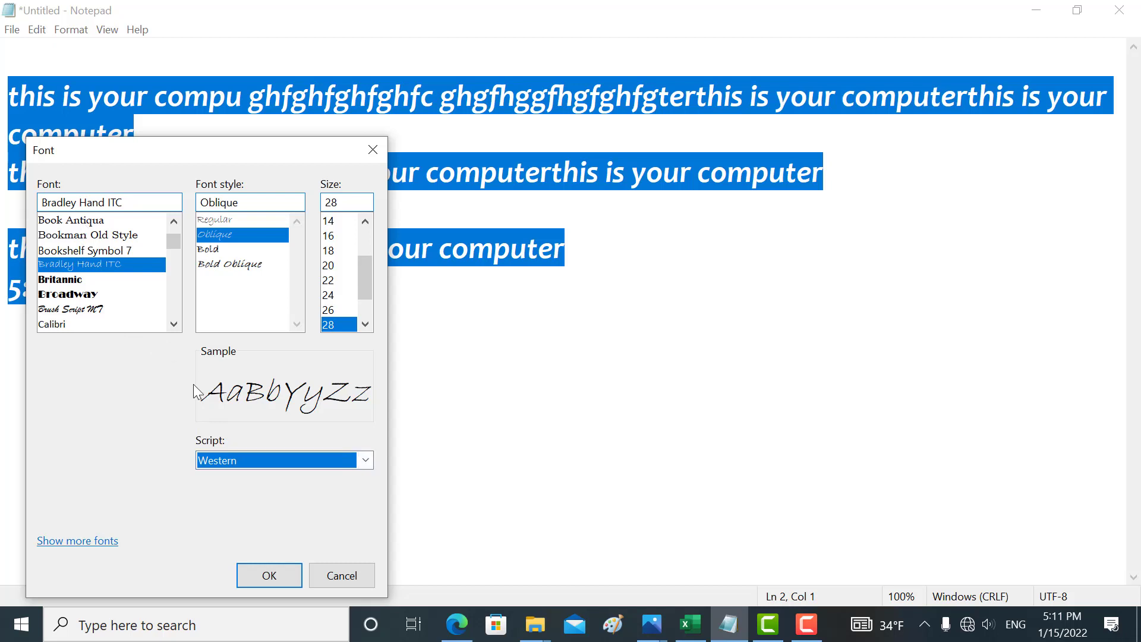
left_click(233, 455)
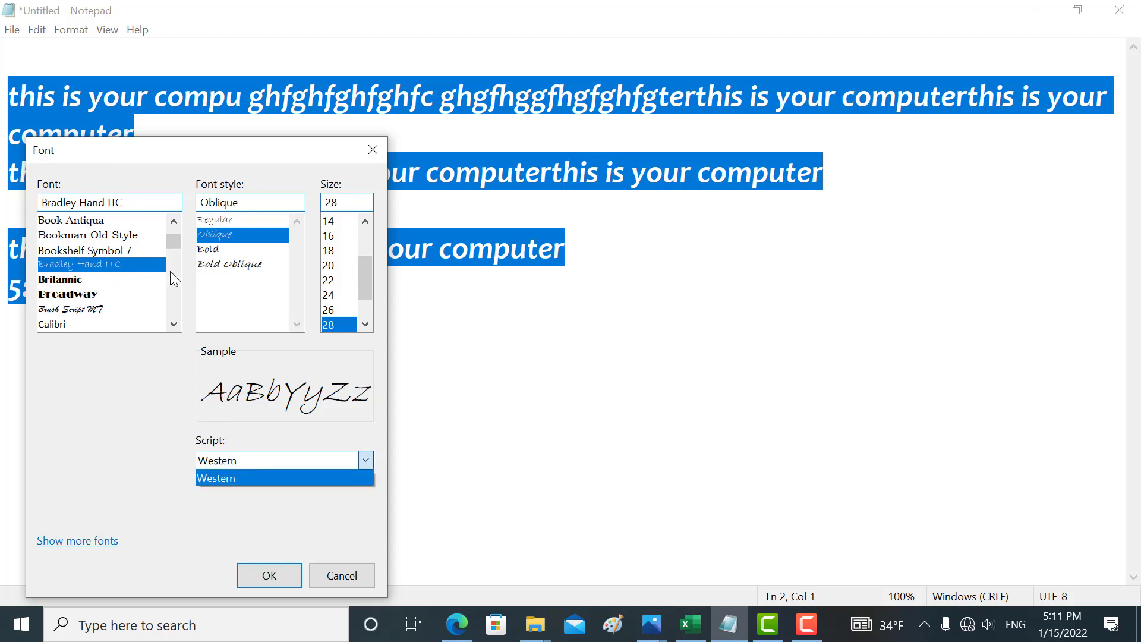
Apply the Dosis font in SemiBold Oblique with the Western script to the text and clear the selection.
left_click(172, 242)
left_click_drag(172, 242, 171, 252)
left_click(58, 279)
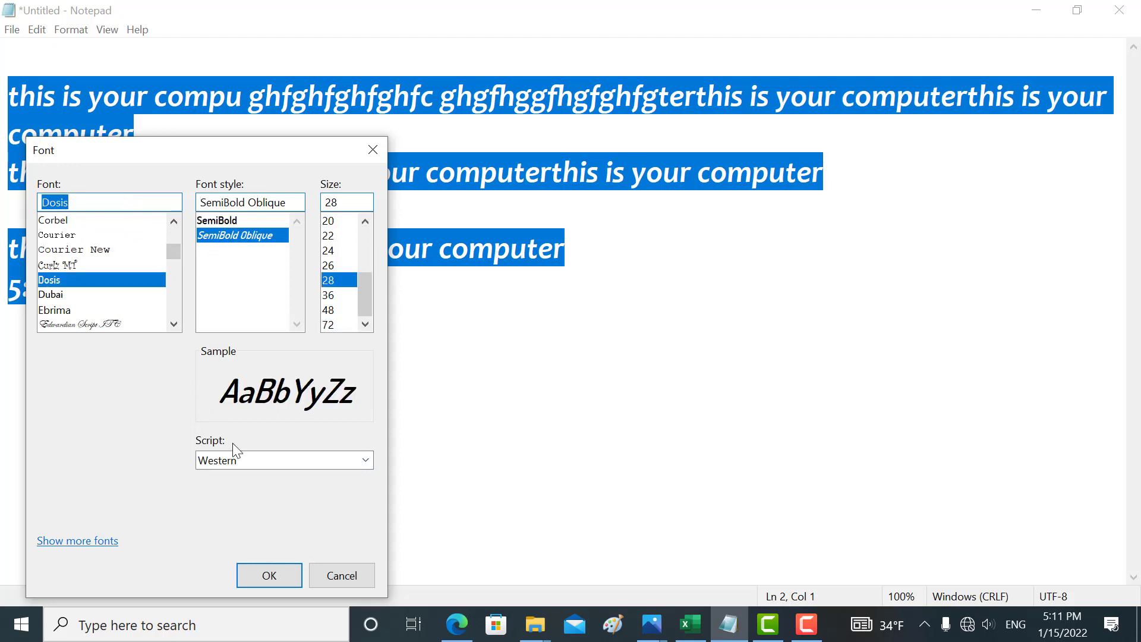
left_click(241, 465)
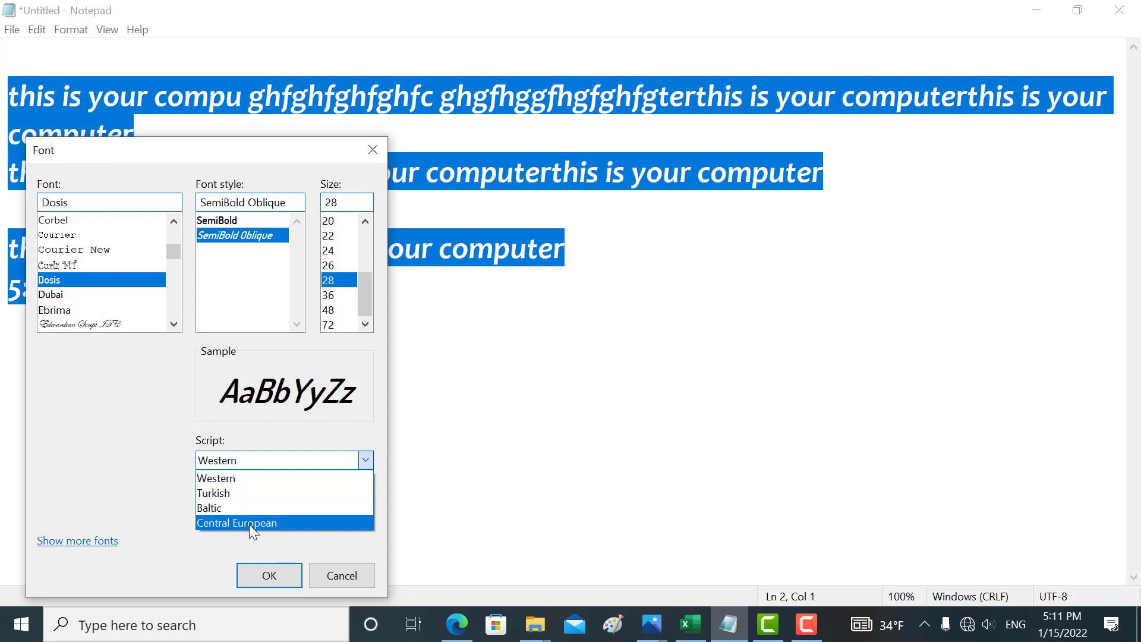
left_click(232, 478)
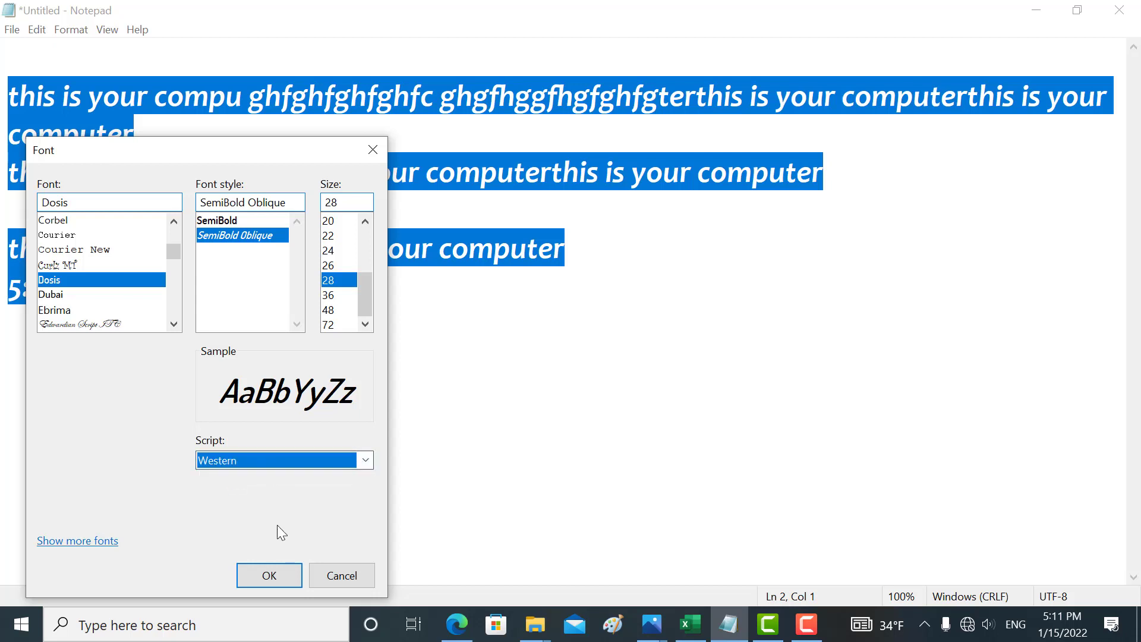
left_click(280, 570)
left_click(308, 407)
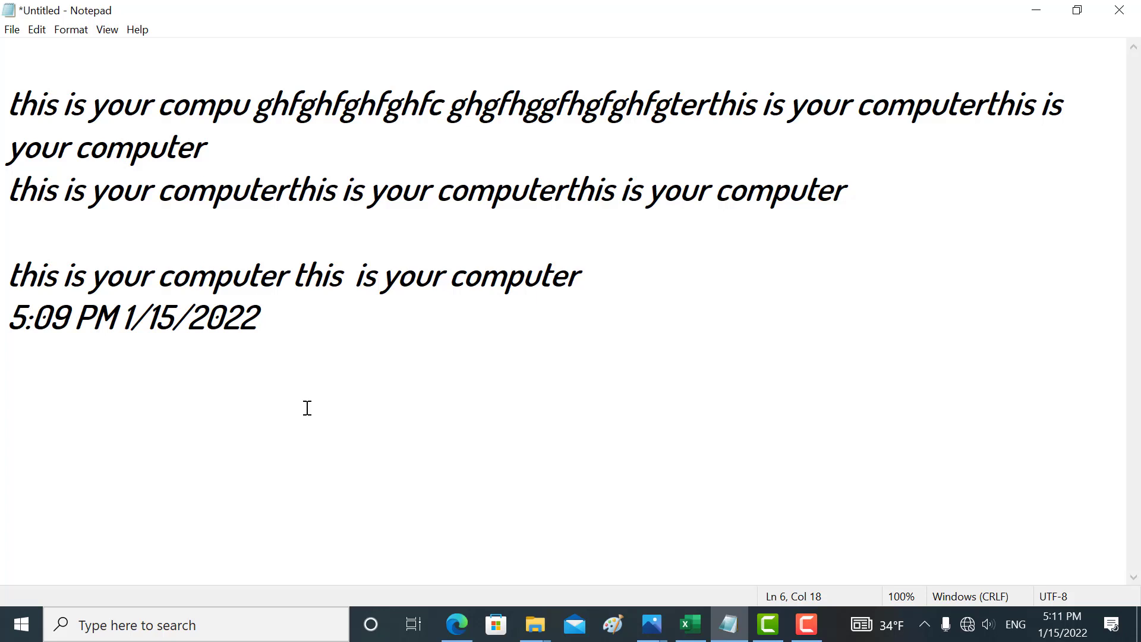
Zoom in on the text twice to reach 120%.
left_click(107, 31)
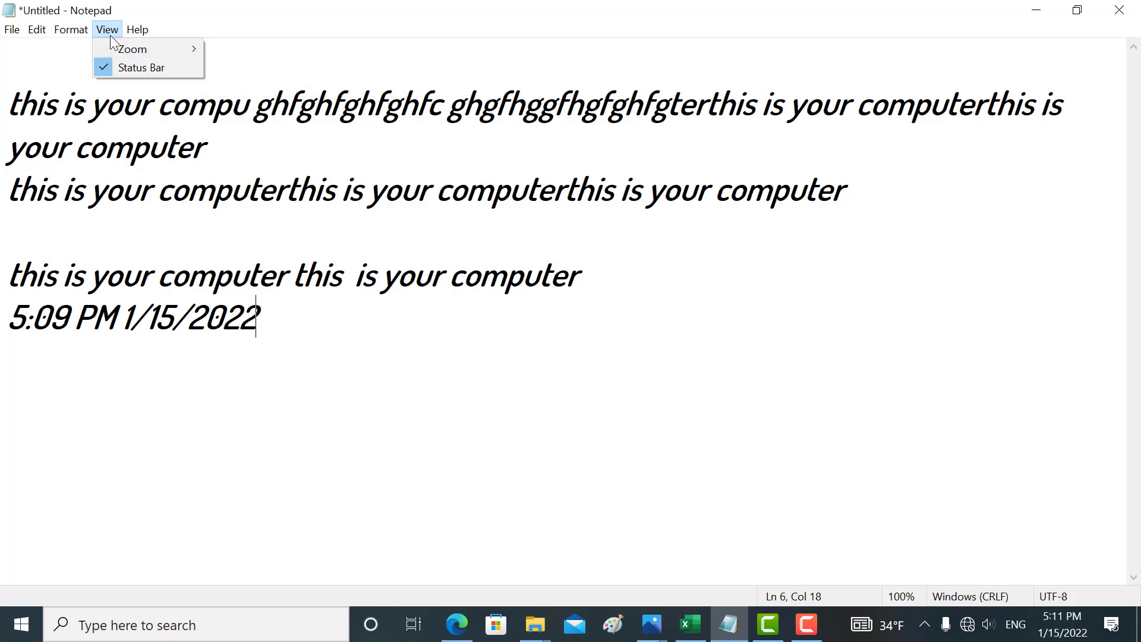
mouse_move(124, 50)
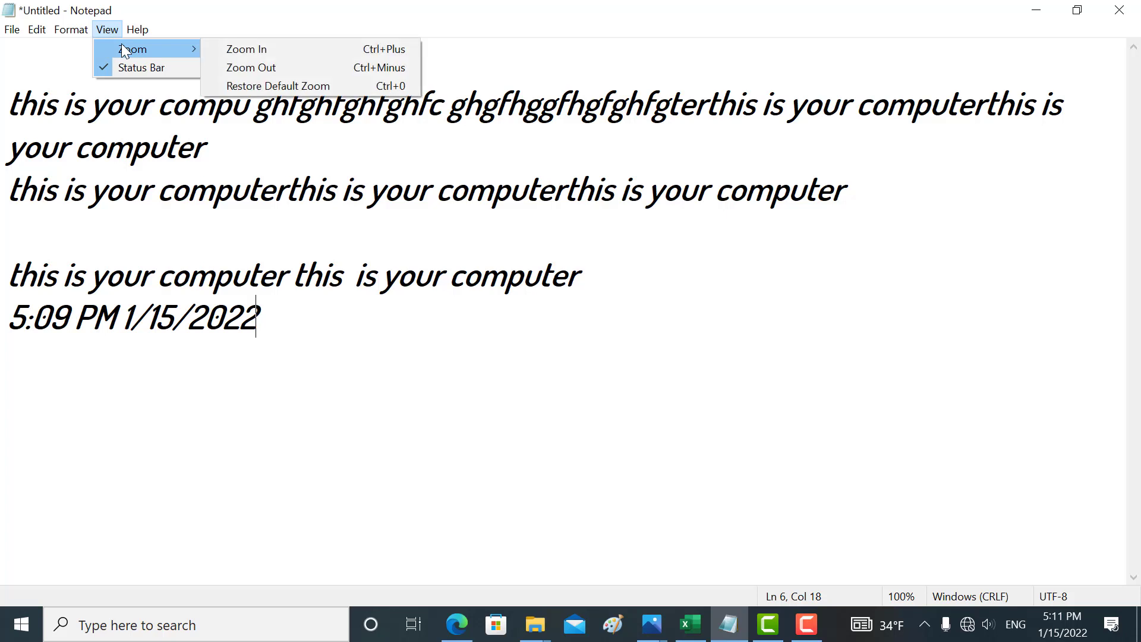
left_click(219, 49)
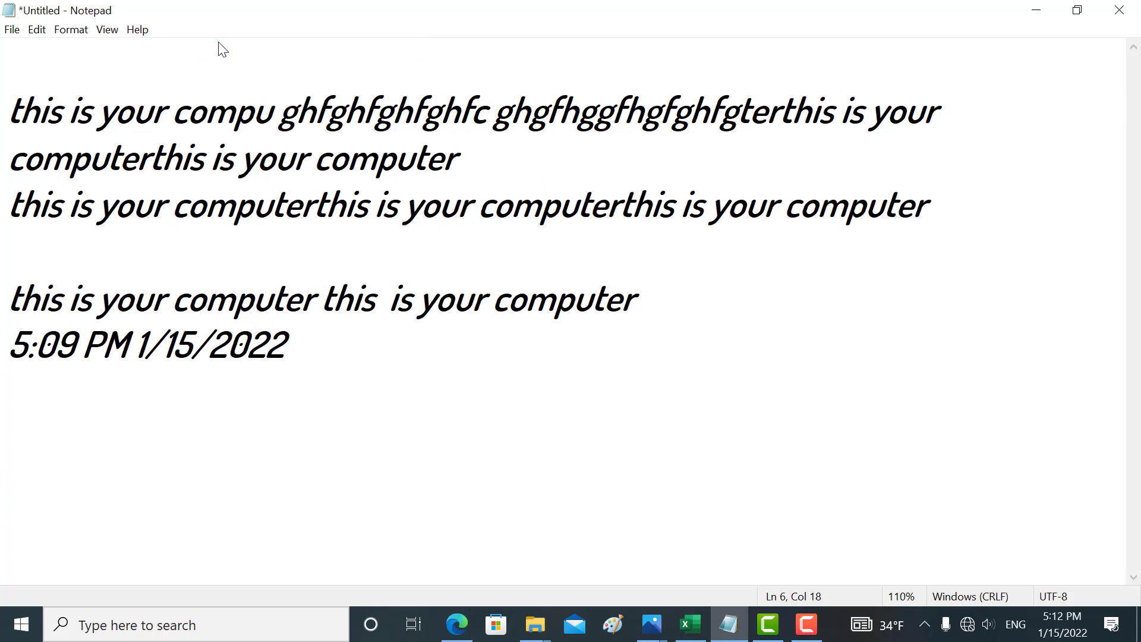
left_click(105, 35)
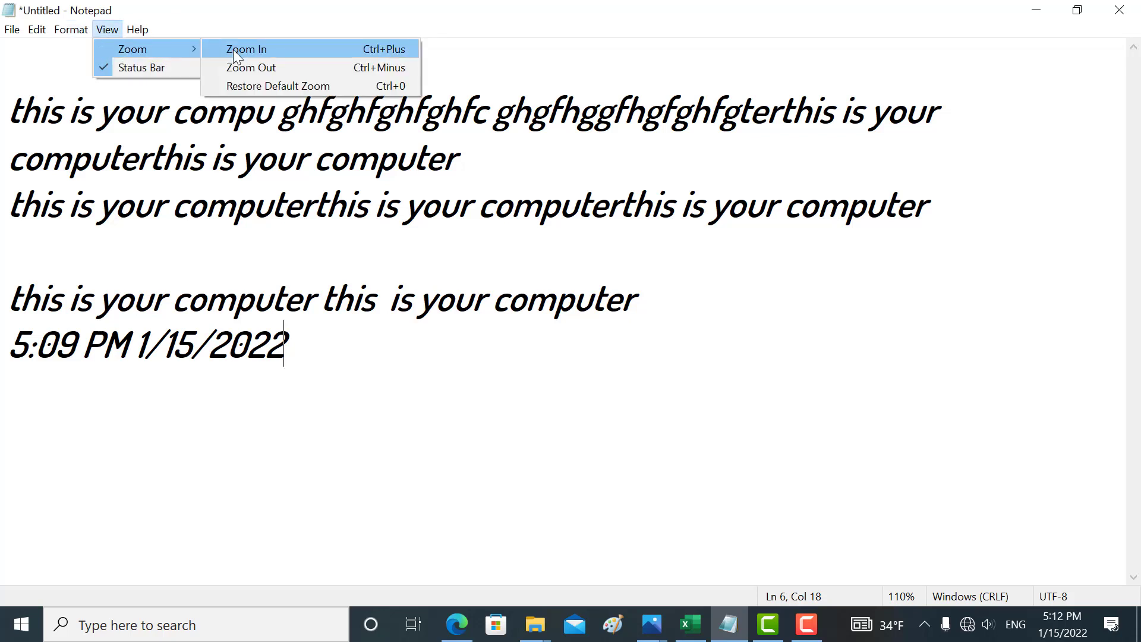
left_click(233, 49)
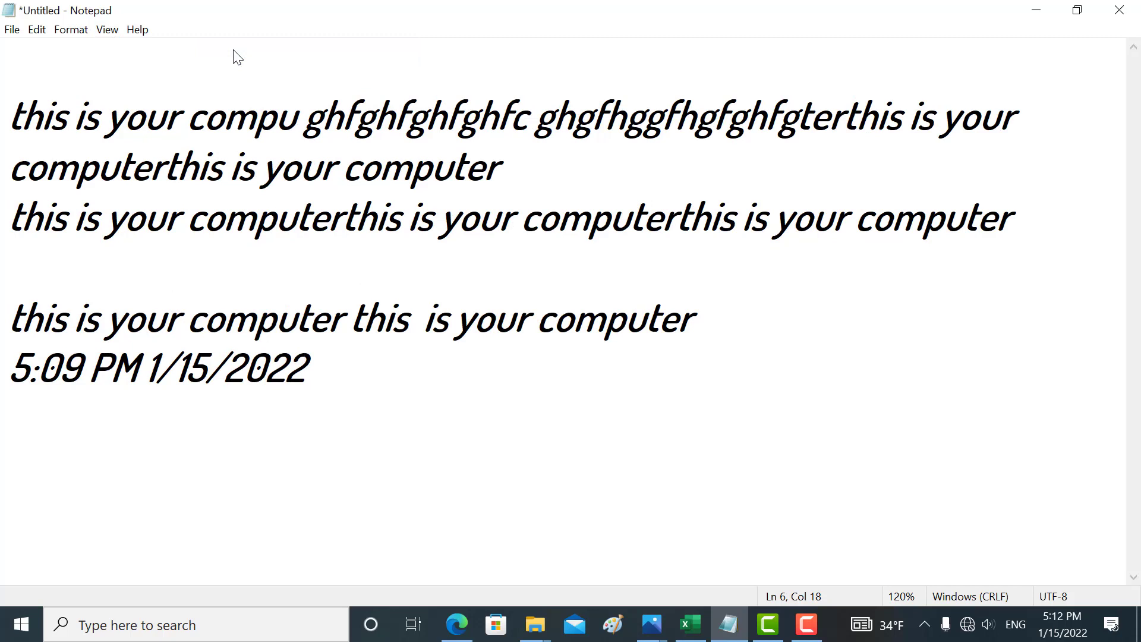
Zoom the text out to 110% and back in to 120%.
left_click(107, 30)
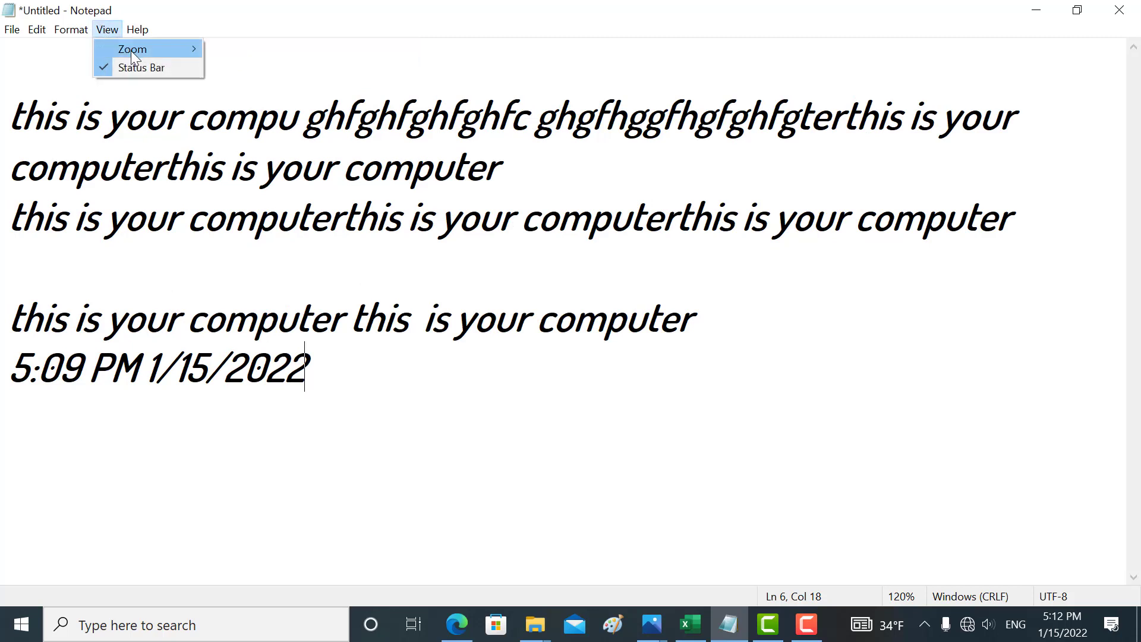
left_click(238, 70)
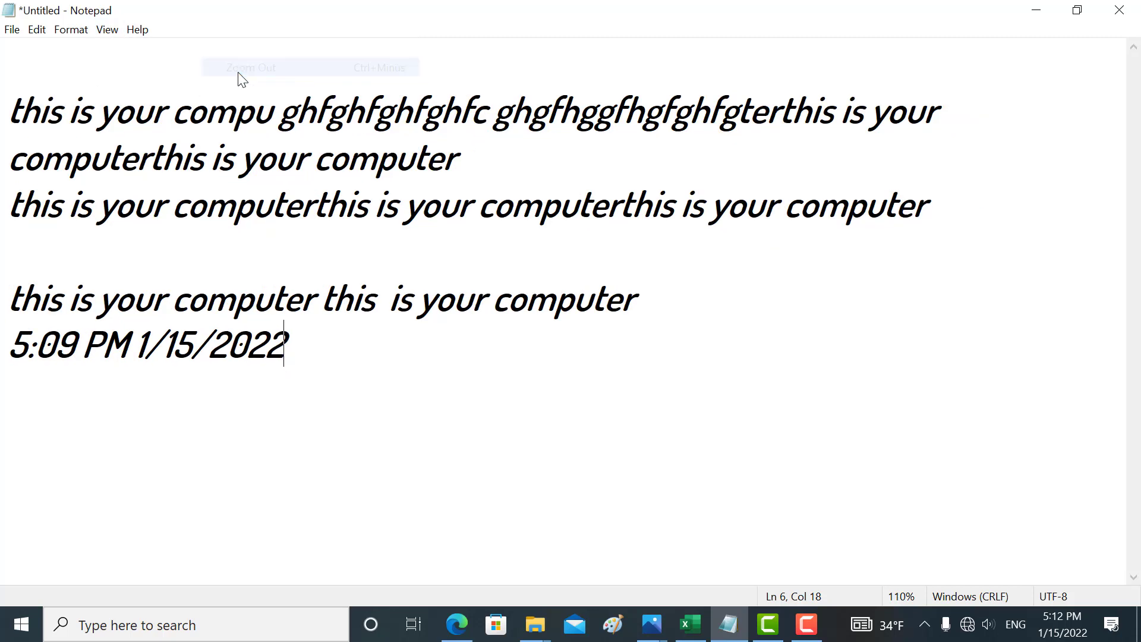
left_click(115, 31)
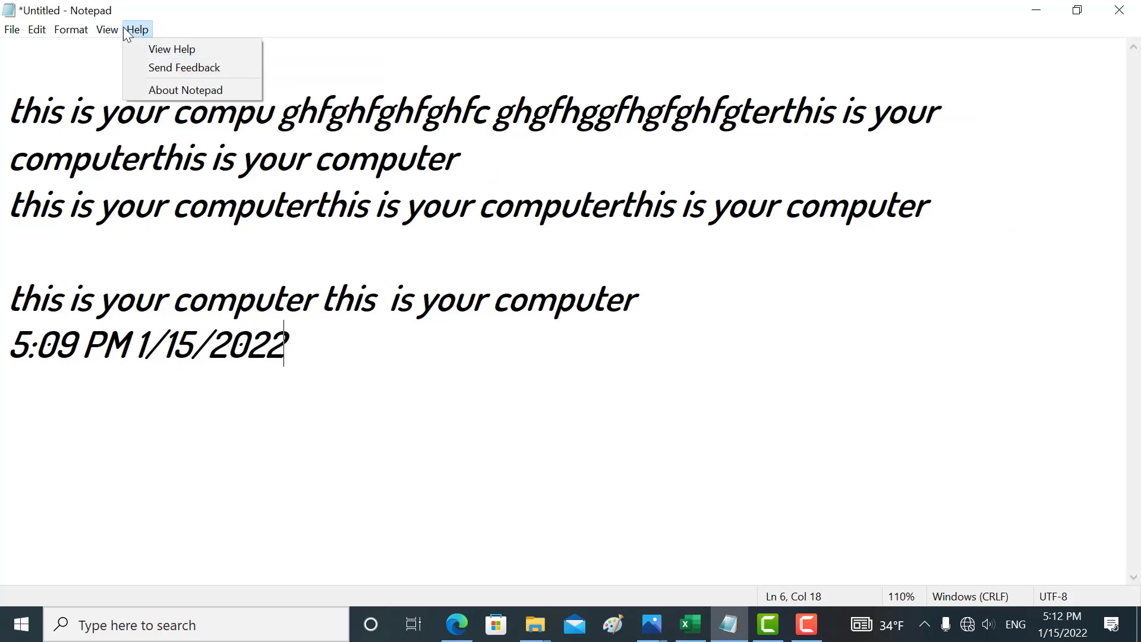
mouse_move(131, 53)
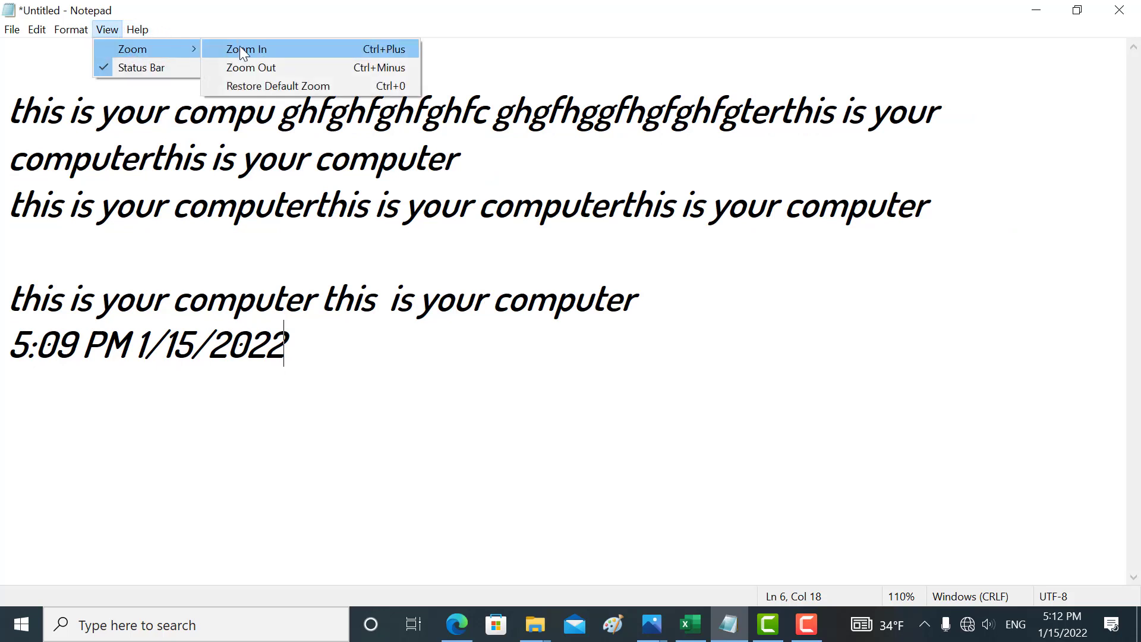
left_click(243, 53)
left_click(79, 32)
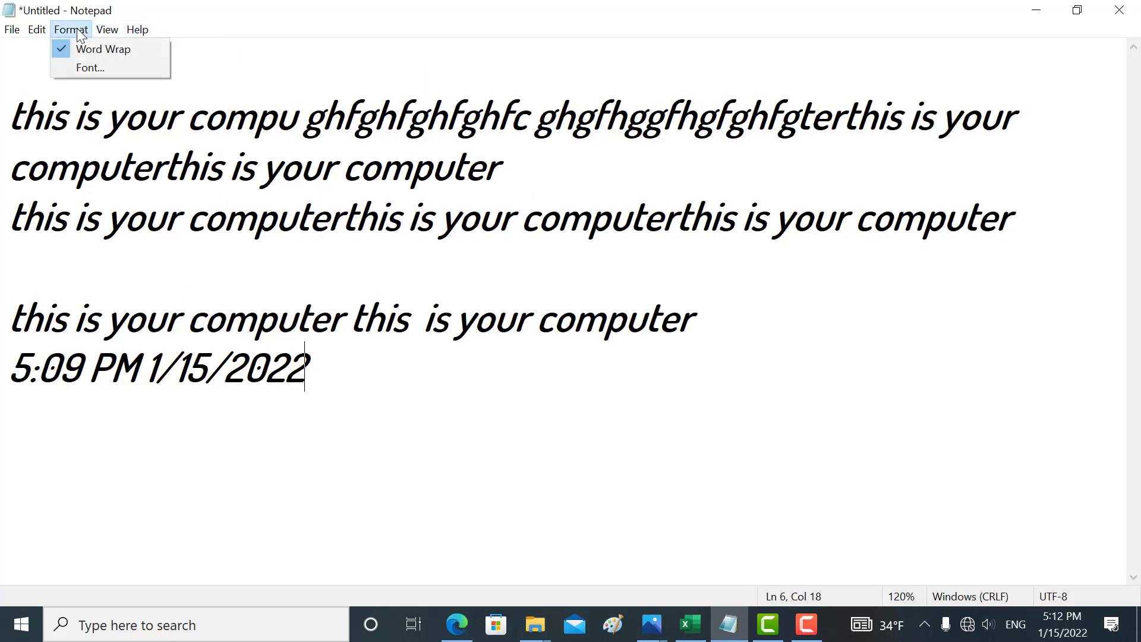
Restore the text view to its default zoom level.
mouse_move(107, 30)
mouse_move(129, 51)
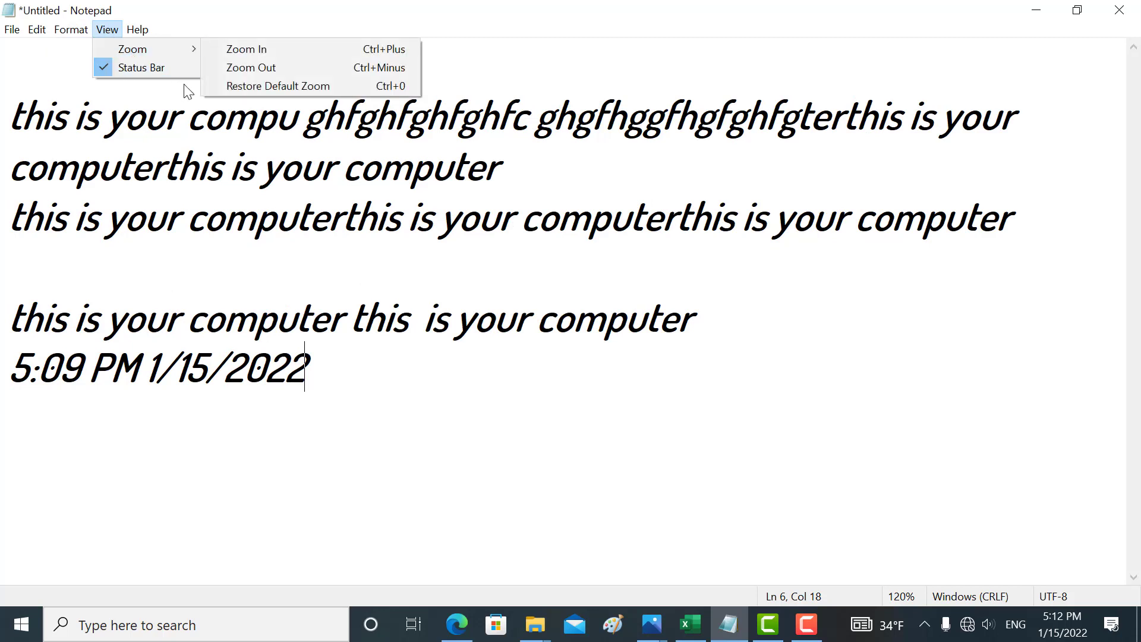
left_click(233, 86)
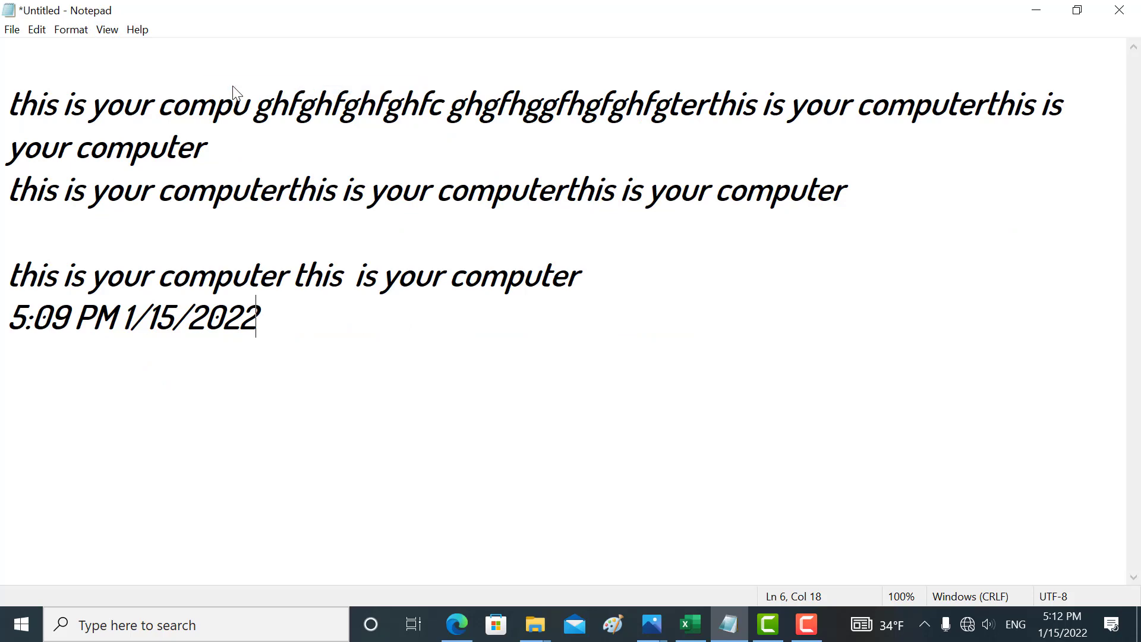
Zoom in on the text repeatedly until it reaches 160%.
key("ctrl+plus")
key("ctrl+plus")
key("ctrl+plus")
key("ctrl+plus")
key("ctrl+plus")
key("ctrl+plus")
key("ctrl+plus")
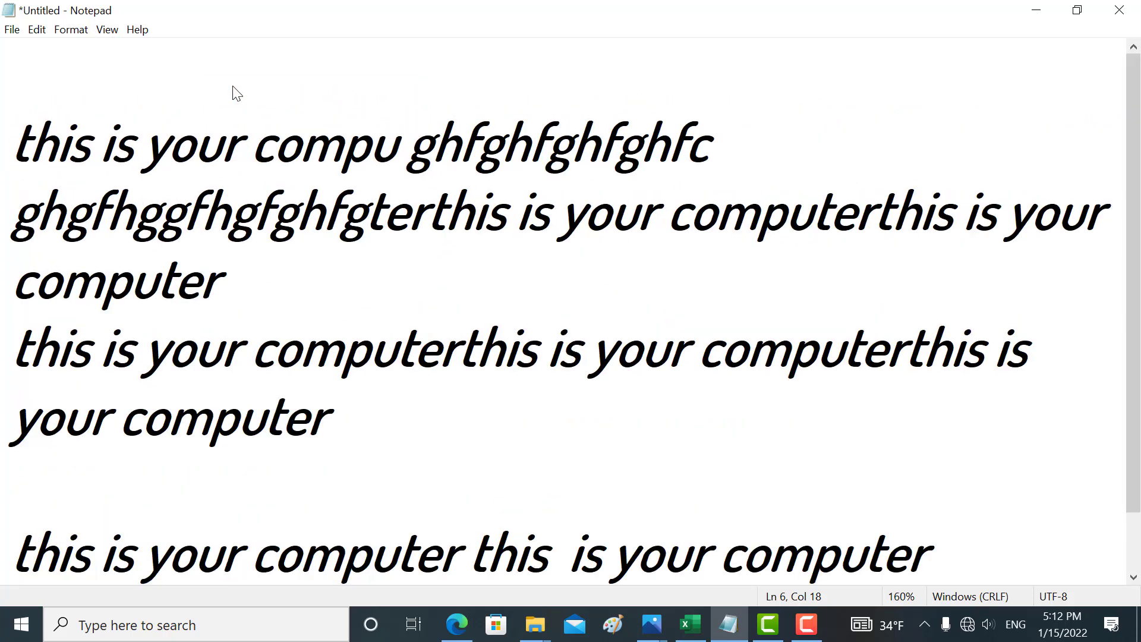
Zoom the text out step by step to 70%.
key("ctrl+minus")
key("ctrl+minus")
key("ctrl+minus")
key("ctrl+minus")
key("ctrl+minus")
key("ctrl+minus")
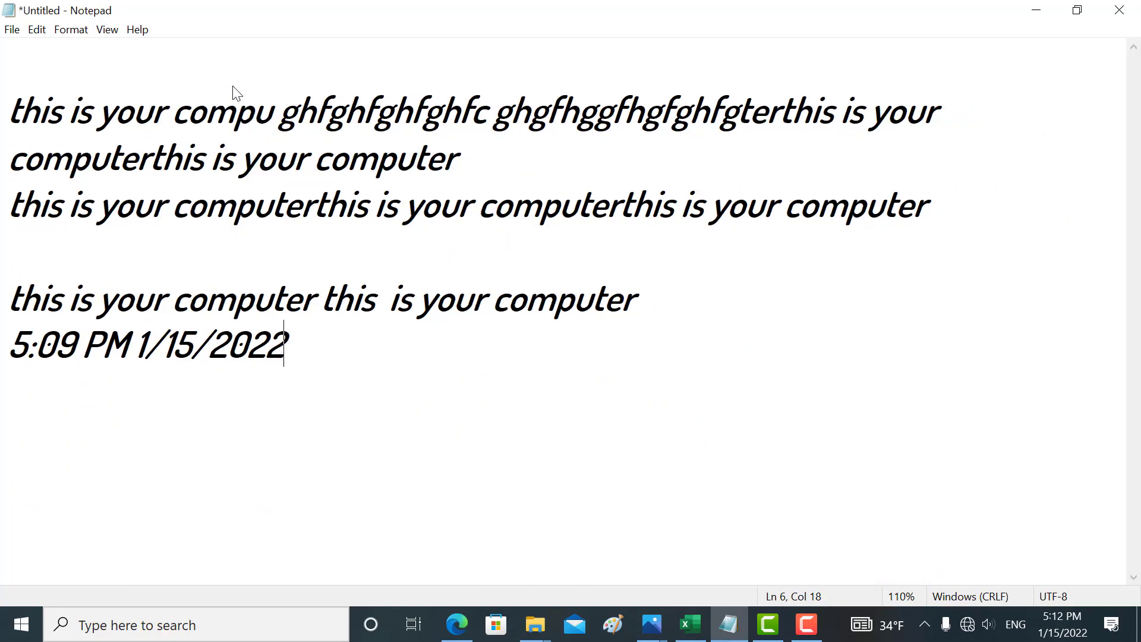
key("ctrl+minus")
key("ctrl+minus")
key("ctrl+minus")
key("ctrl+minus")
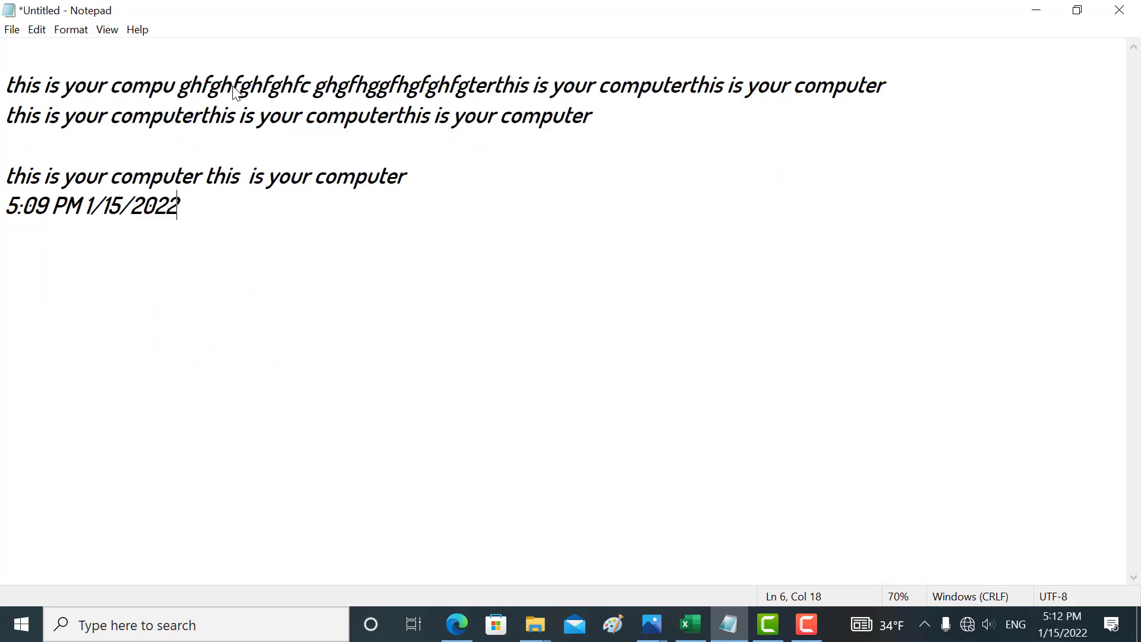
Zoom the text in to 140% and back out to 70%.
key("ctrl+plus")
key("ctrl+plus")
key("ctrl+plus")
key("ctrl+plus")
key("ctrl+plus")
key("ctrl+plus")
key("ctrl+plus")
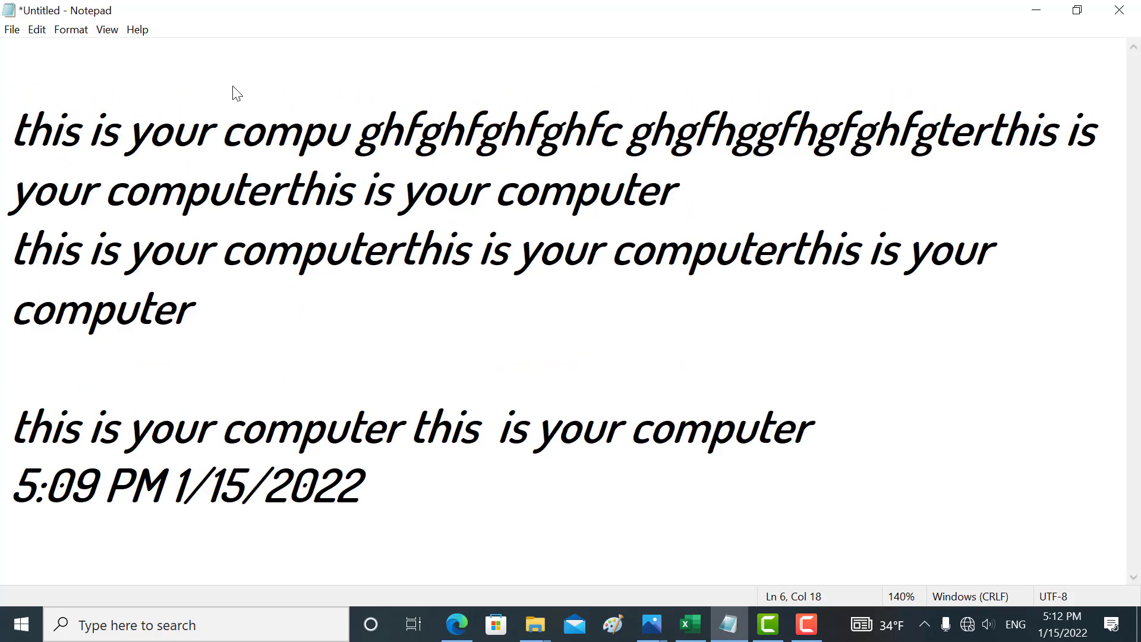
key("ctrl+minus")
key("ctrl+minus")
key("ctrl+minus")
key("ctrl+minus")
key("ctrl+minus")
key("ctrl+minus")
key("ctrl+minus")
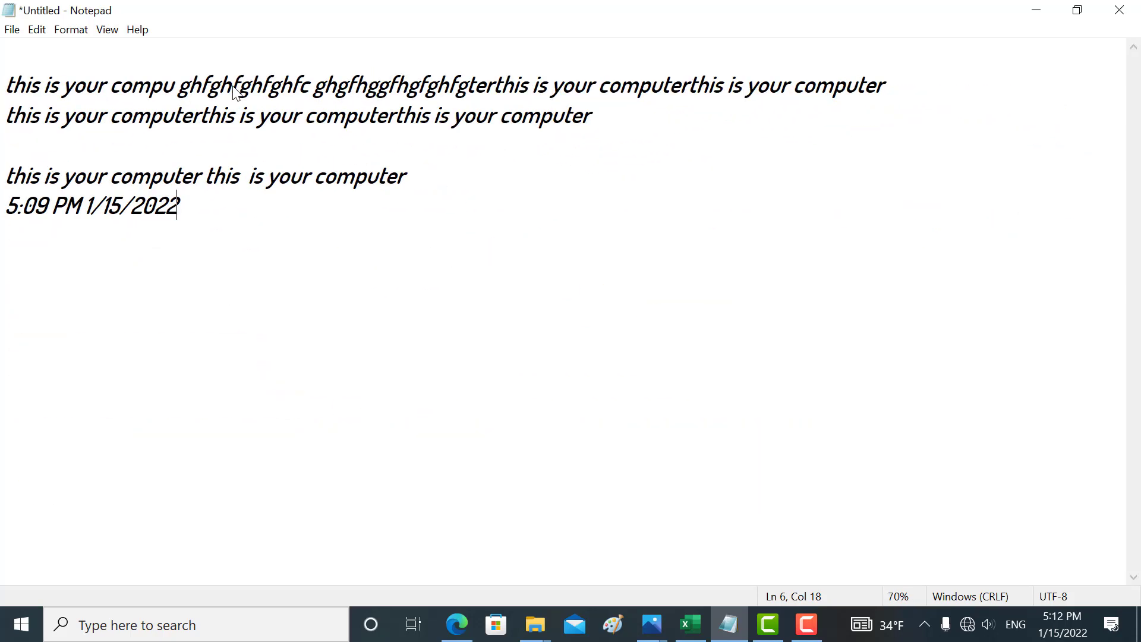
Hide the status bar and show it again.
left_click(101, 30)
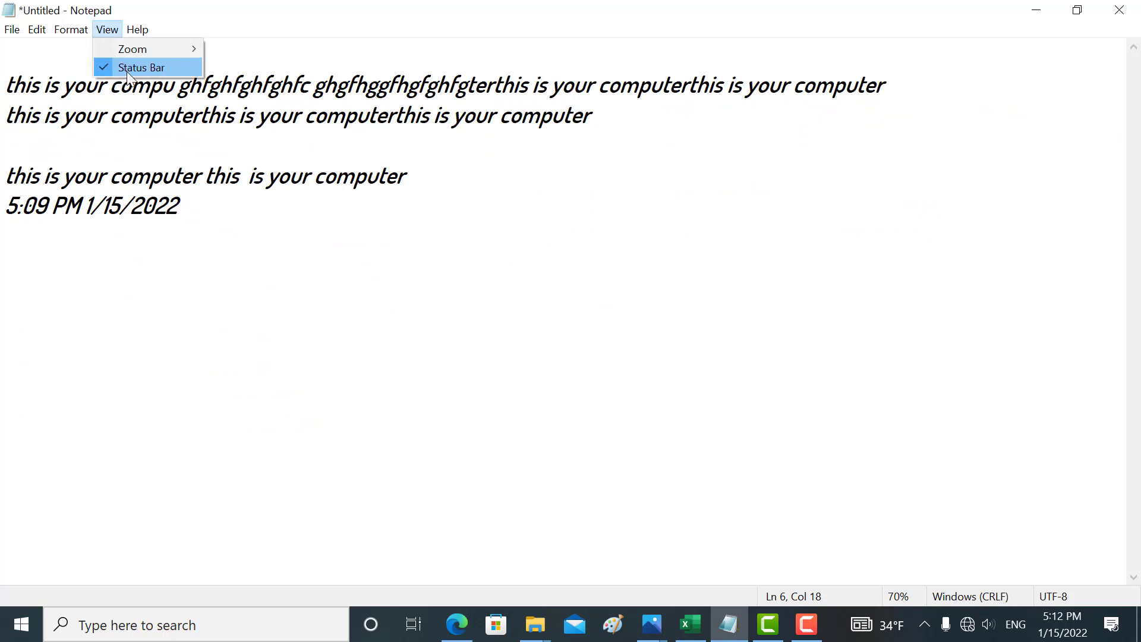
left_click(227, 240)
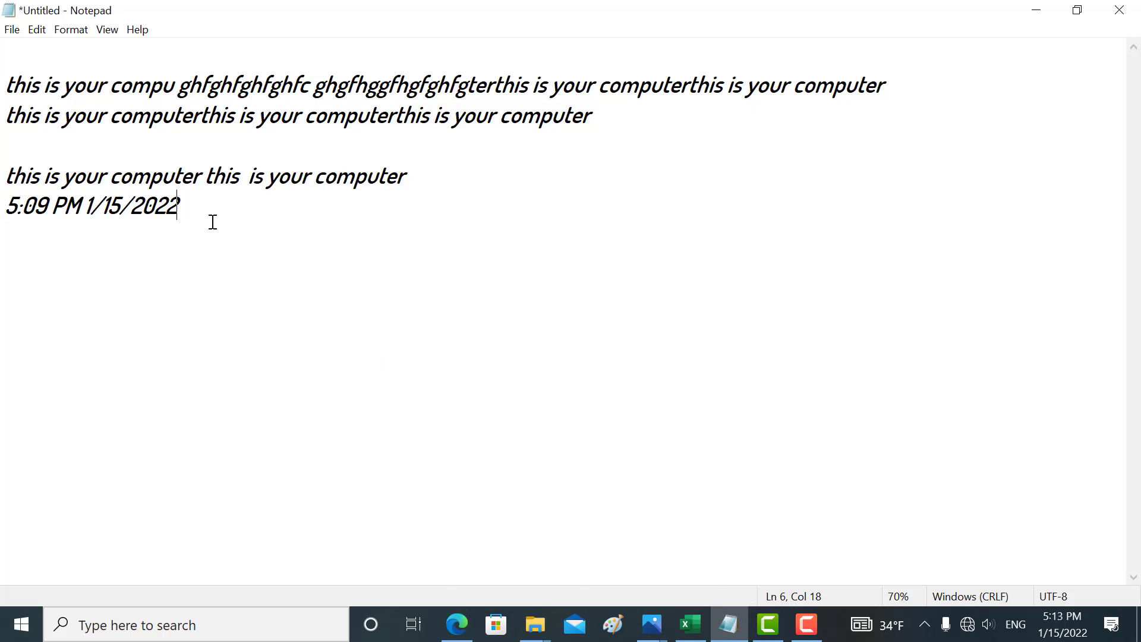
left_click(107, 31)
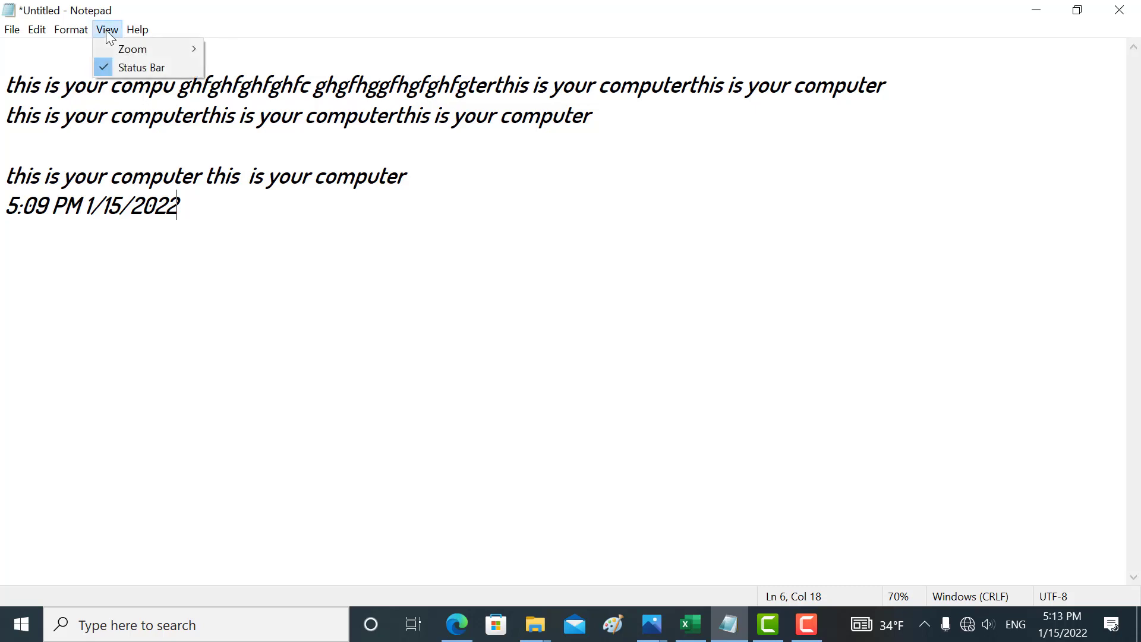
left_click(144, 73)
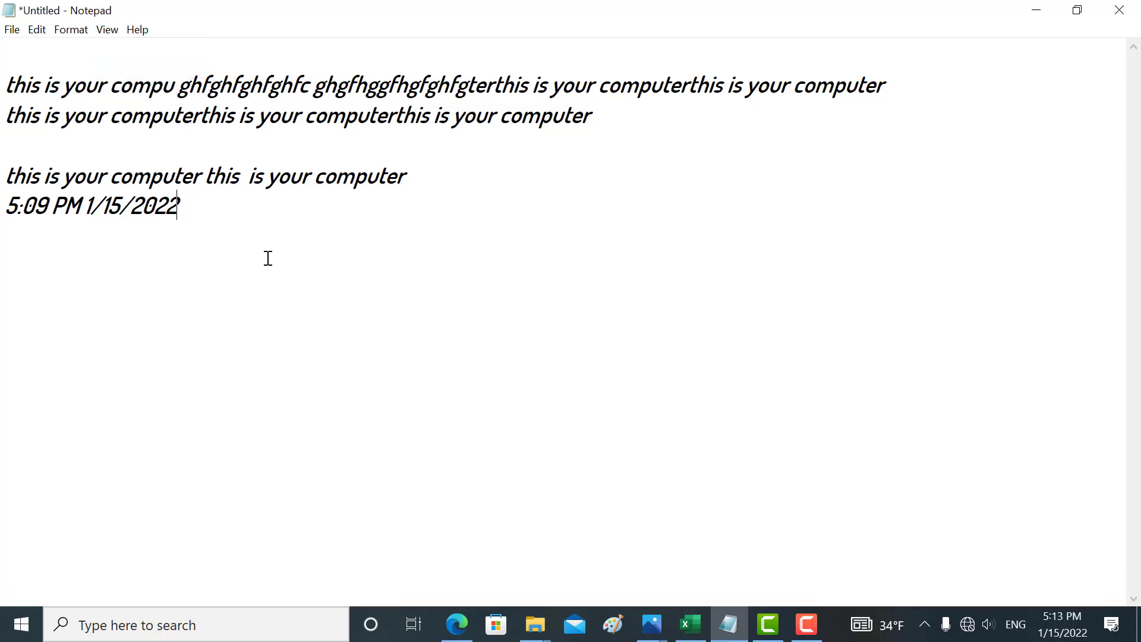
left_click(107, 28)
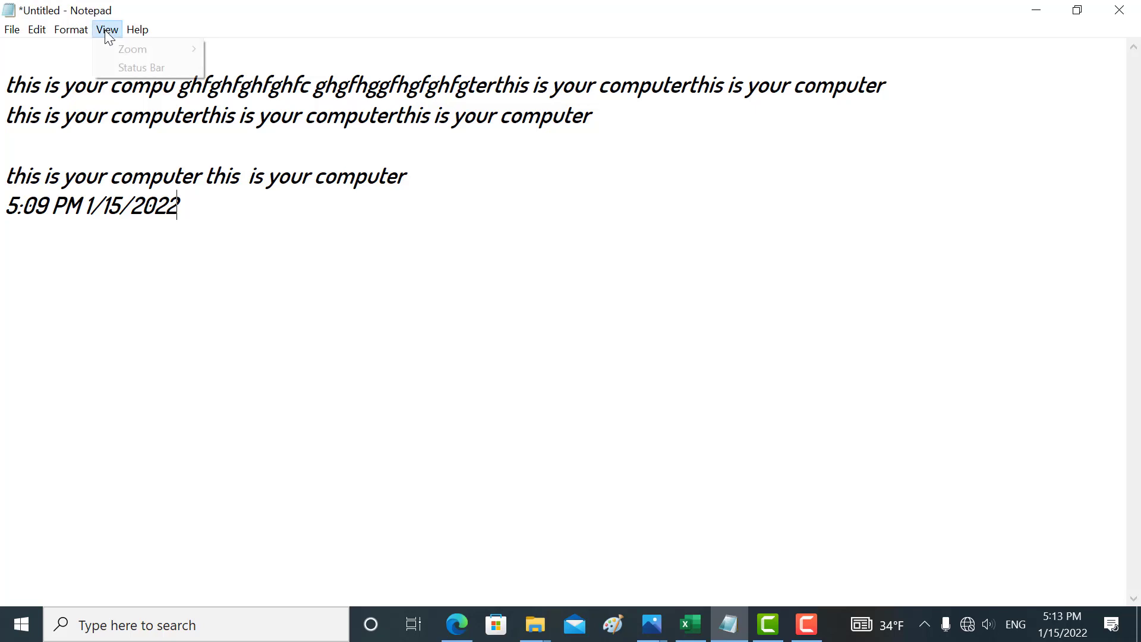
left_click(132, 69)
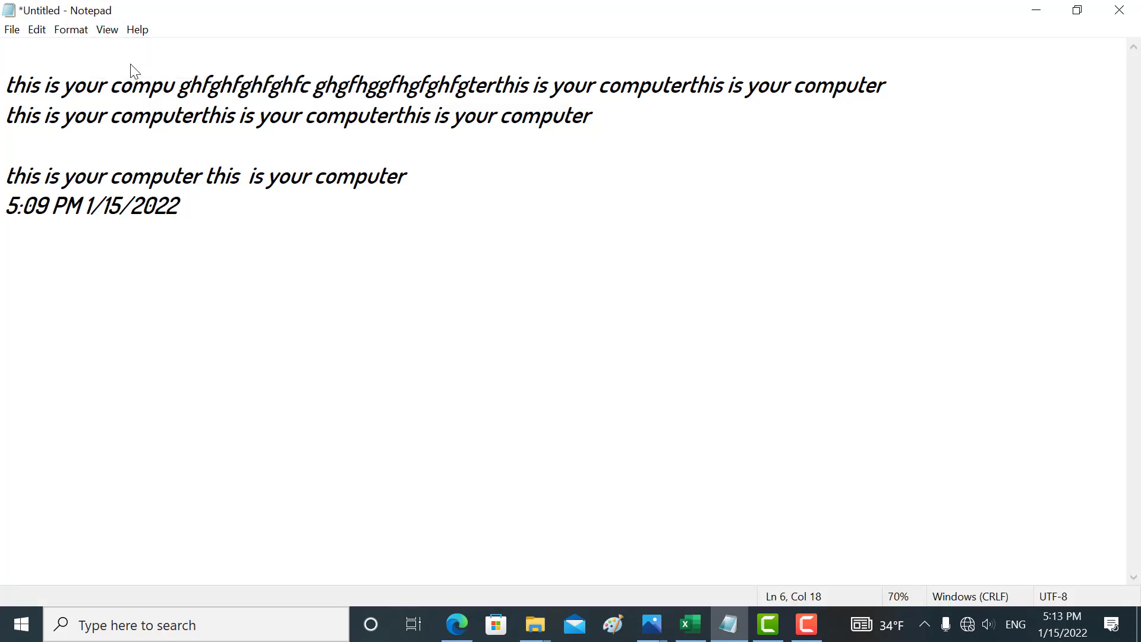
Open Notepad's online help page in the browser, and close both browser tabs to return to the text.
left_click(137, 32)
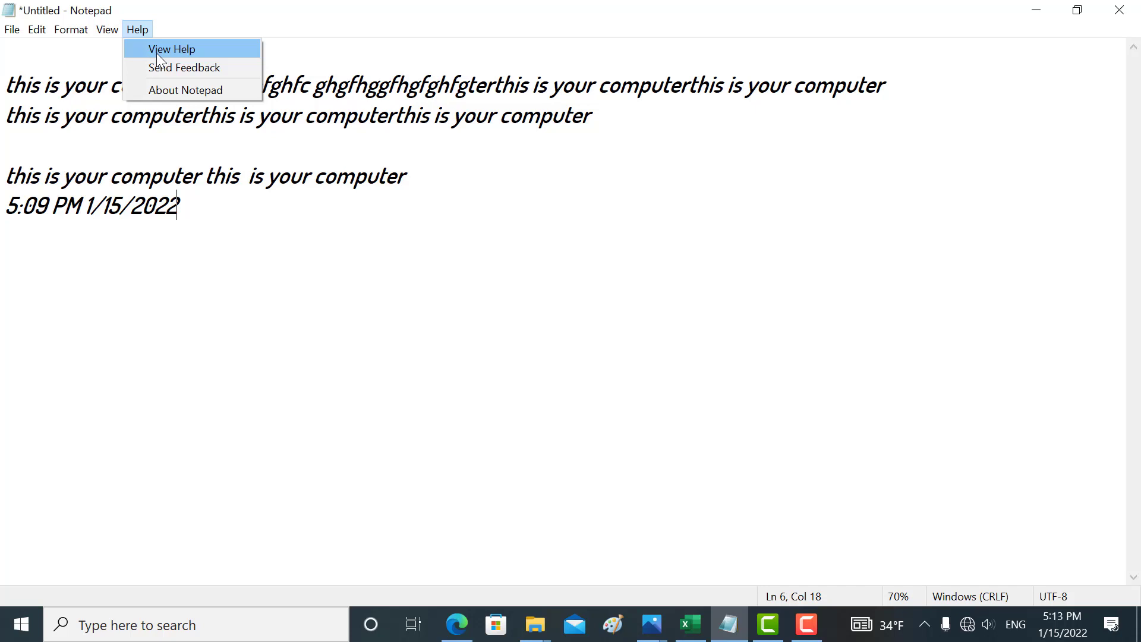
left_click(156, 52)
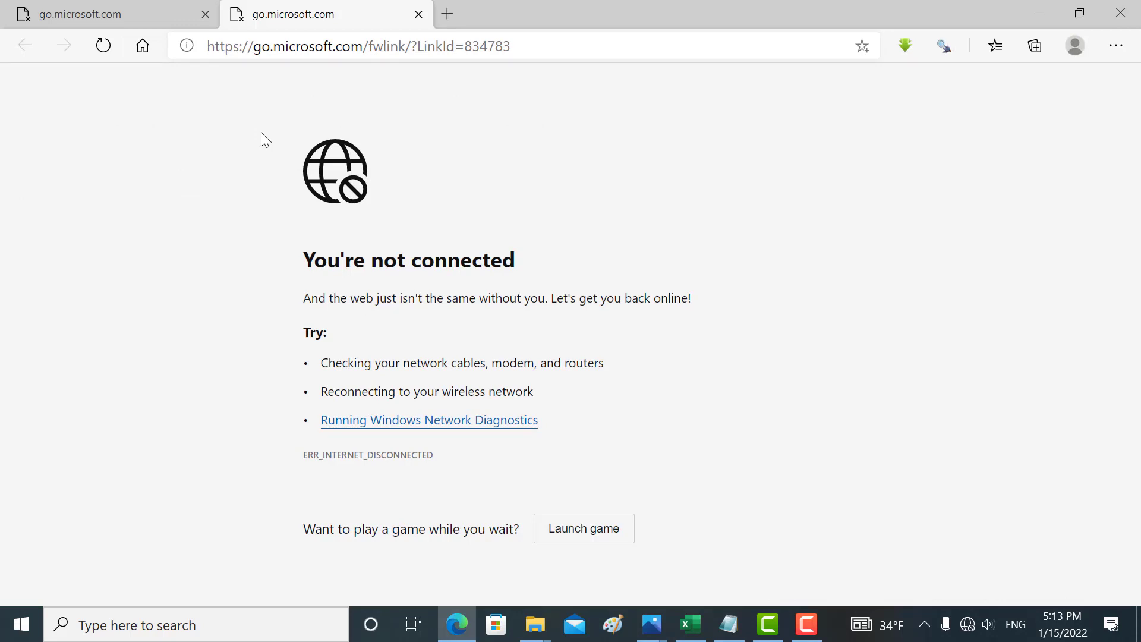
left_click(418, 14)
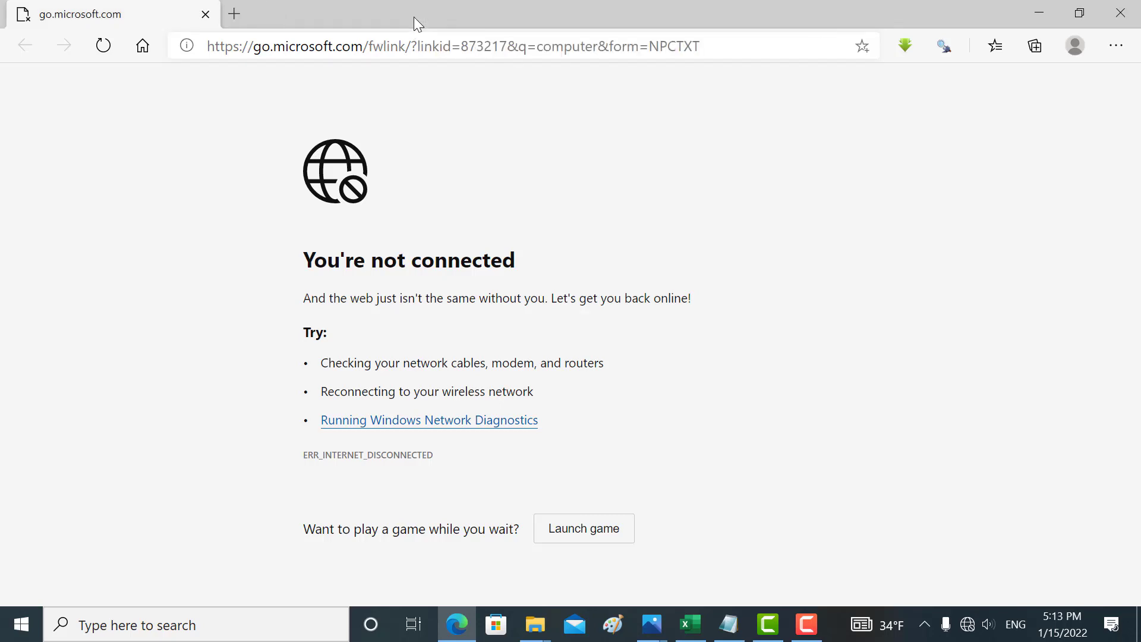
left_click(206, 15)
Open the Feedback Hub from Notepad's Send Feedback command.
left_click(146, 30)
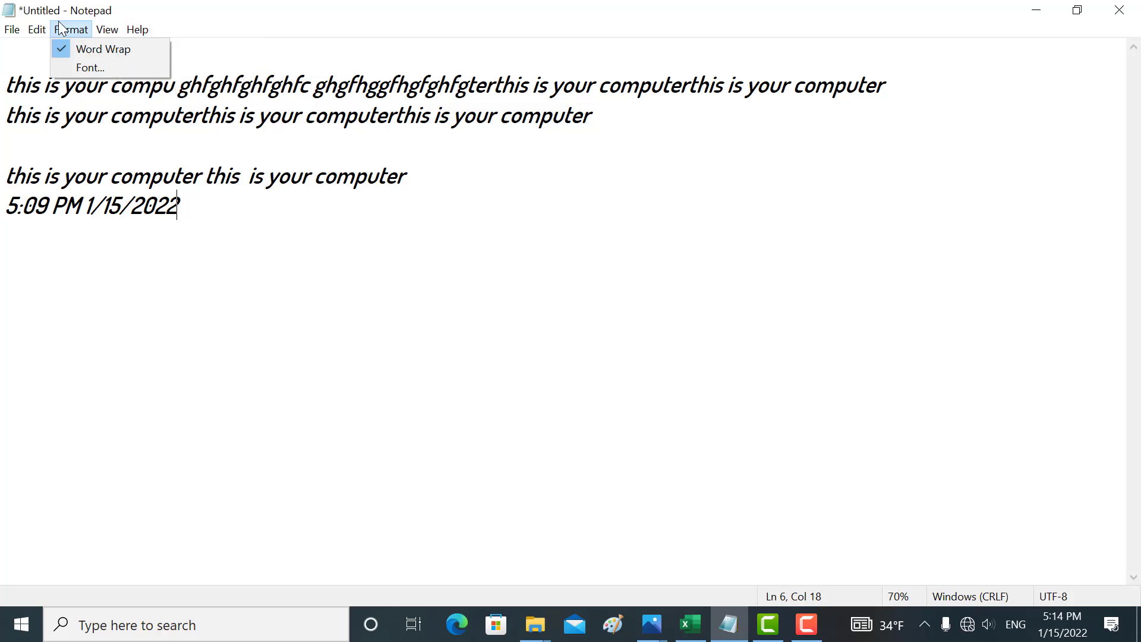
mouse_move(37, 29)
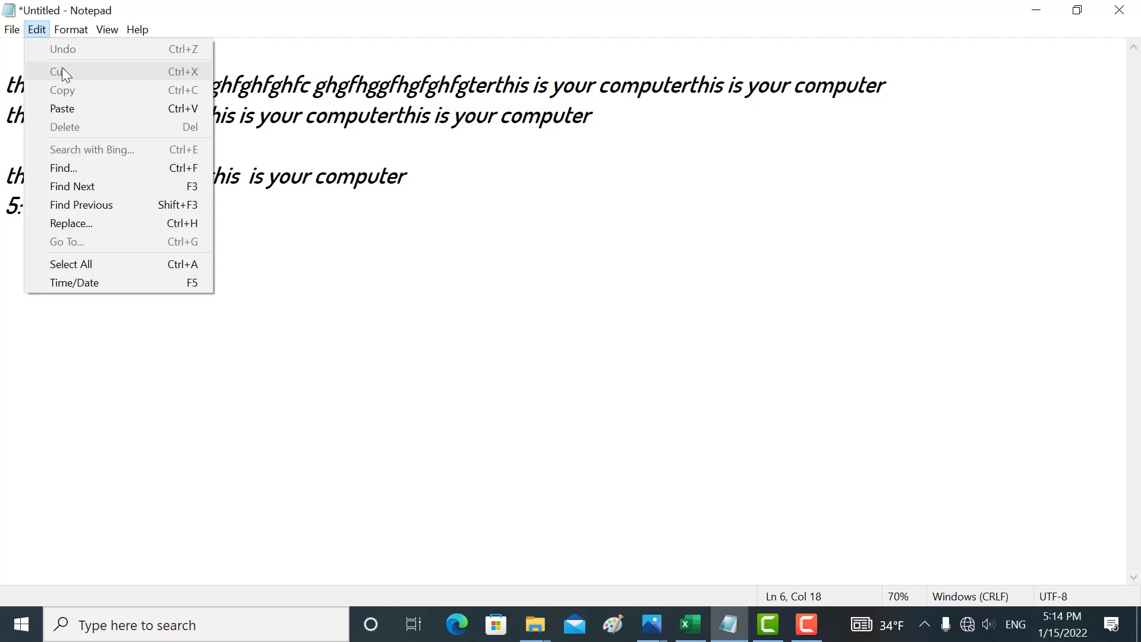
mouse_move(136, 31)
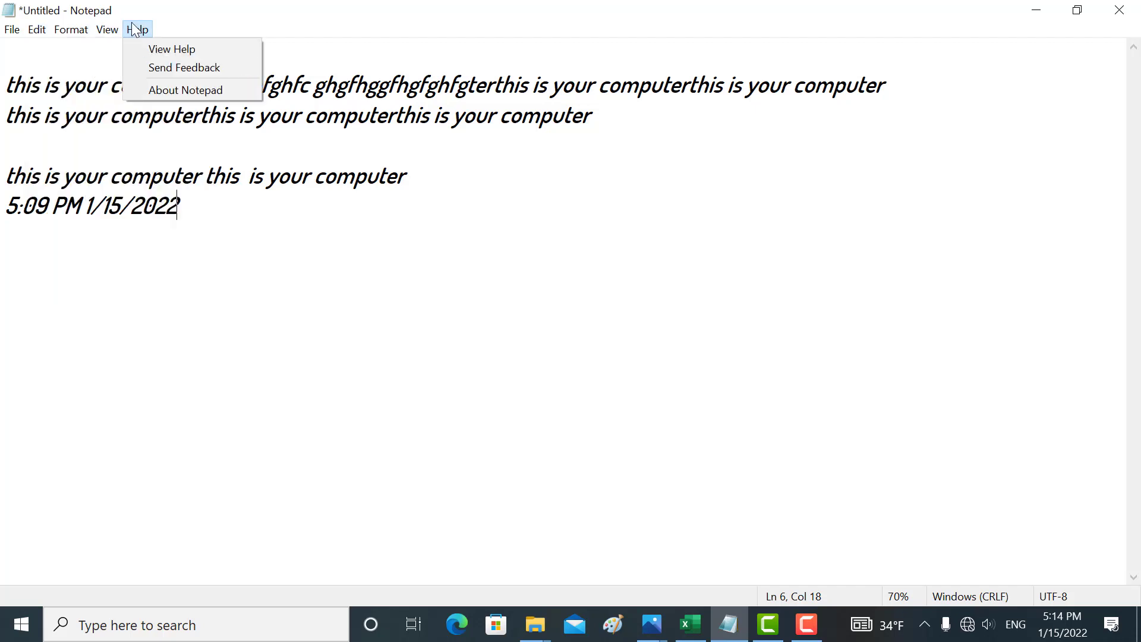
left_click(166, 70)
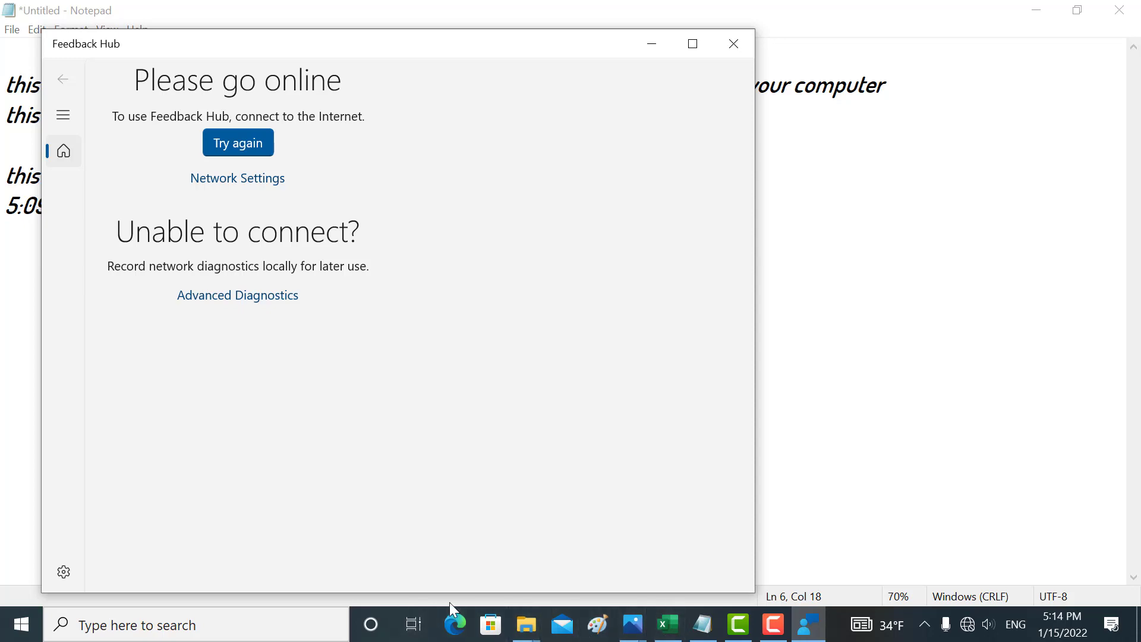
Search Windows for "word" and switch to the Word app.
left_click(22, 624)
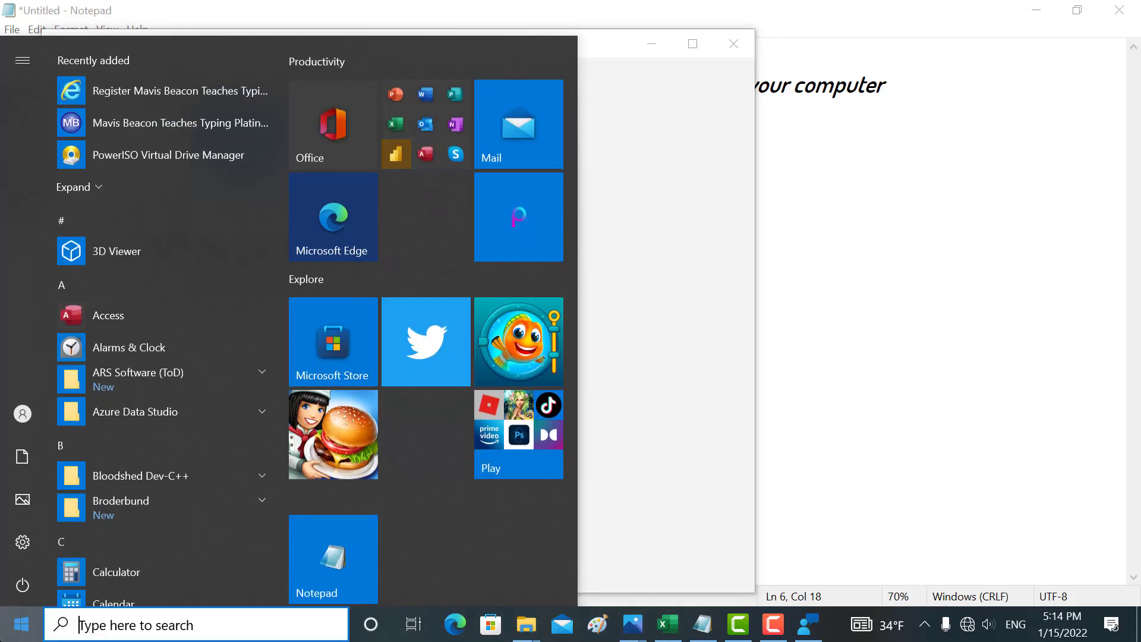
type("word")
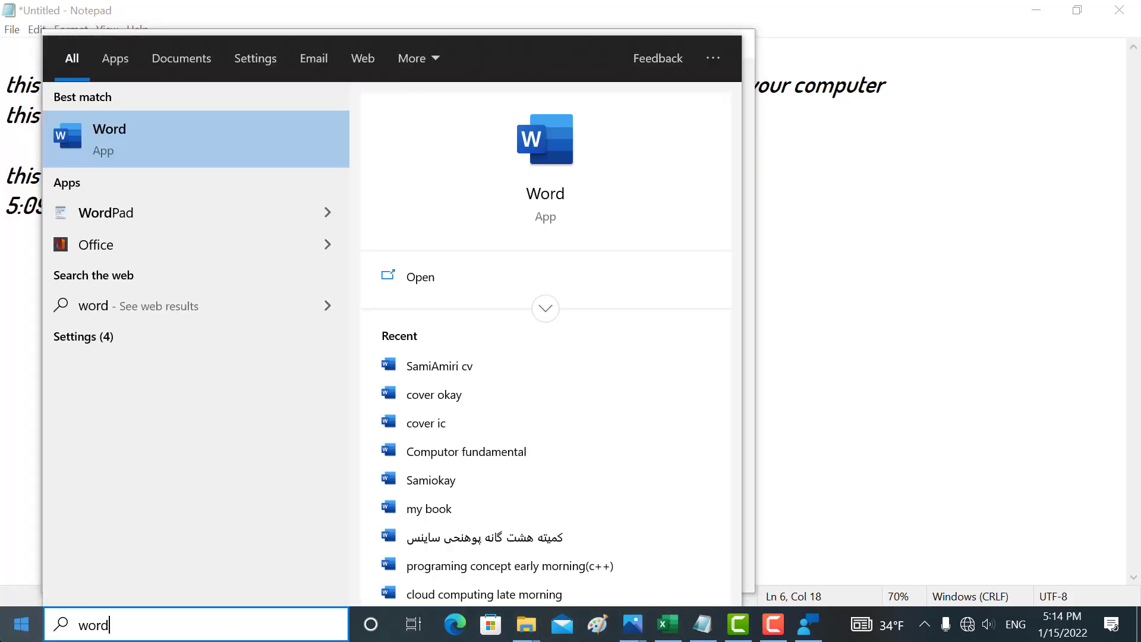
left_click(108, 143)
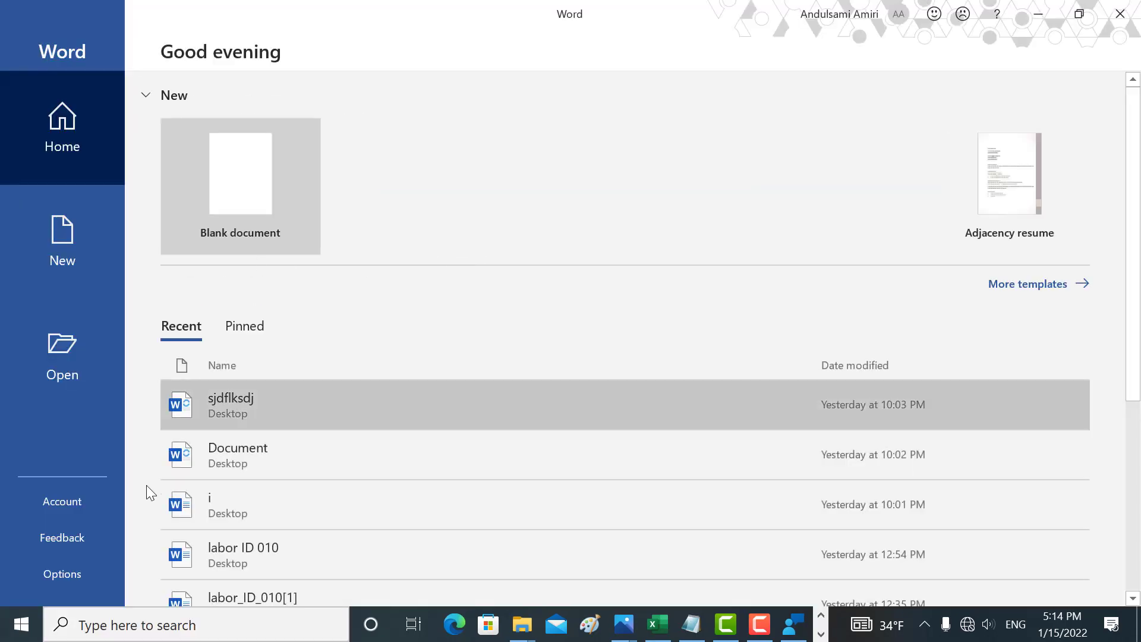
Open Word's Send a Smile feedback form, include a screenshot, and close the form without submitting it.
left_click(81, 541)
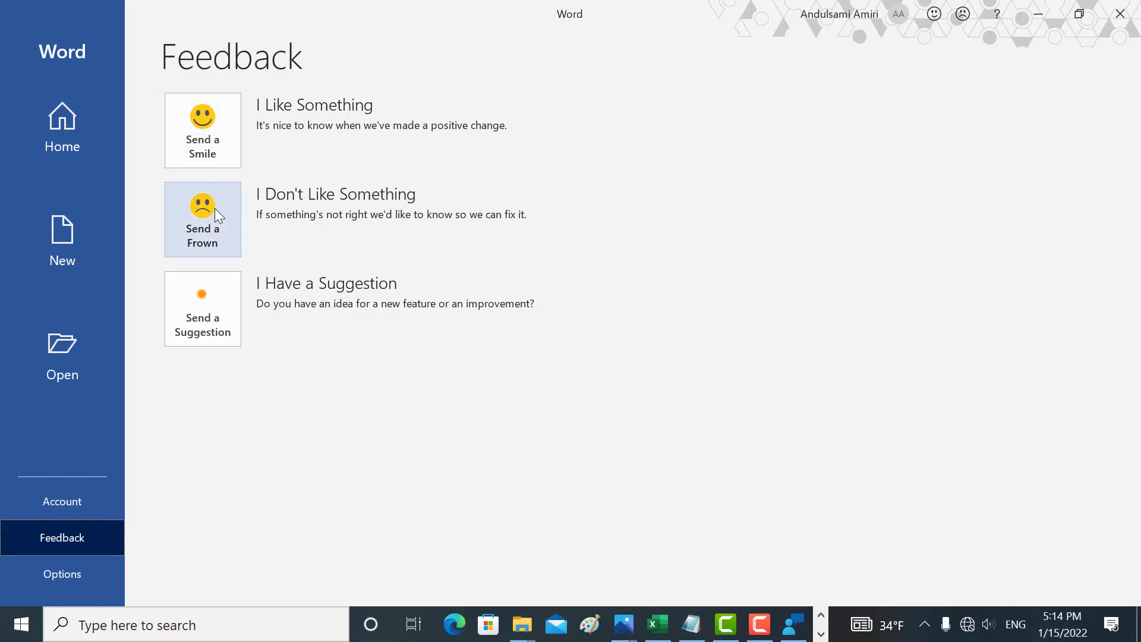
left_click(208, 159)
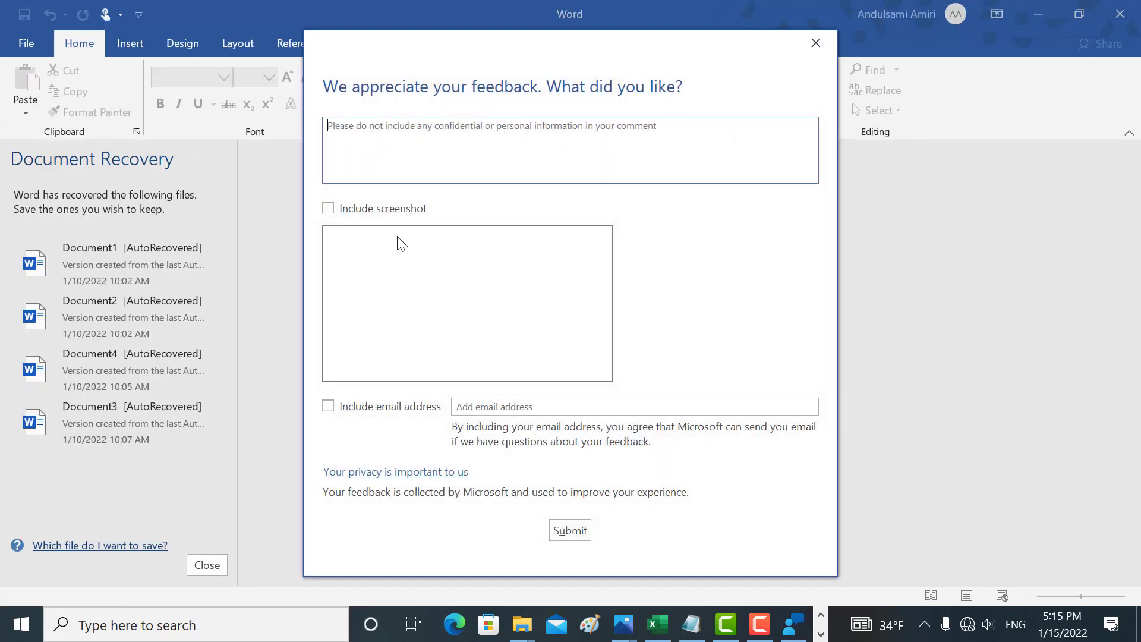
left_click(365, 208)
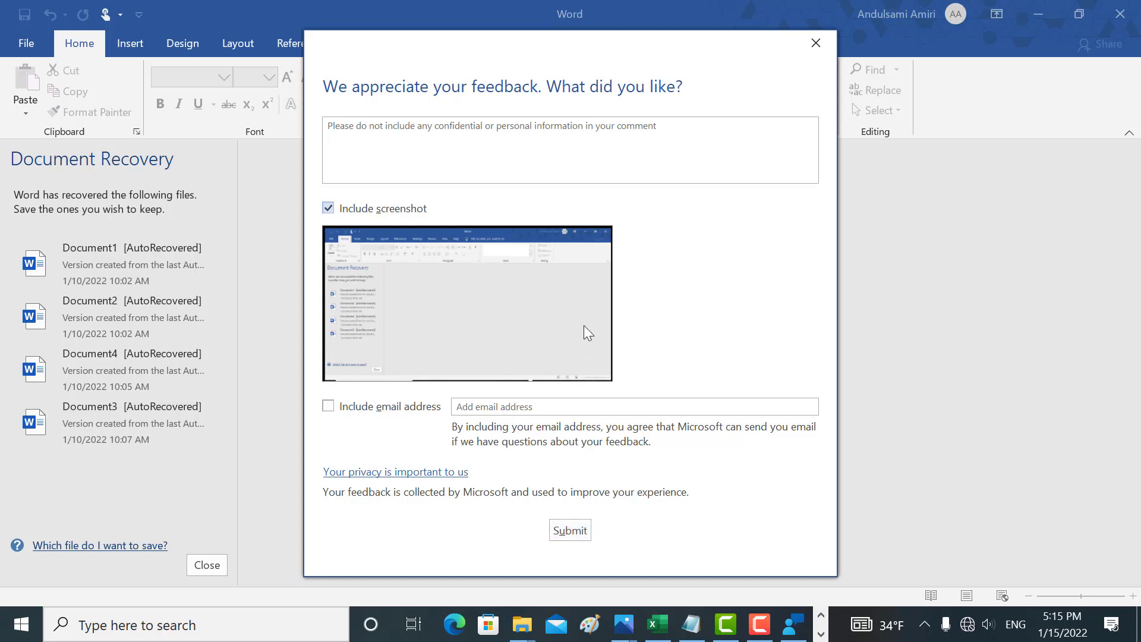
left_click(823, 52)
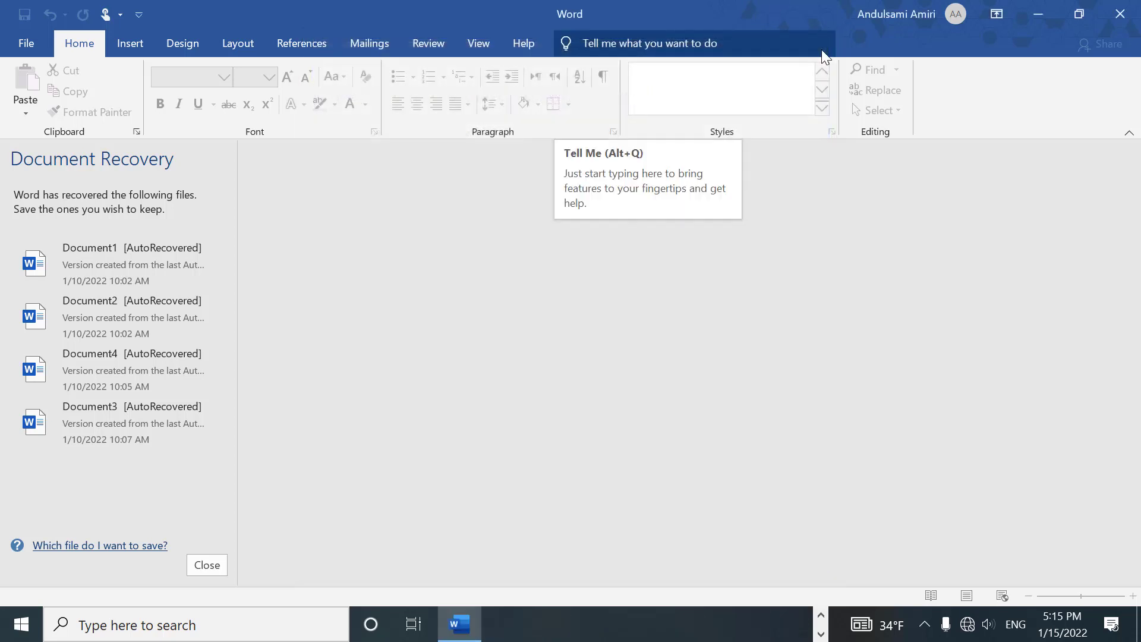
Close Word, keeping its recovered files for the next start, and close the Feedback Hub window.
left_click(1120, 14)
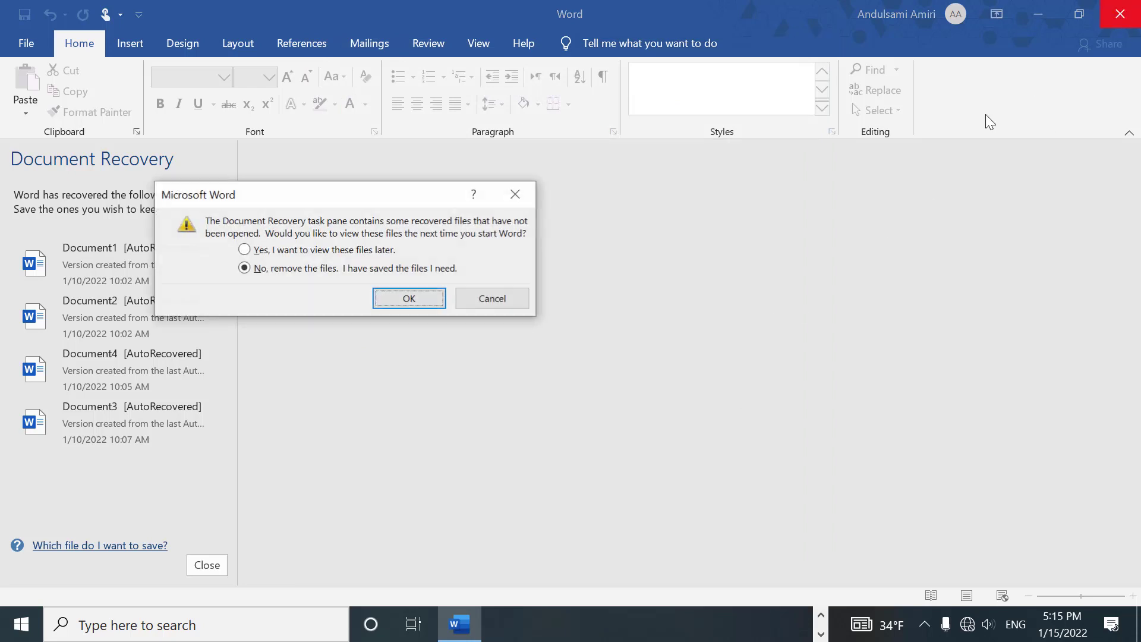
left_click(385, 251)
left_click(398, 297)
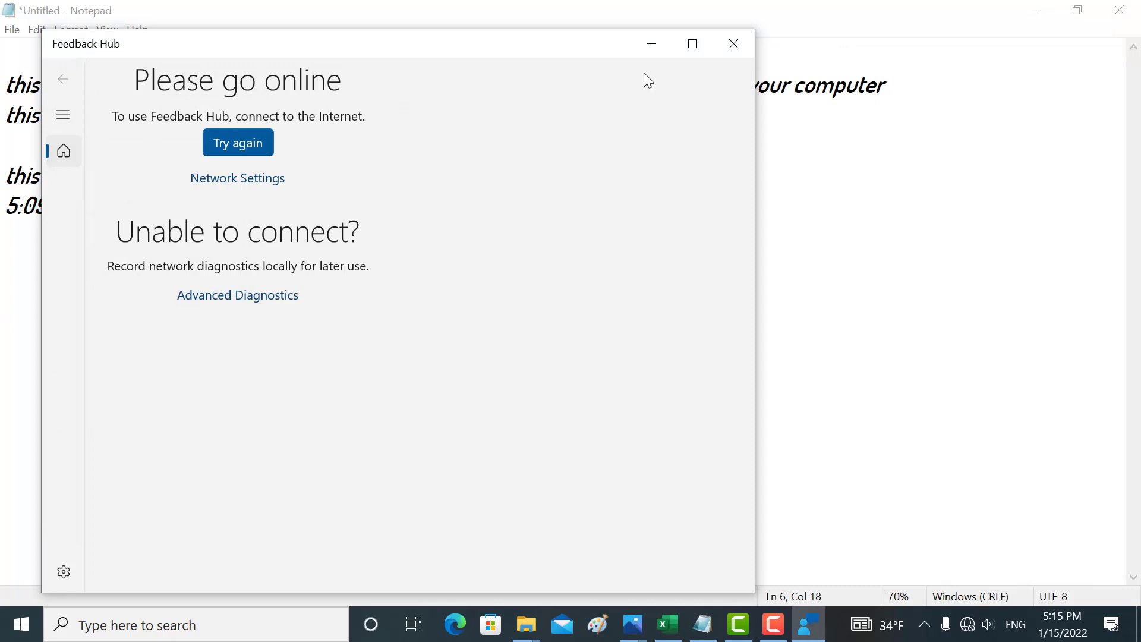
left_click(717, 50)
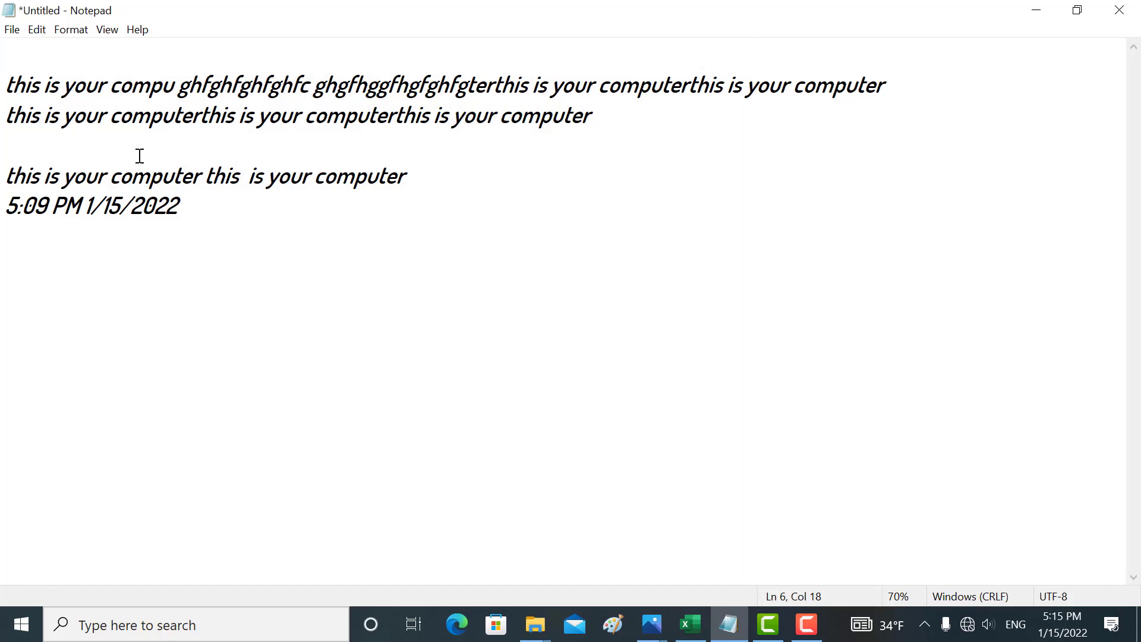
View the About Notepad information with the Windows version and license details, and close it.
left_click(139, 37)
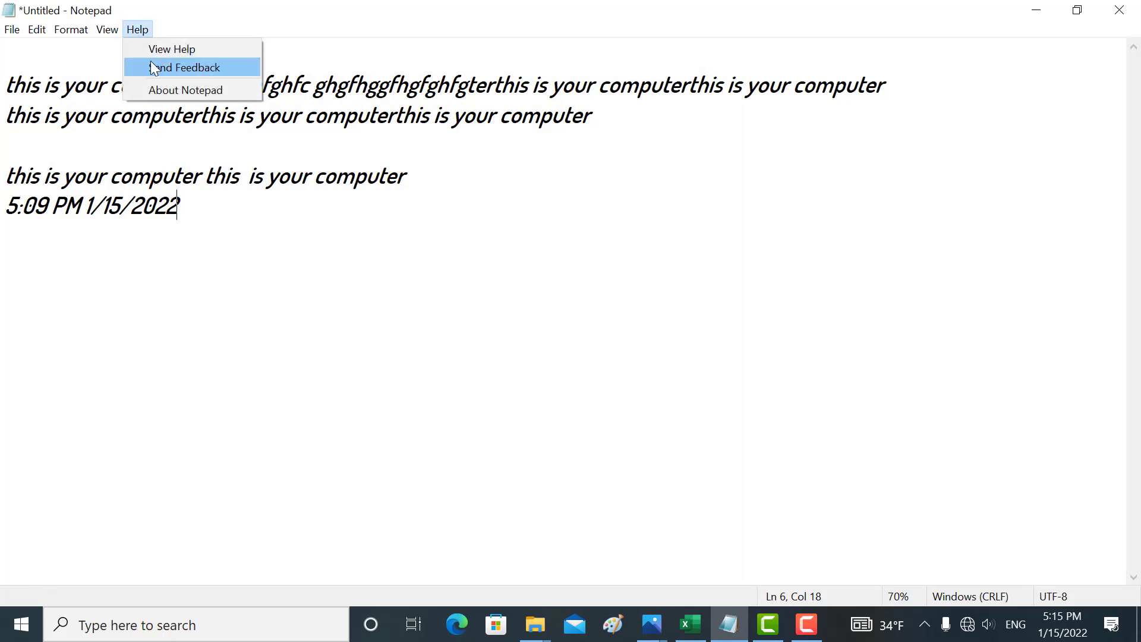
left_click(169, 90)
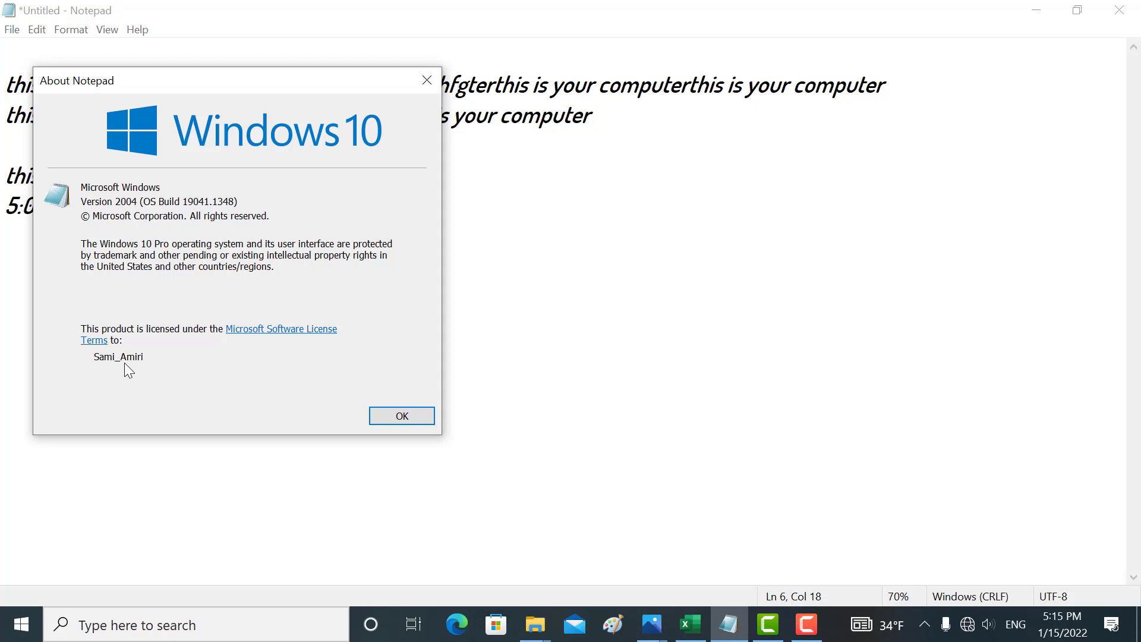
left_click(390, 417)
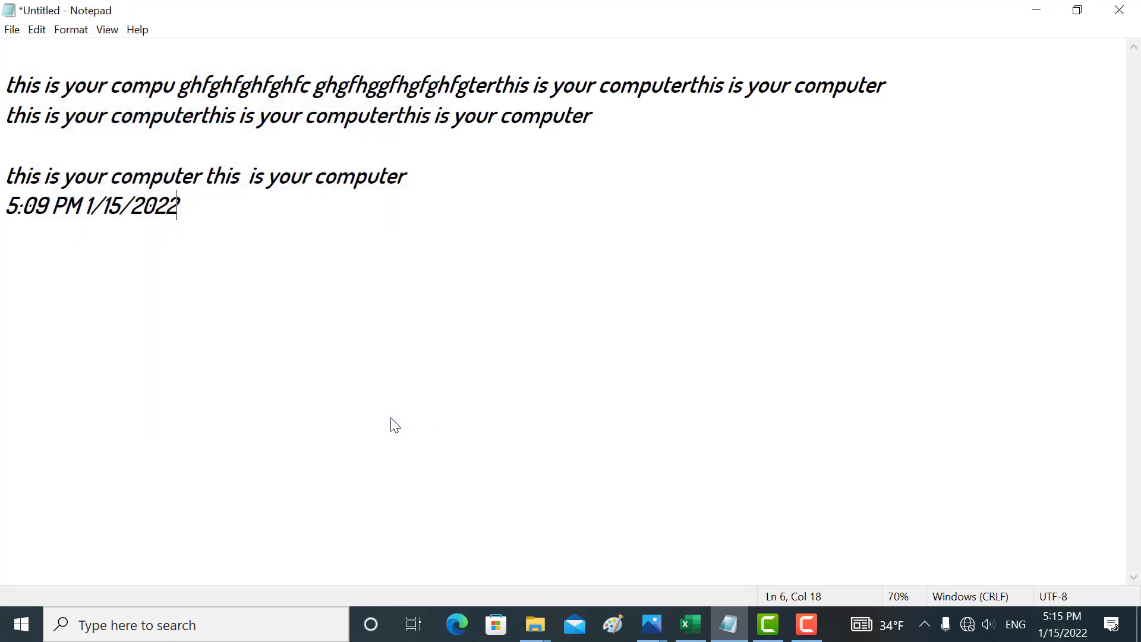
left_click(12, 30)
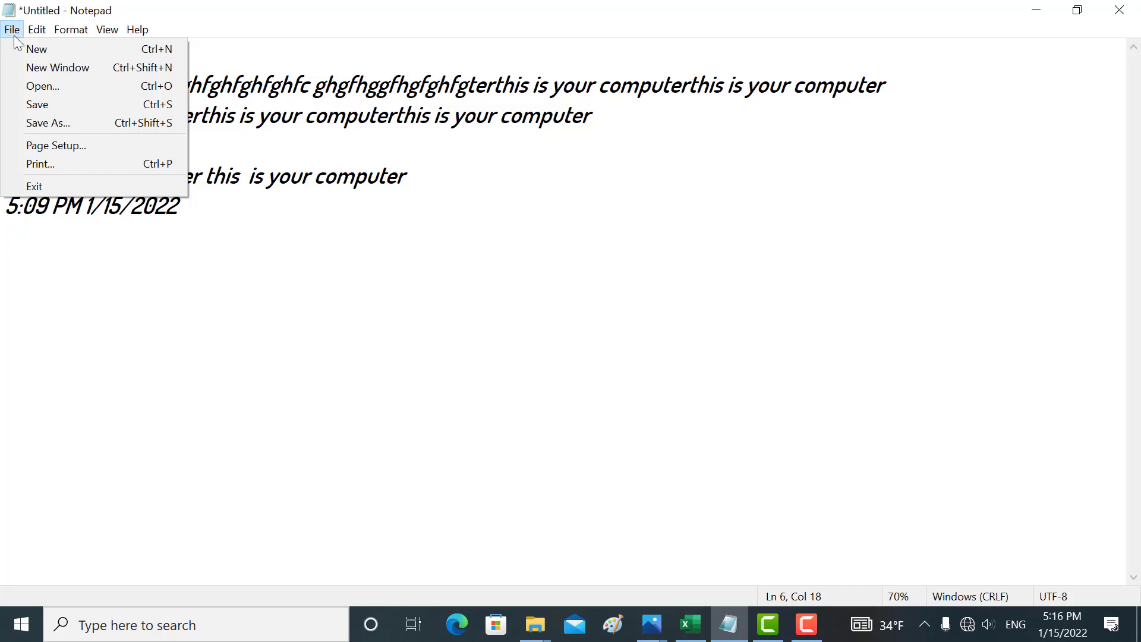
mouse_move(71, 29)
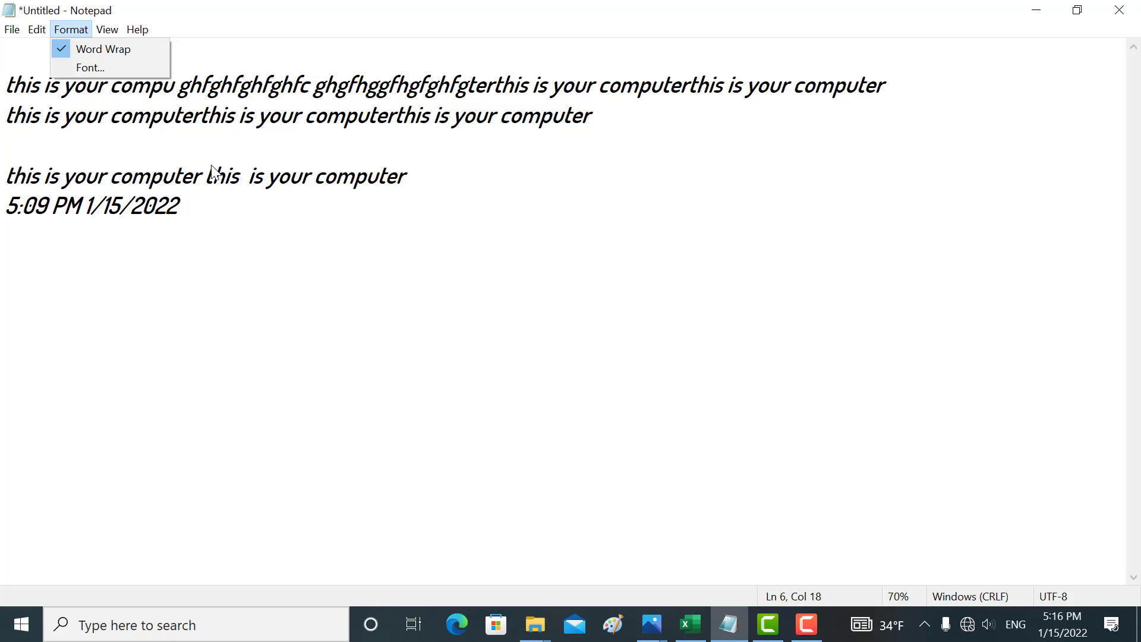
left_click(189, 199)
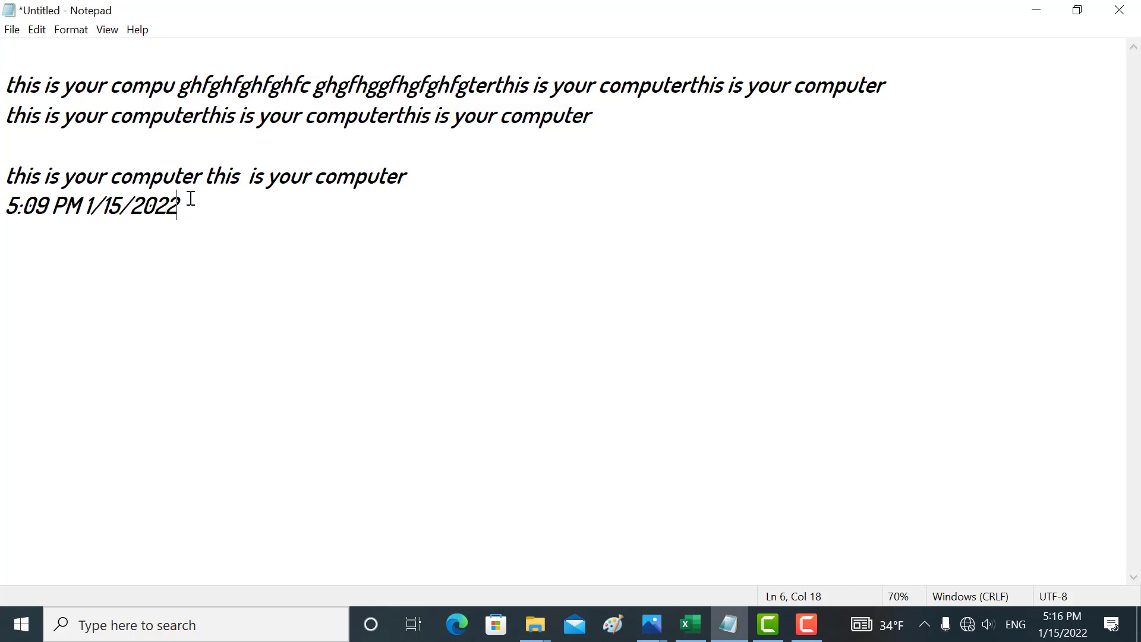
left_click_drag(172, 220, 67, 112)
left_click(64, 113)
left_click(22, 32)
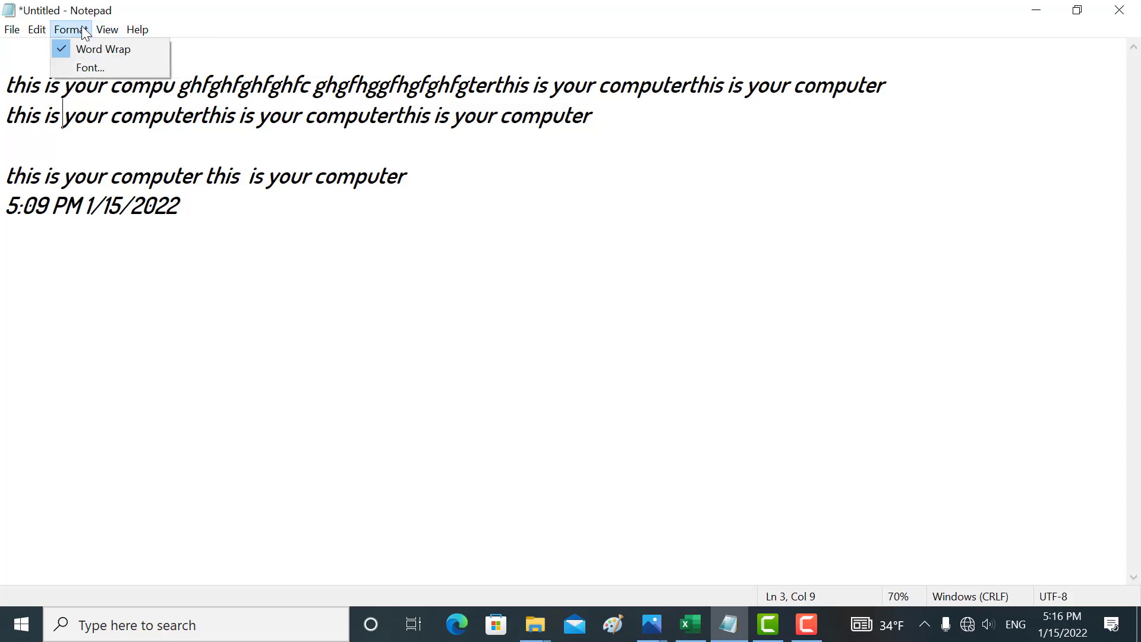
key("Left")
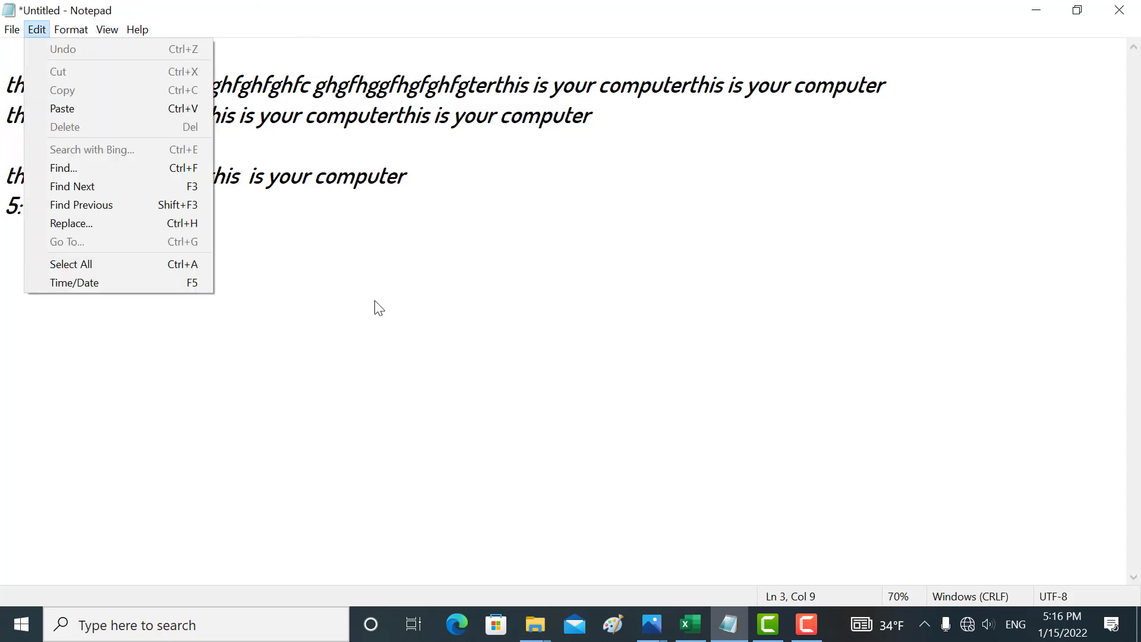
Minimize Notepad and switch to Excel by searching Windows for "exc", creating a blank workbook in a maximized window.
left_click(1045, 9)
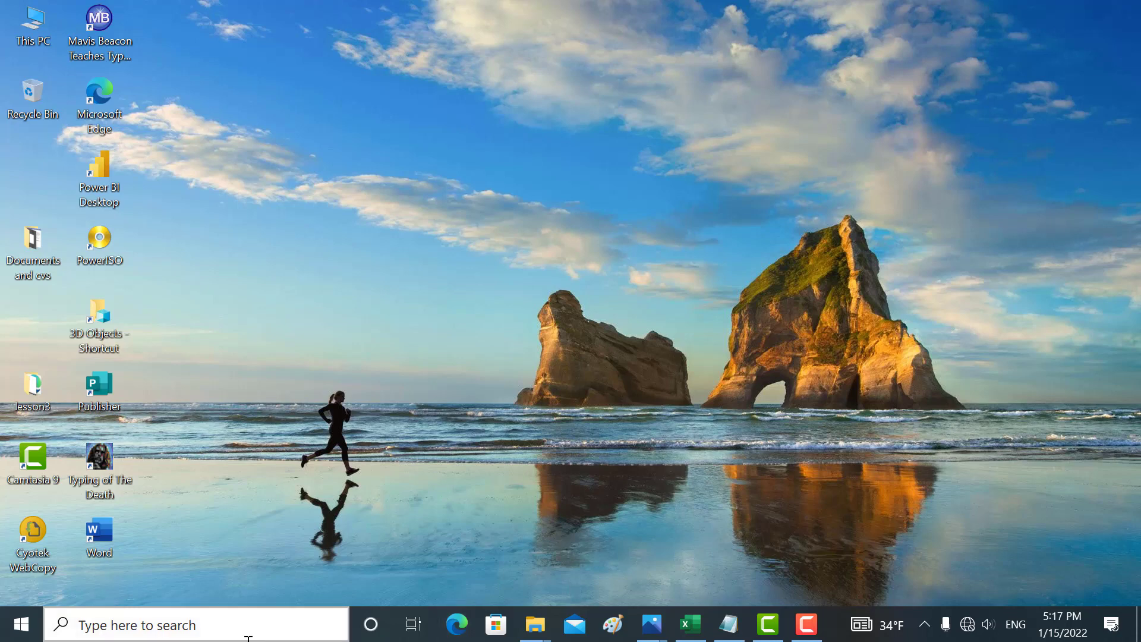
left_click(132, 628)
key("super")
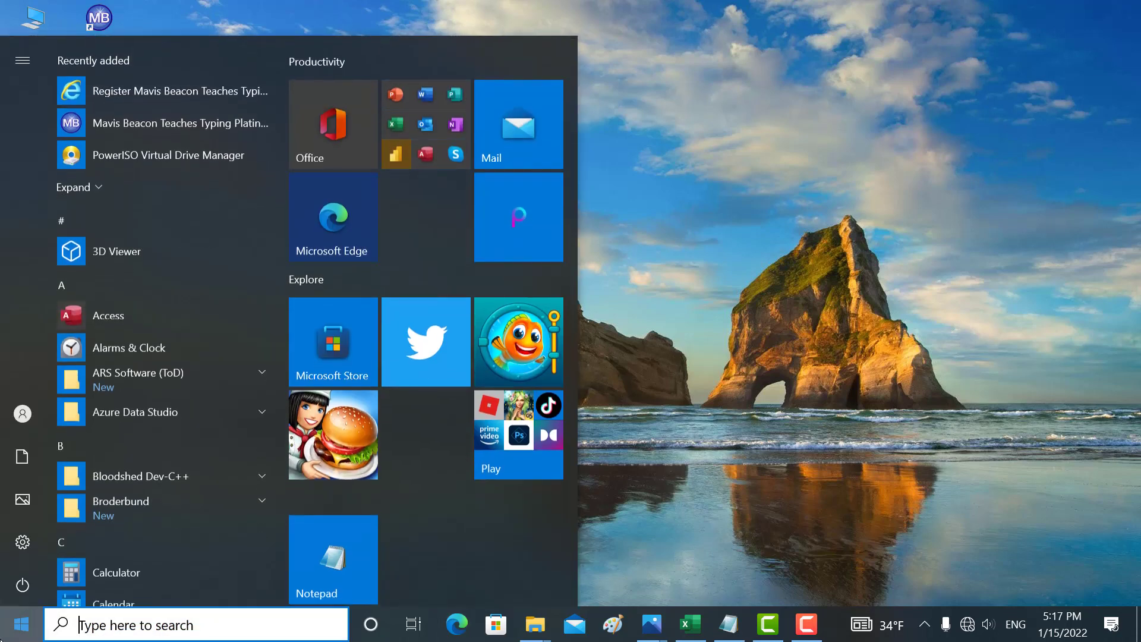
type("exc")
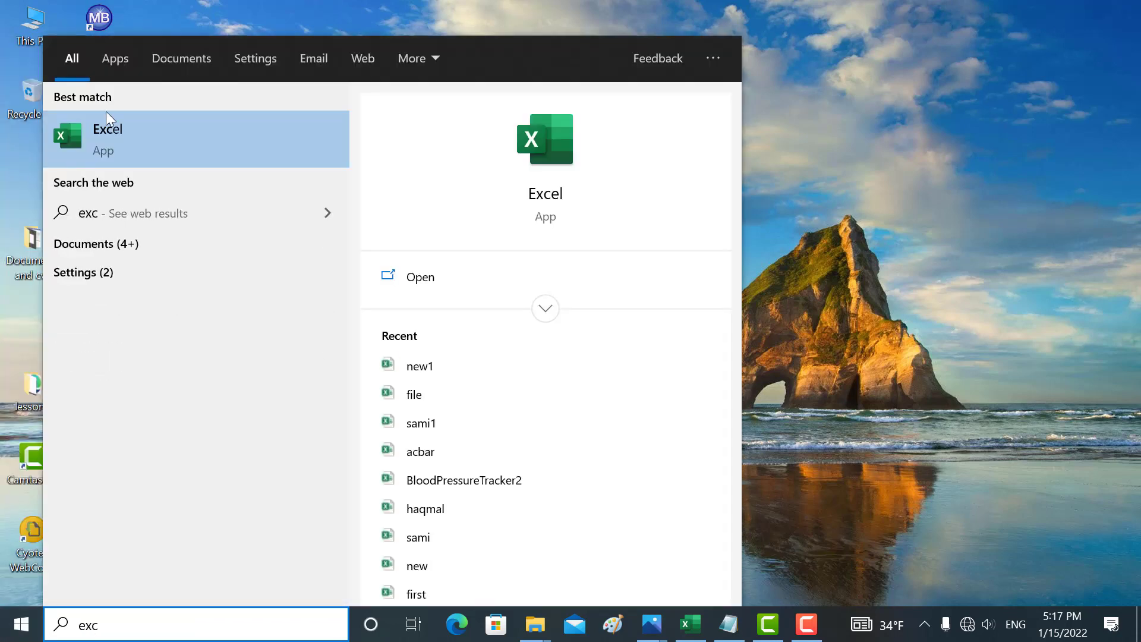
left_click(107, 143)
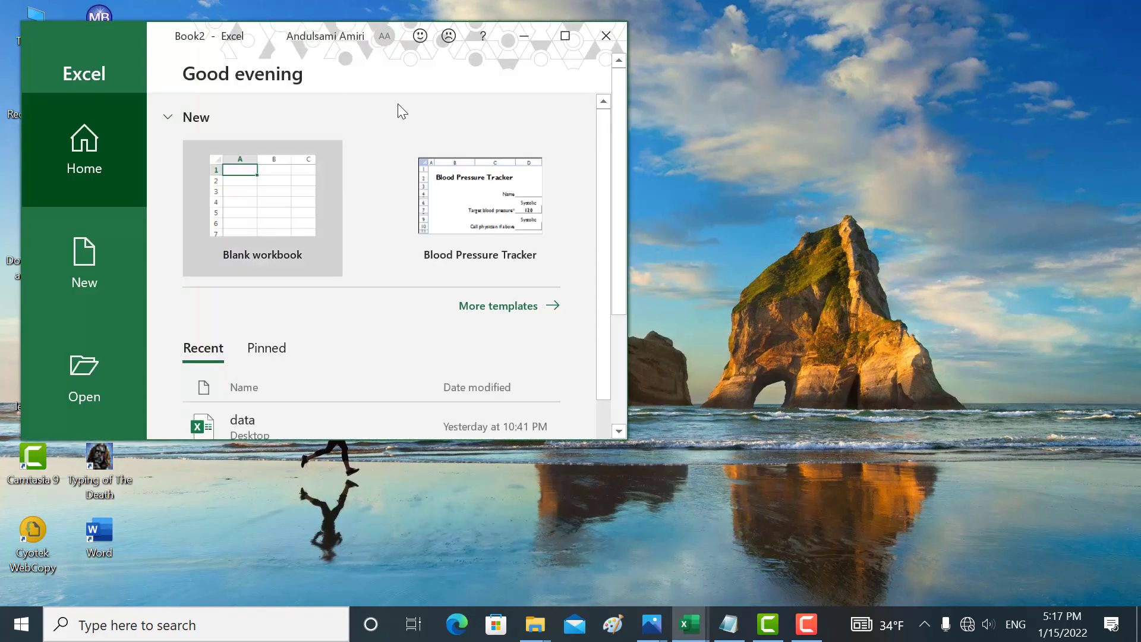
left_click(565, 37)
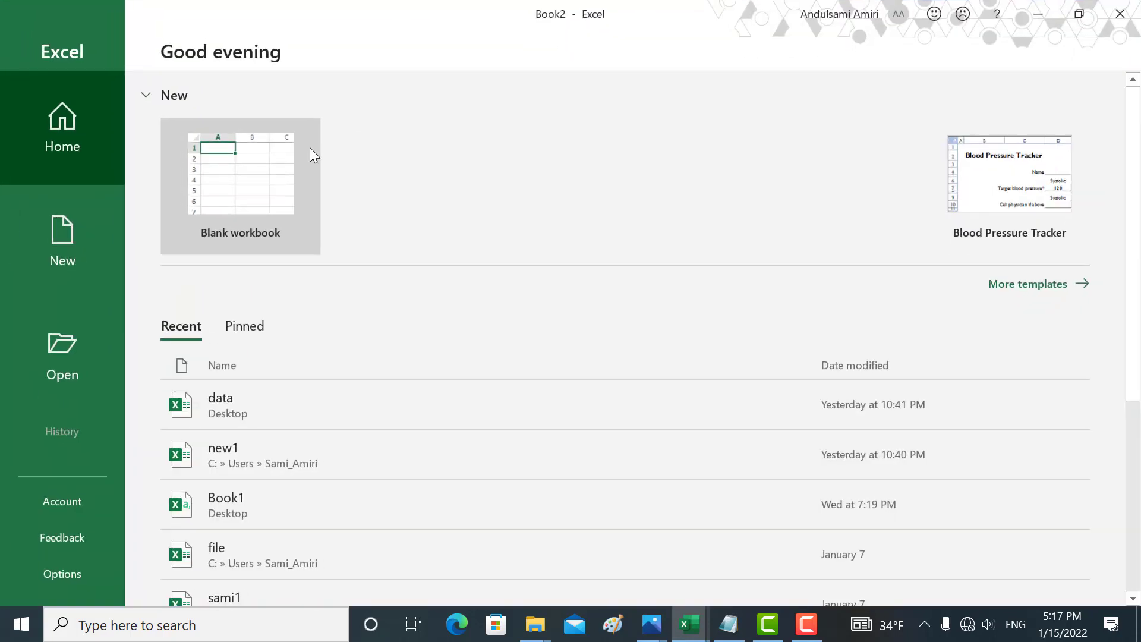
left_click(247, 190)
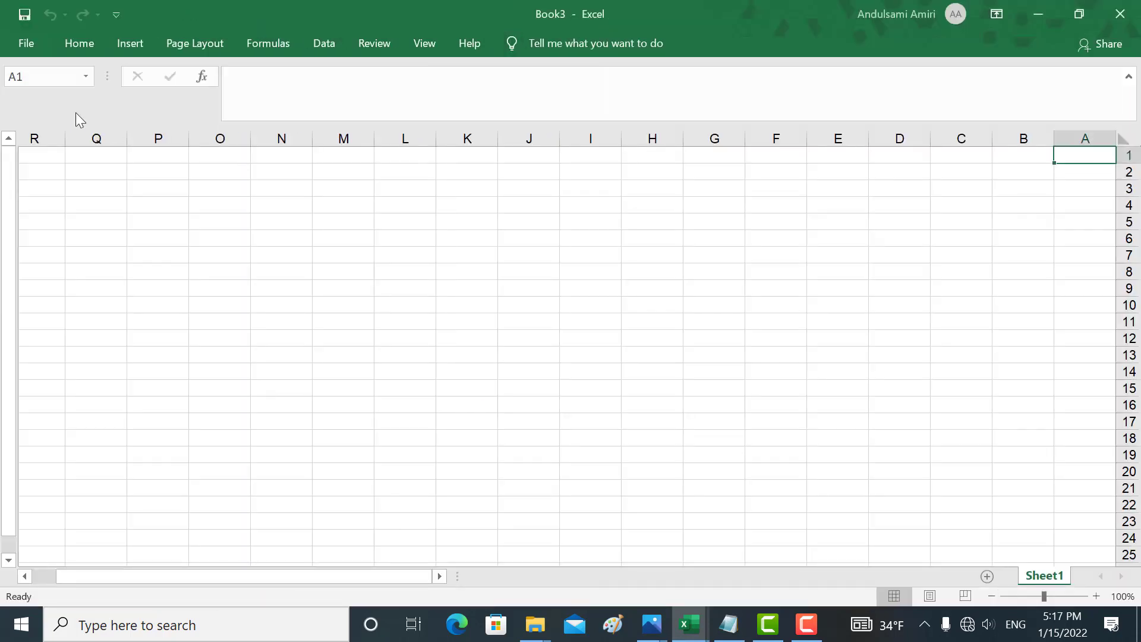
View Excel's file commands such as Save As, return to the sheet, and close both open blank workbooks.
left_click(21, 41)
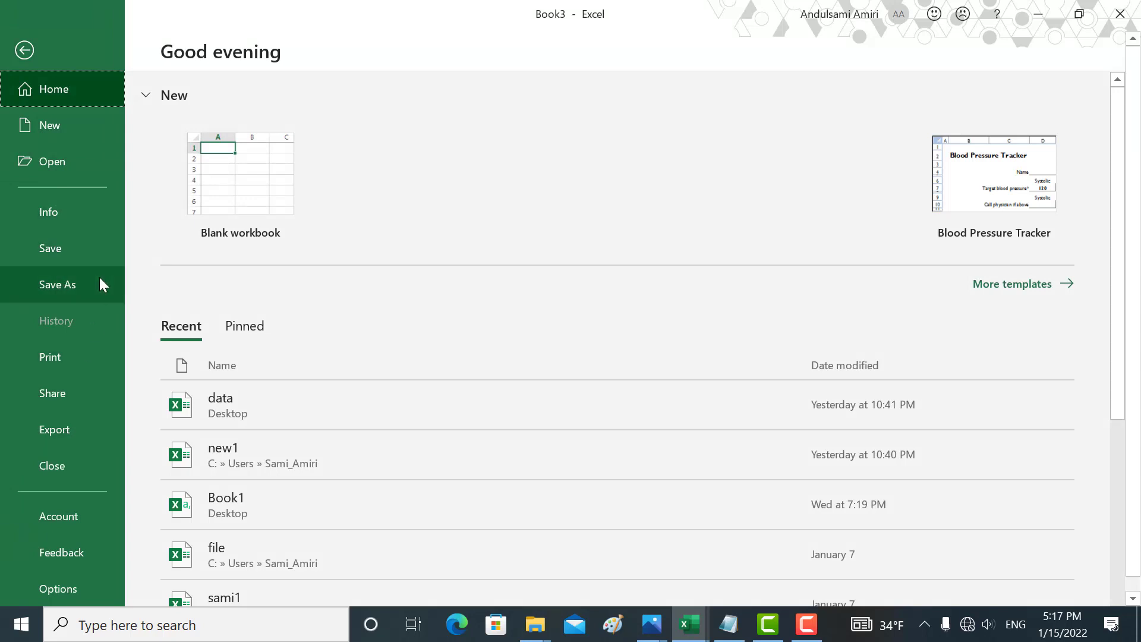
left_click(26, 47)
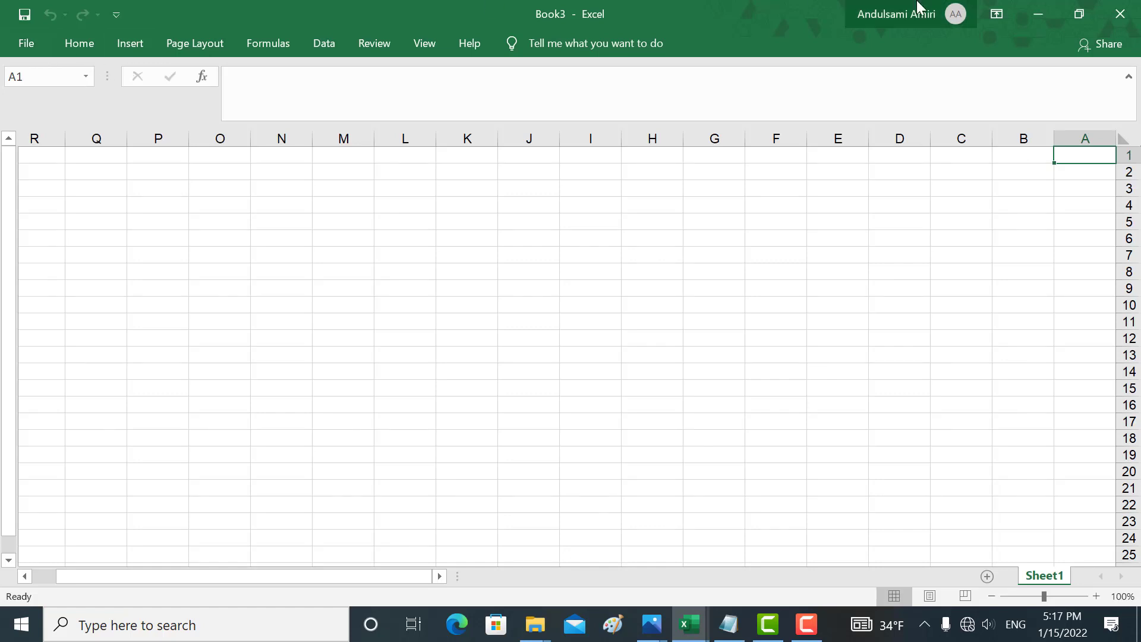
left_click(1109, 10)
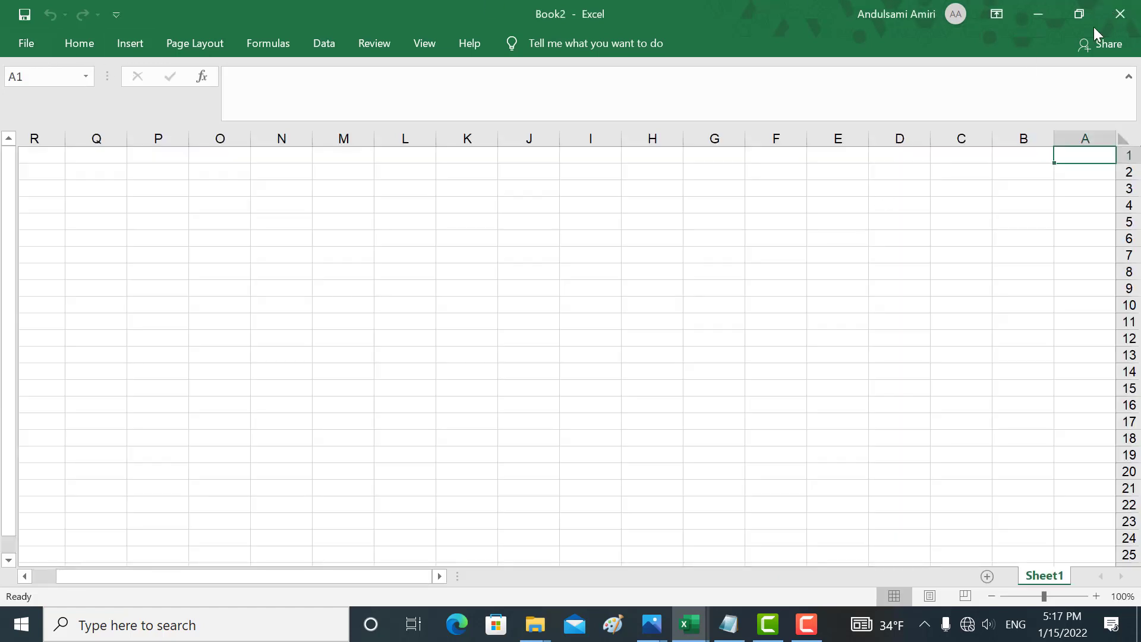
left_click(1136, 7)
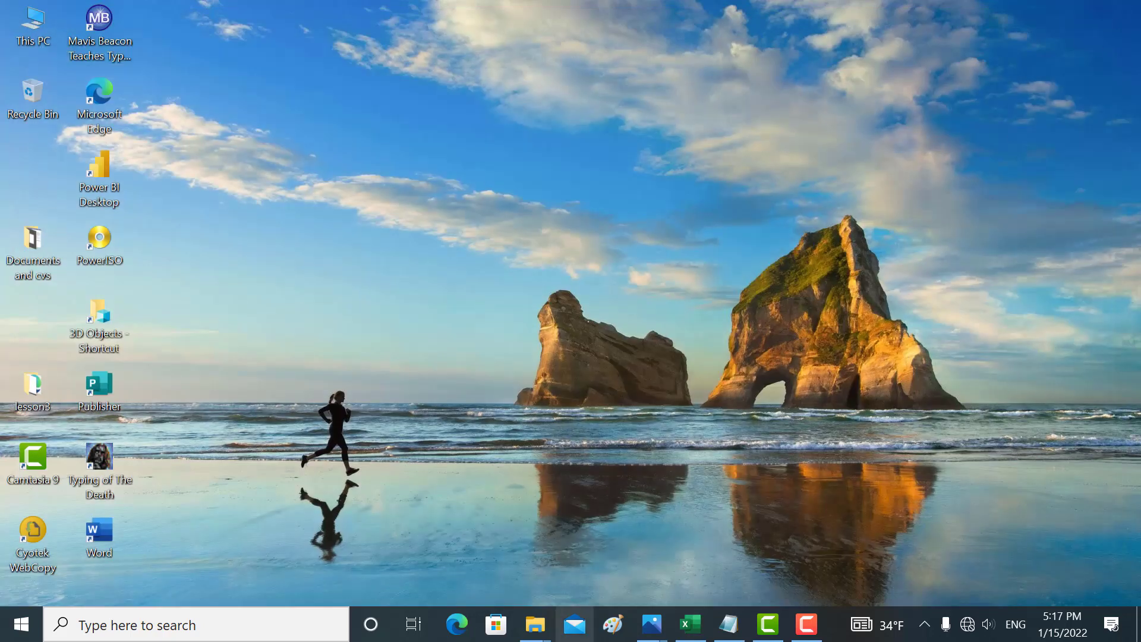
Switch to Camtasia and bring up its recorder controls.
left_click(762, 622)
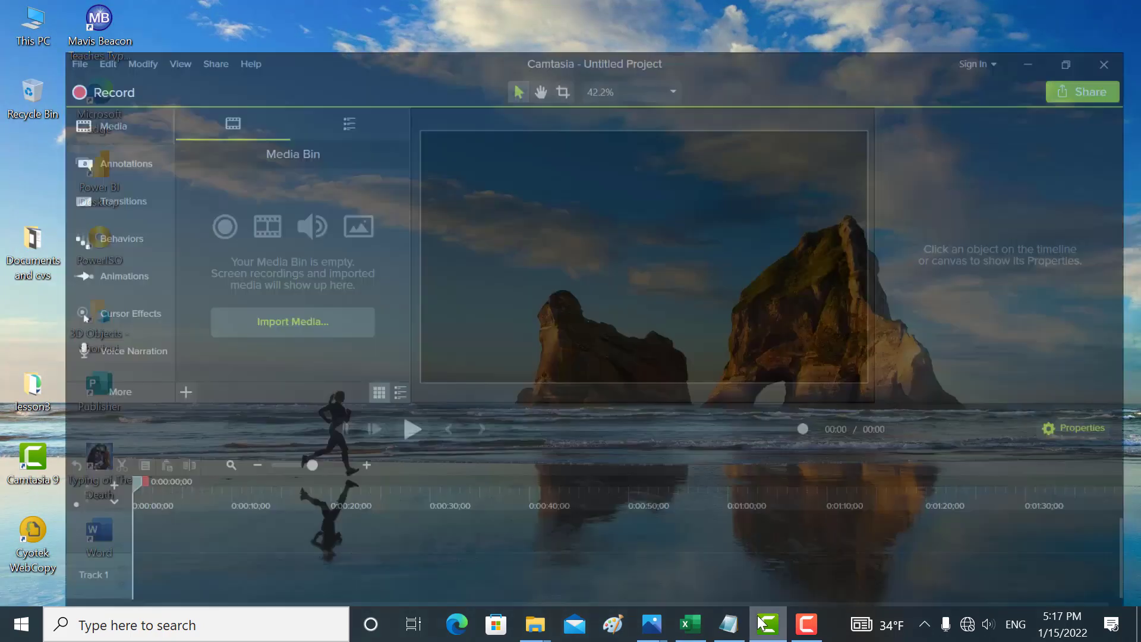
left_click(807, 623)
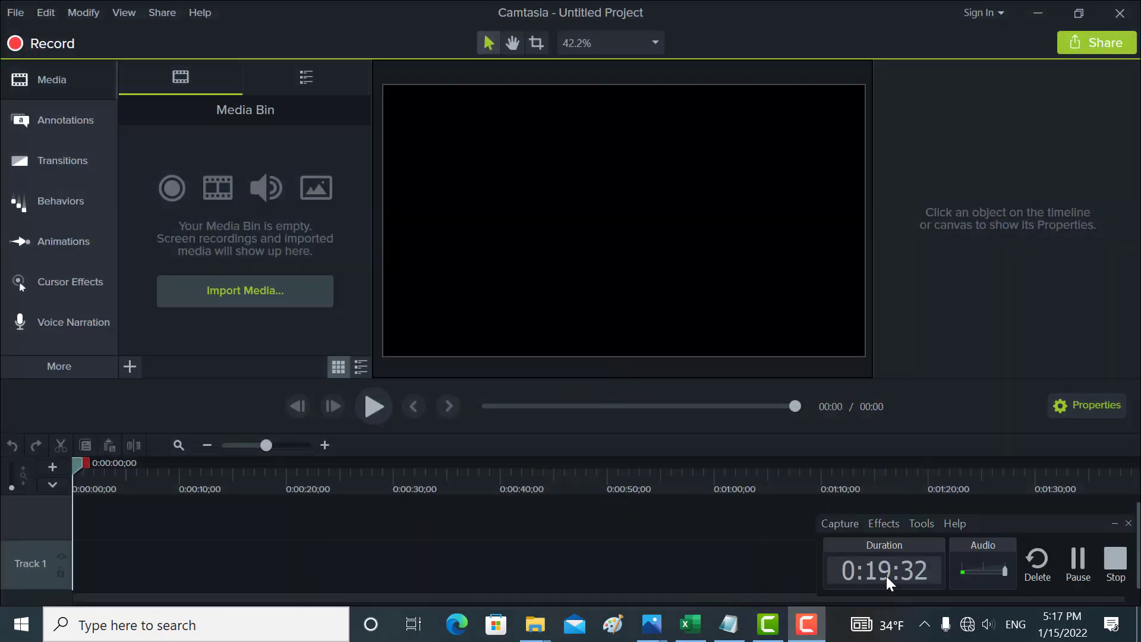